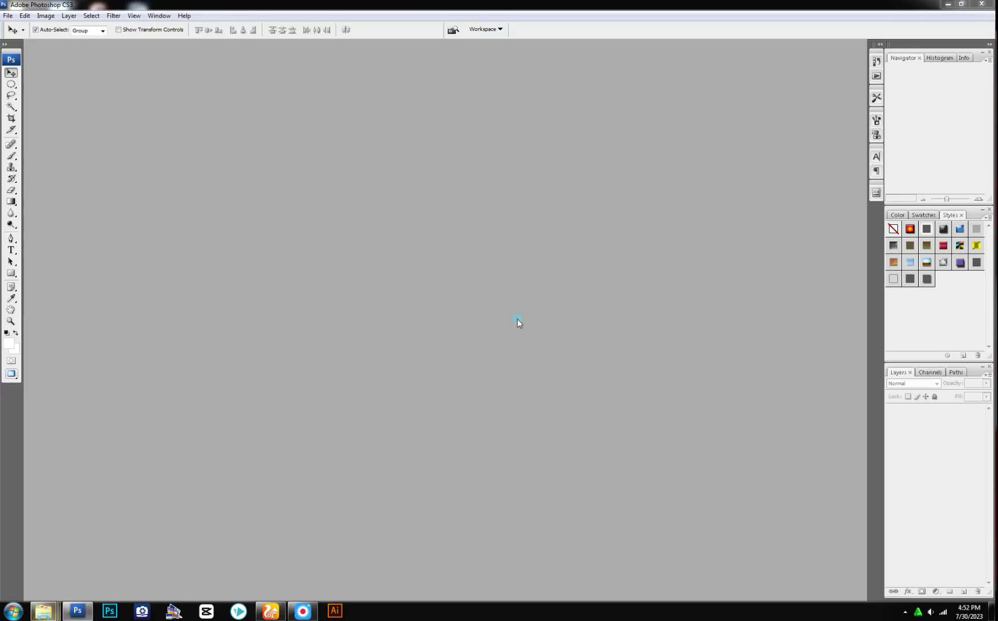
- Create a new transparent document cropped to 36 × 12 in at 150 ppi
key(ctrl+n)
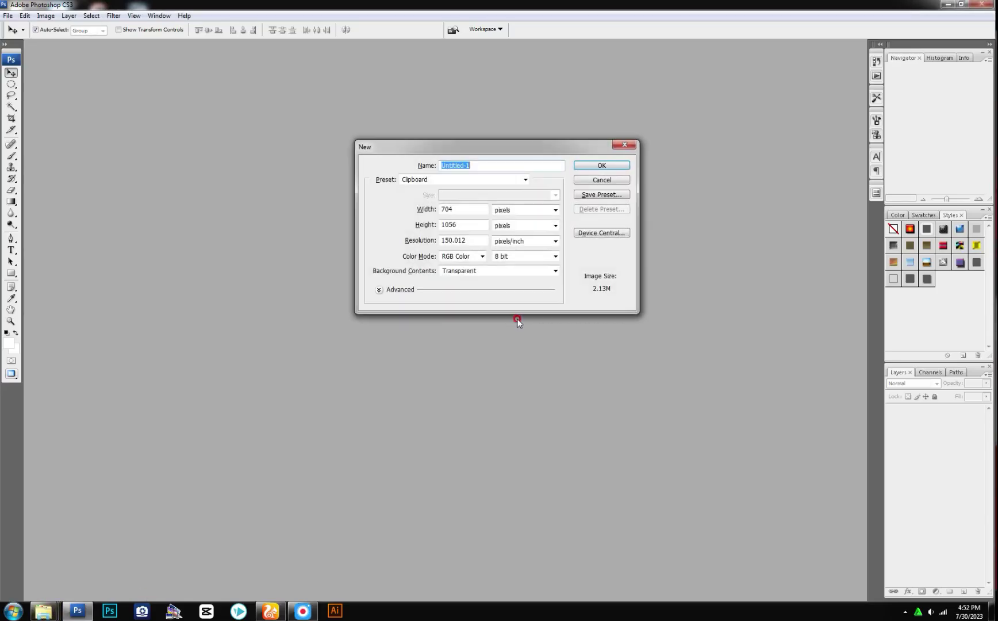
key(Return)
key(c)
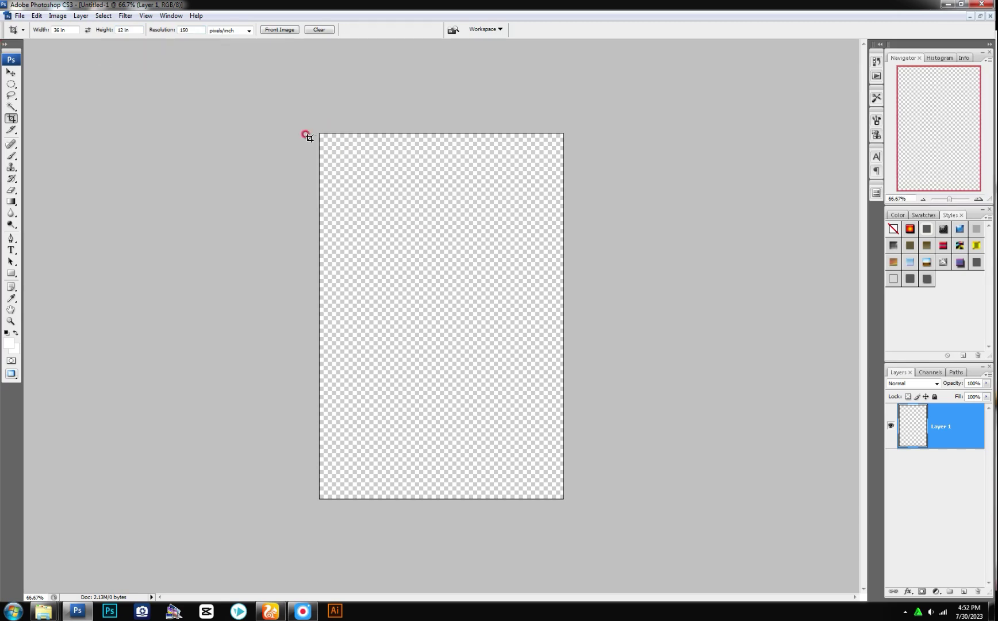
drag(716, 495, 714, 492)
key(Return)
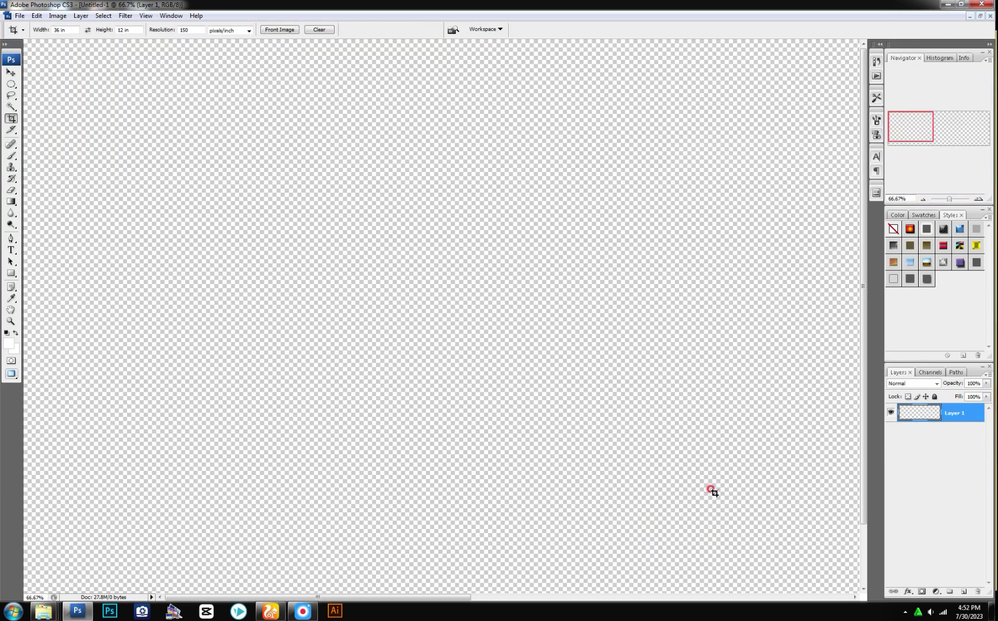
- Duplicate the canvas and close the original Untitled-1 without saving
key(ctrl+minus)
key(ctrl+minus)
key(ctrl+minus)
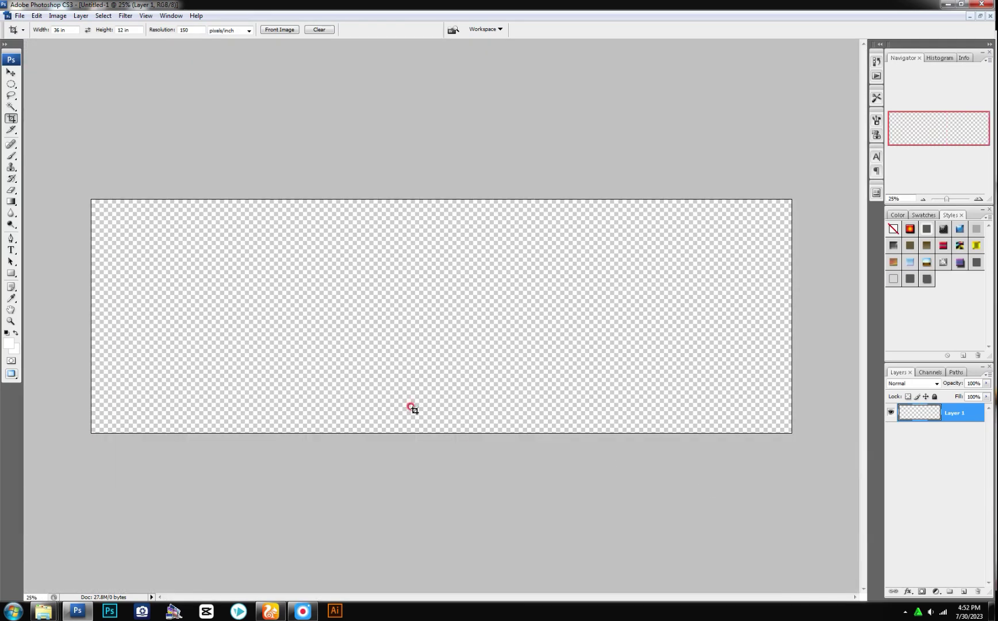
key(f)
key(f)
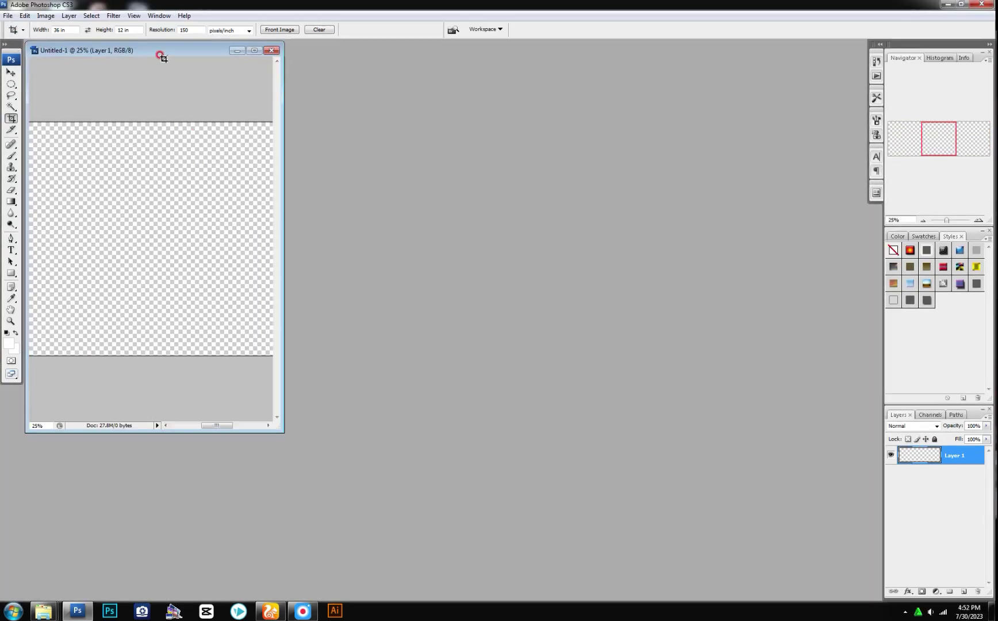
right_click(165, 52)
click(193, 56)
key(Return)
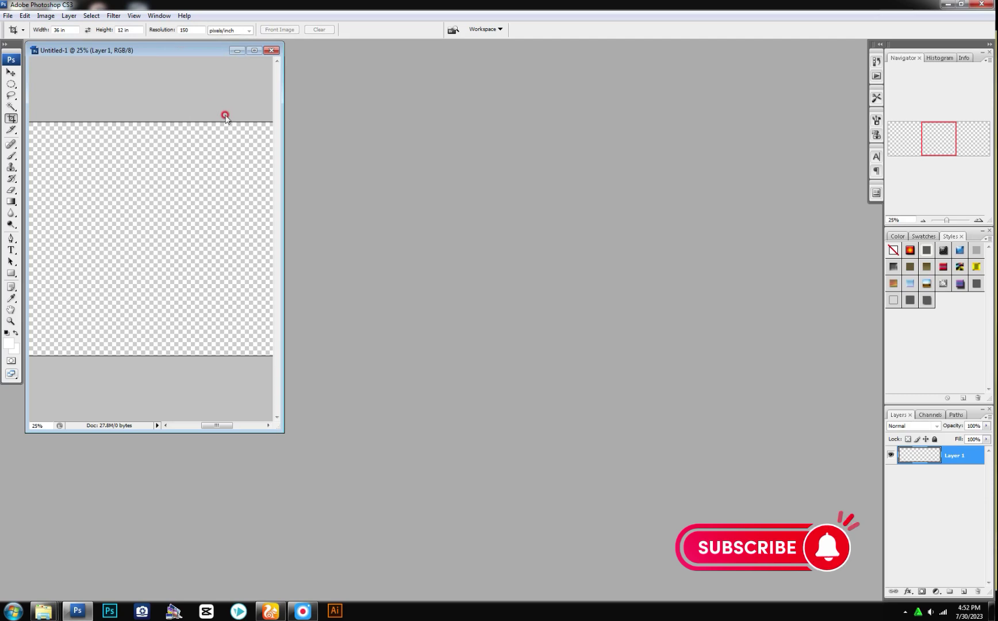
click(264, 369)
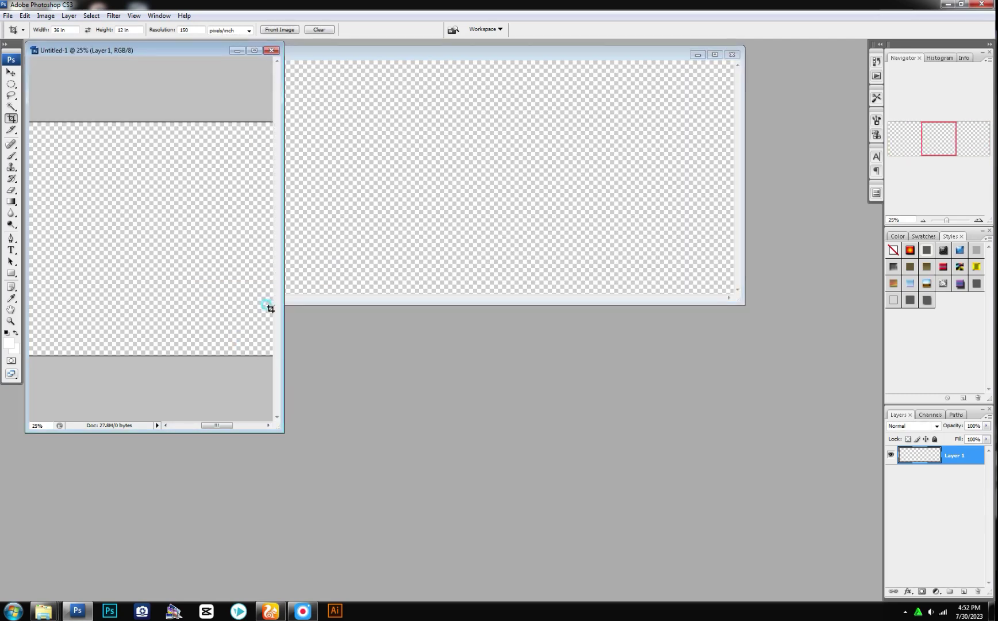
click(272, 50)
click(494, 226)
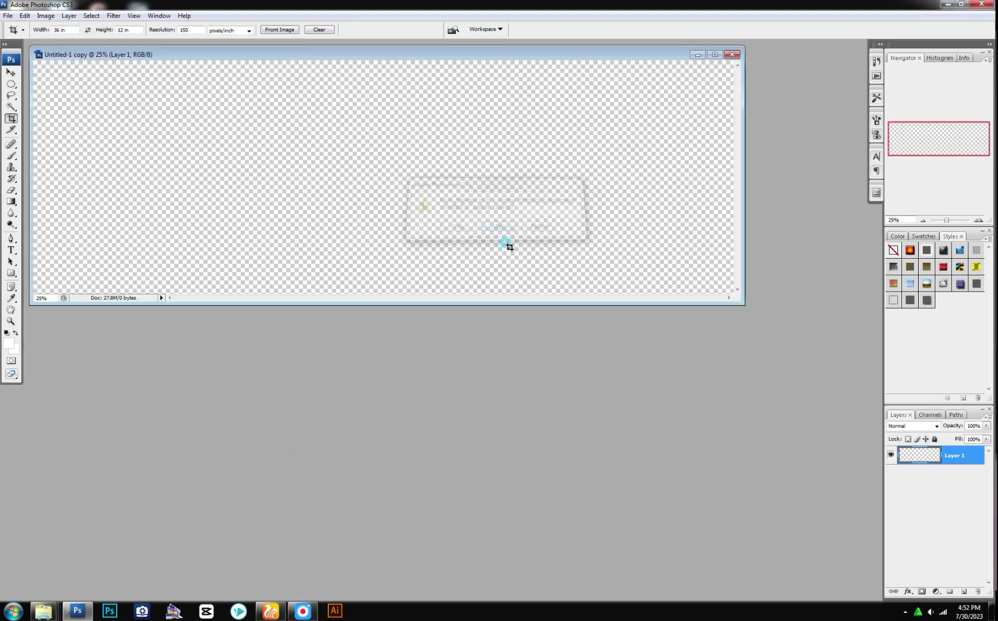
- Show the 'Untitled-1 copy' maximized with rulers visible
key(f)
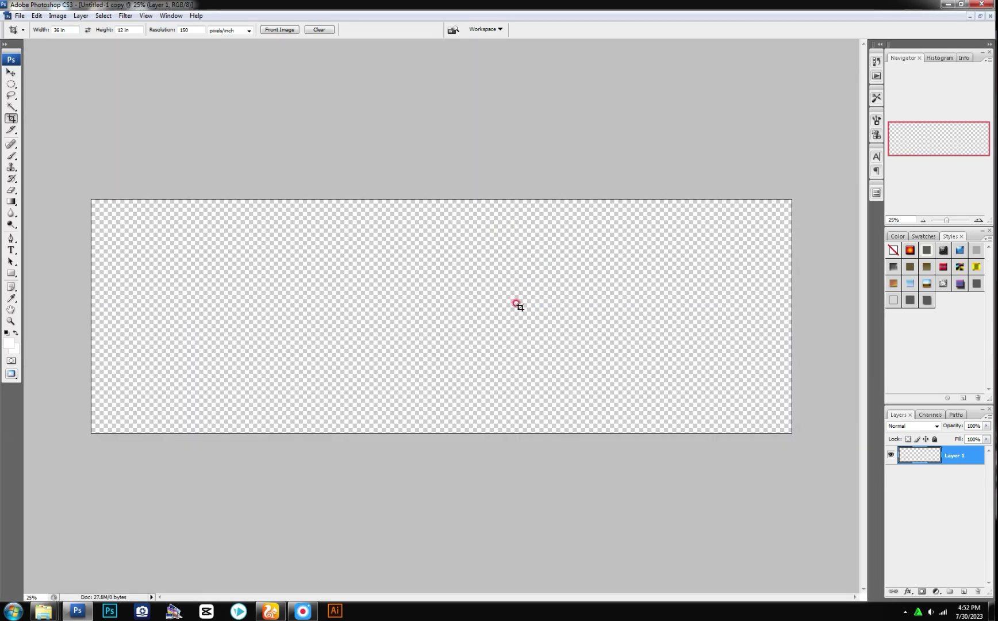
key(ctrl+r)
key(v)
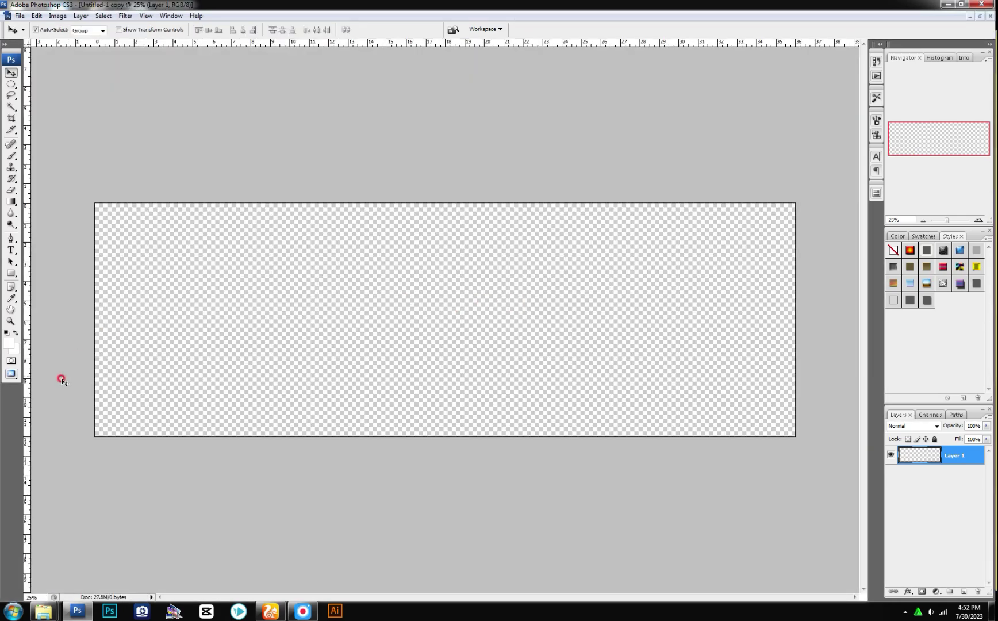
- Drag a vertical guide to the 18-inch centre mark, then hide the rulers
drag(430, 422, 446, 441)
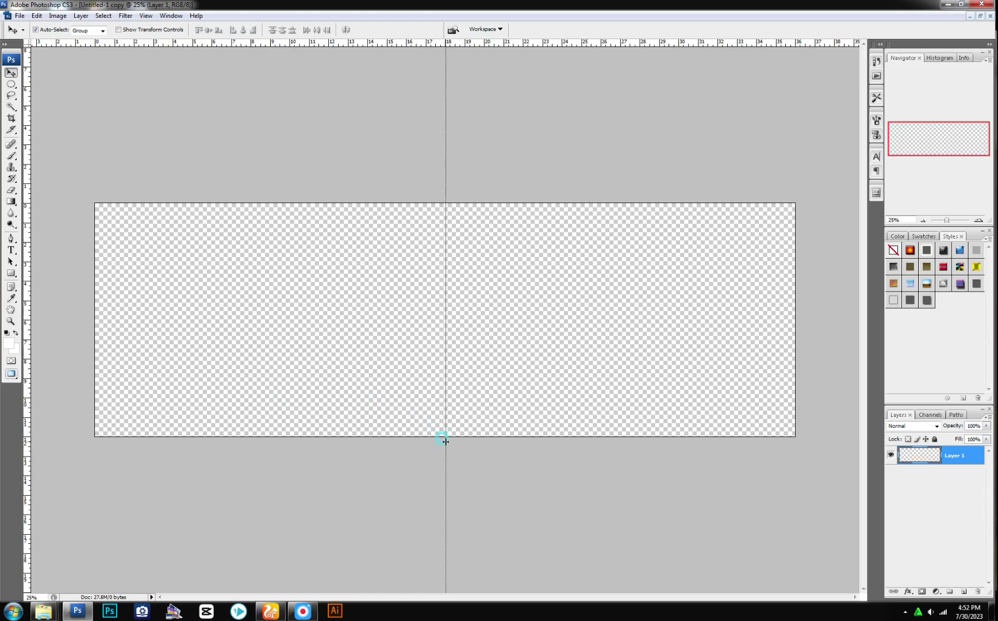
drag(446, 442, 445, 443)
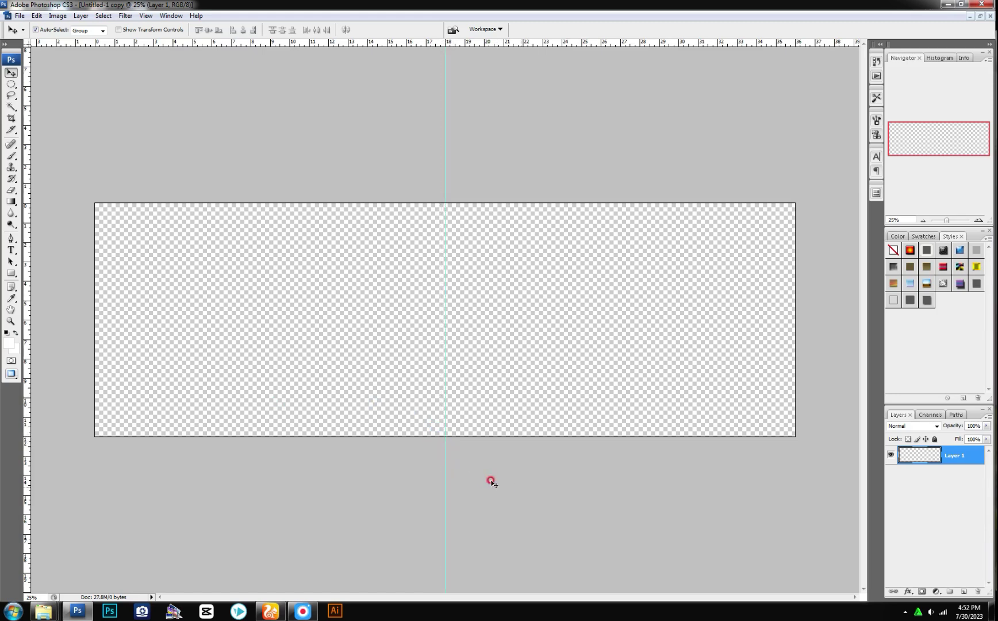
key(ctrl+r)
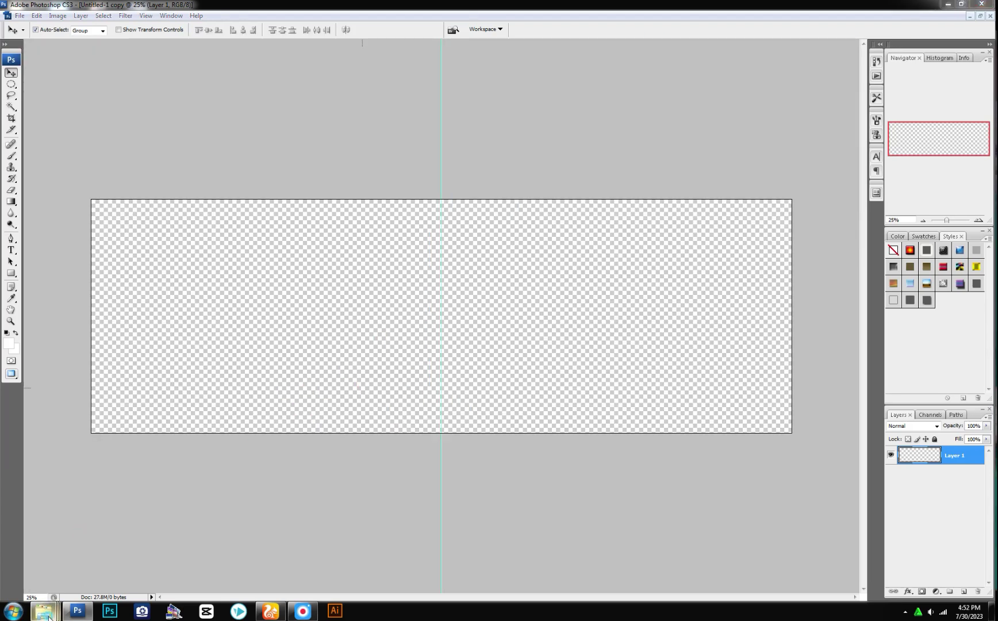
mouse_move(44, 611)
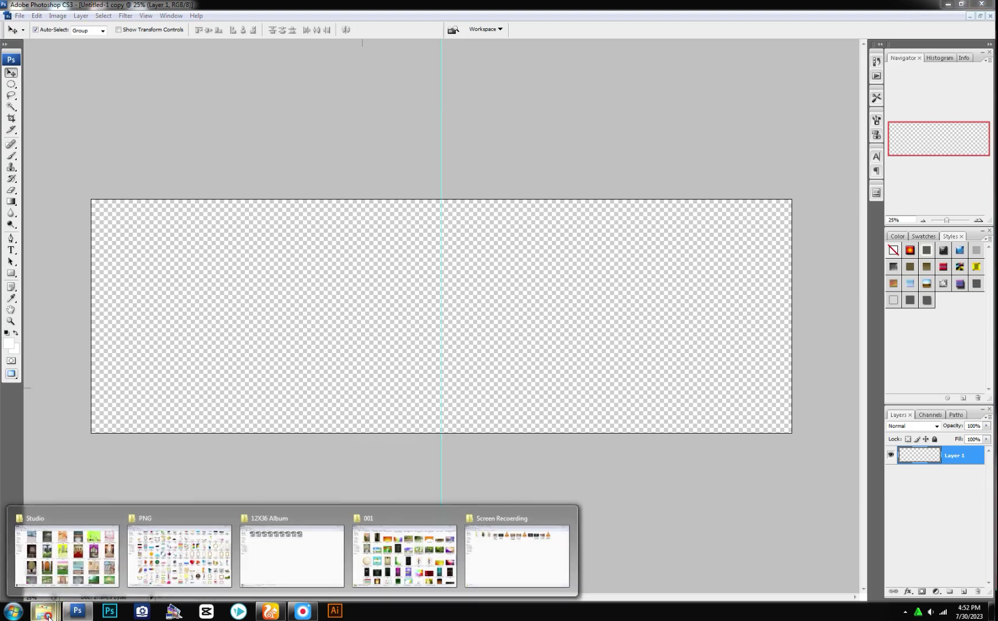
- In Explorer, go back up the folder tree to Local Disk (E:)
click(64, 572)
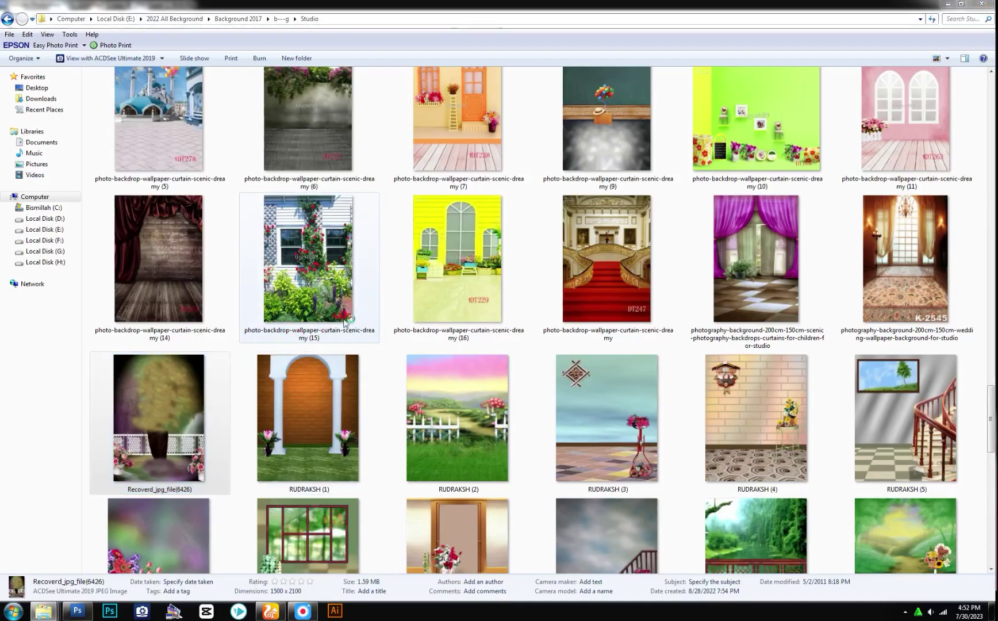
scroll(355, 311, up, 15)
key(BackSpace)
key(Return)
key(BackSpace)
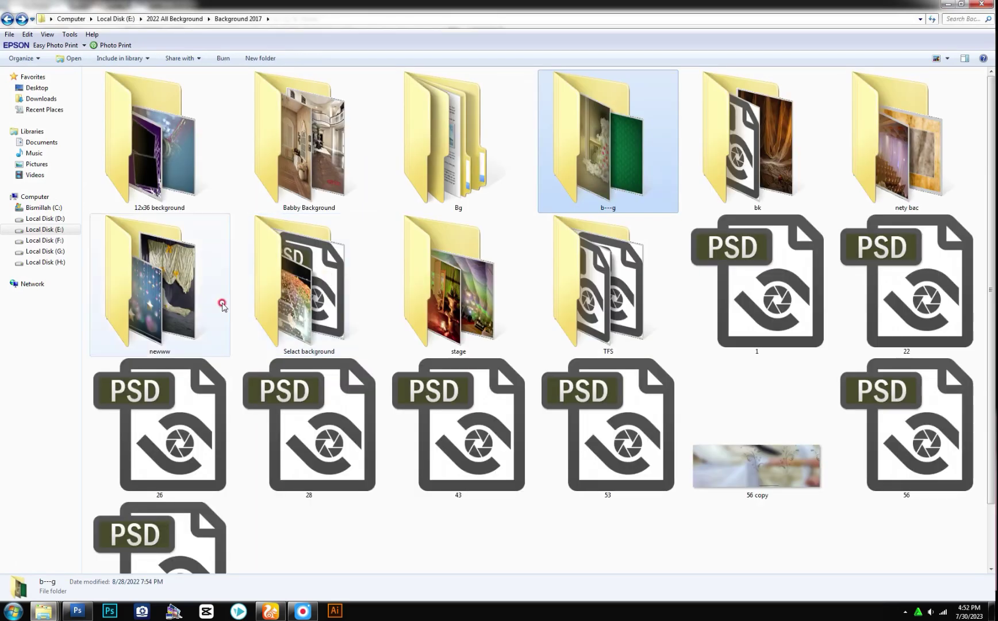
key(BackSpace)
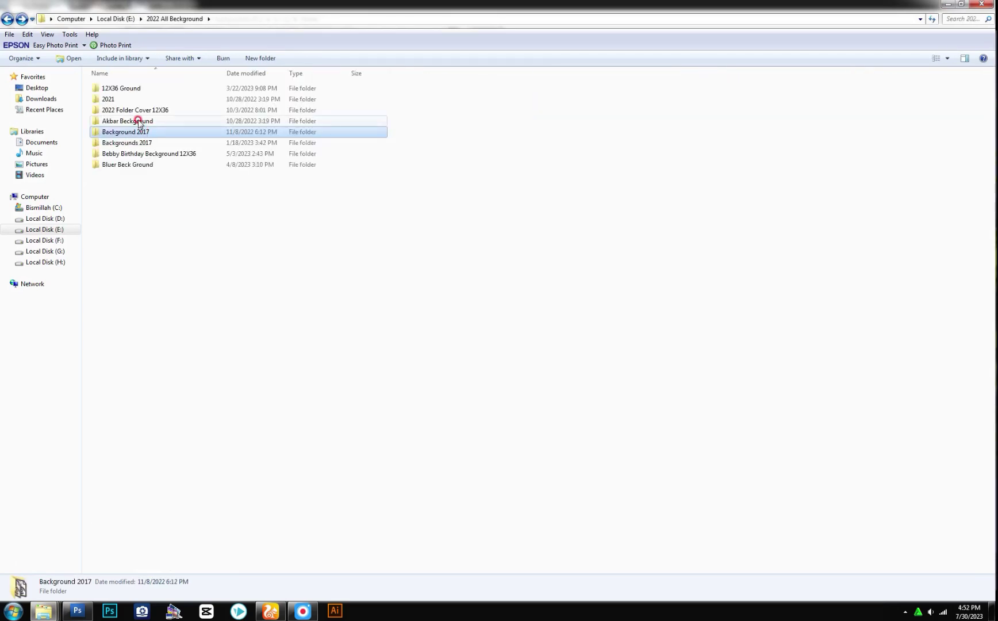
key(BackSpace)
- Open Akbar Deta > Sctres Imge HD > Bride Image > Bride Pics > New Bride Pics, then return to Photoshop
double_click(282, 159)
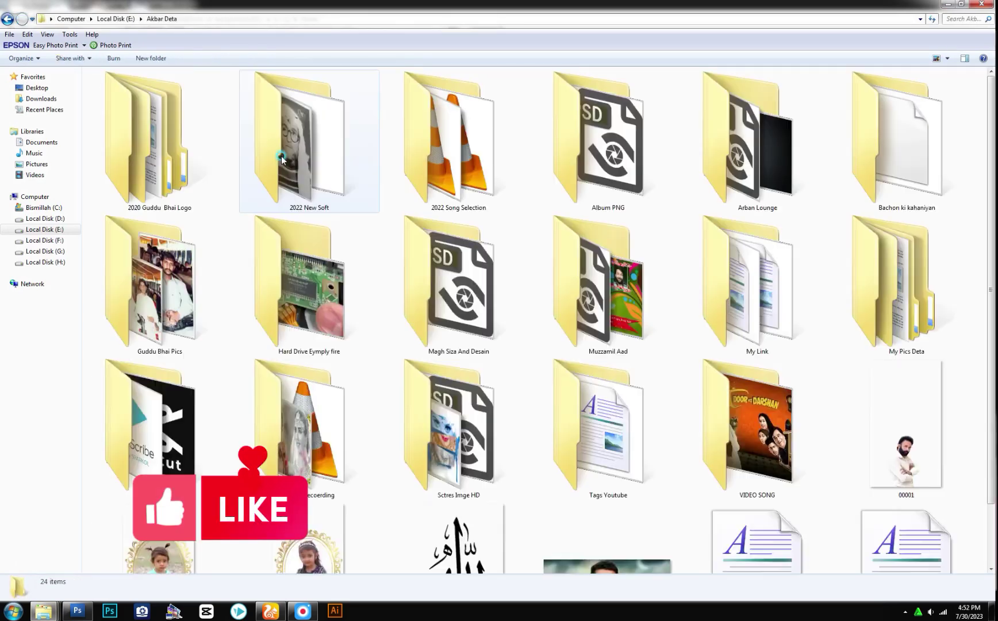
double_click(440, 425)
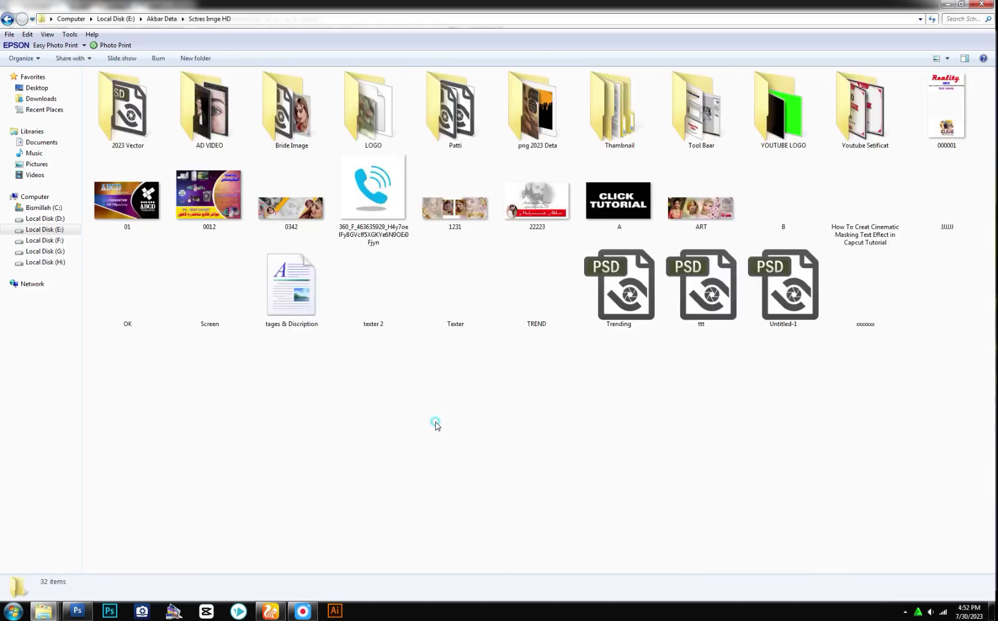
double_click(303, 149)
click(175, 115)
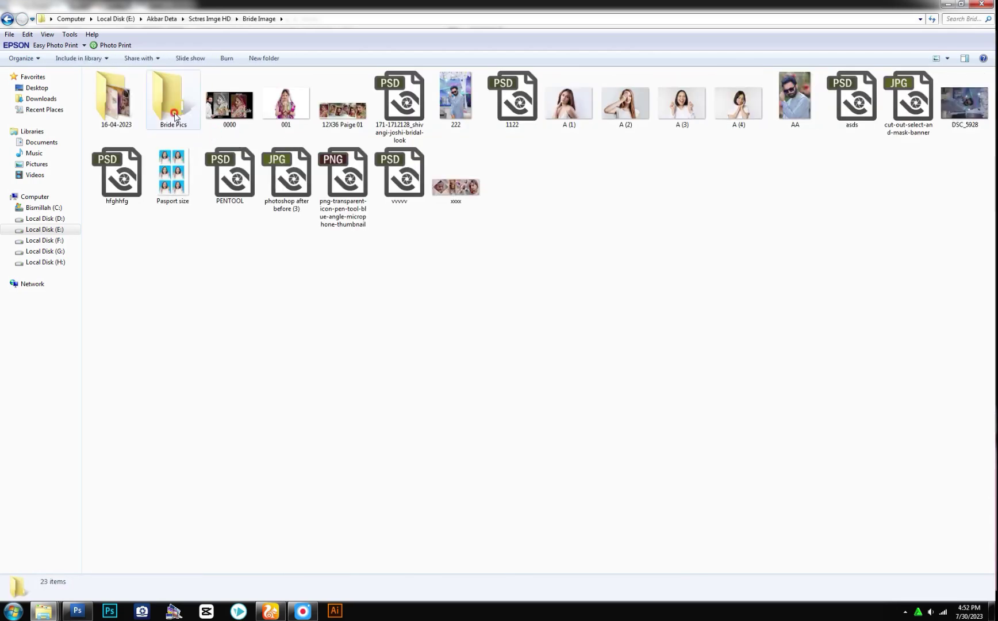
double_click(176, 115)
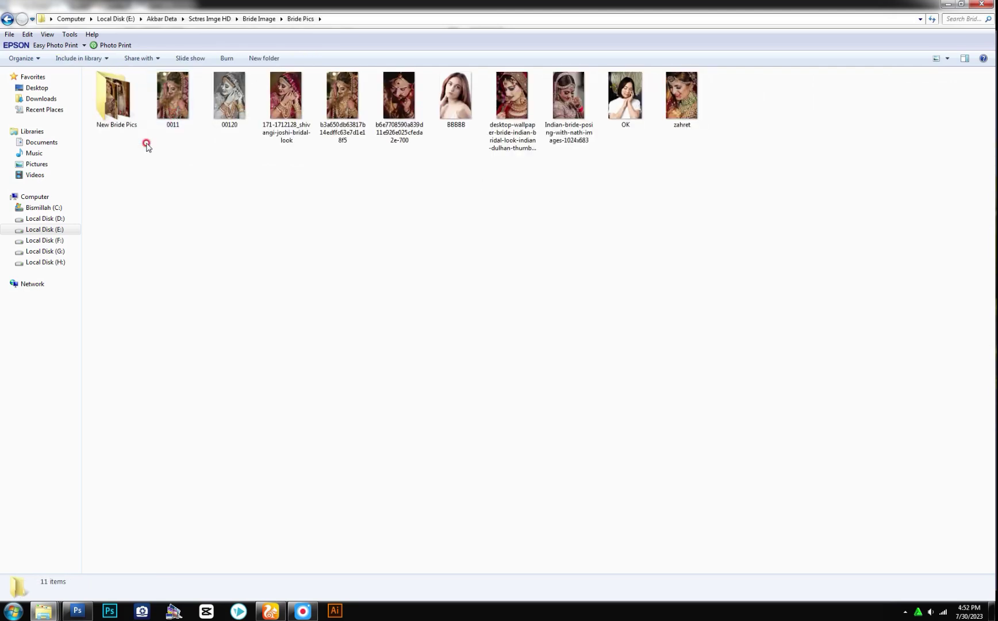
double_click(124, 118)
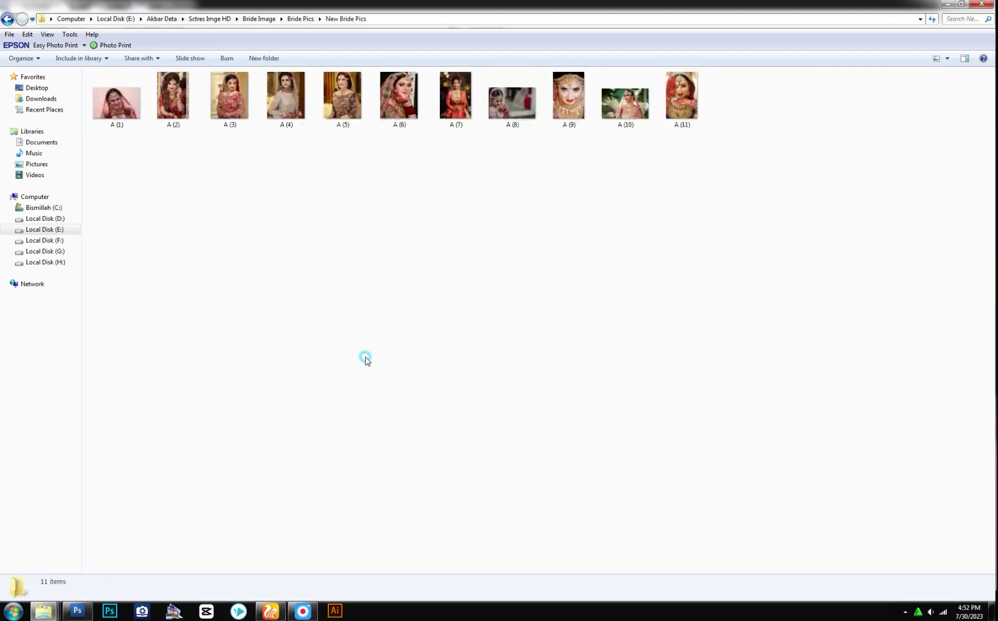
ctrl+scroll(647, 514, up, 3)
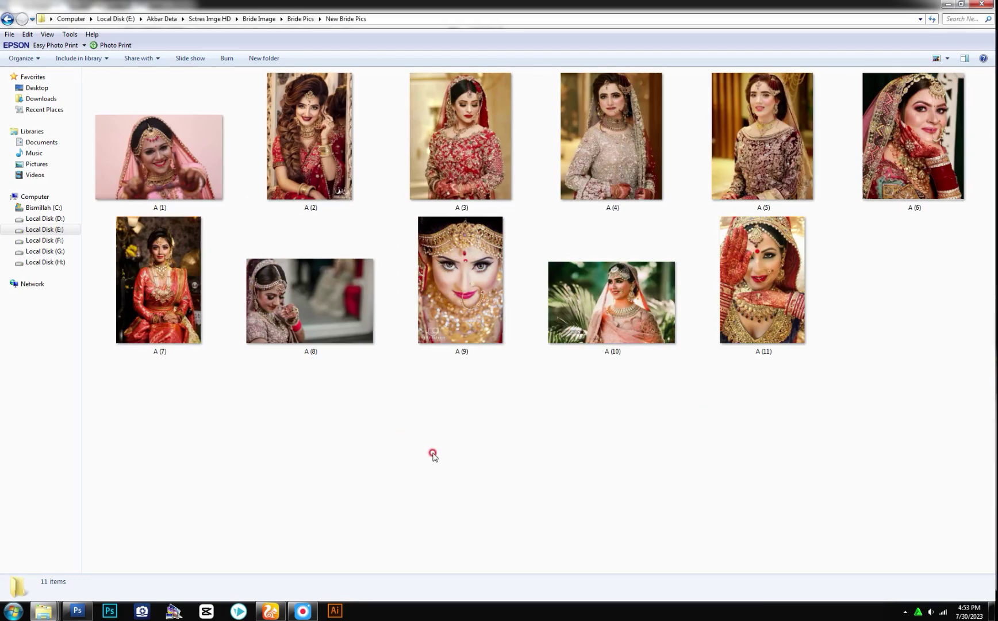
click(77, 611)
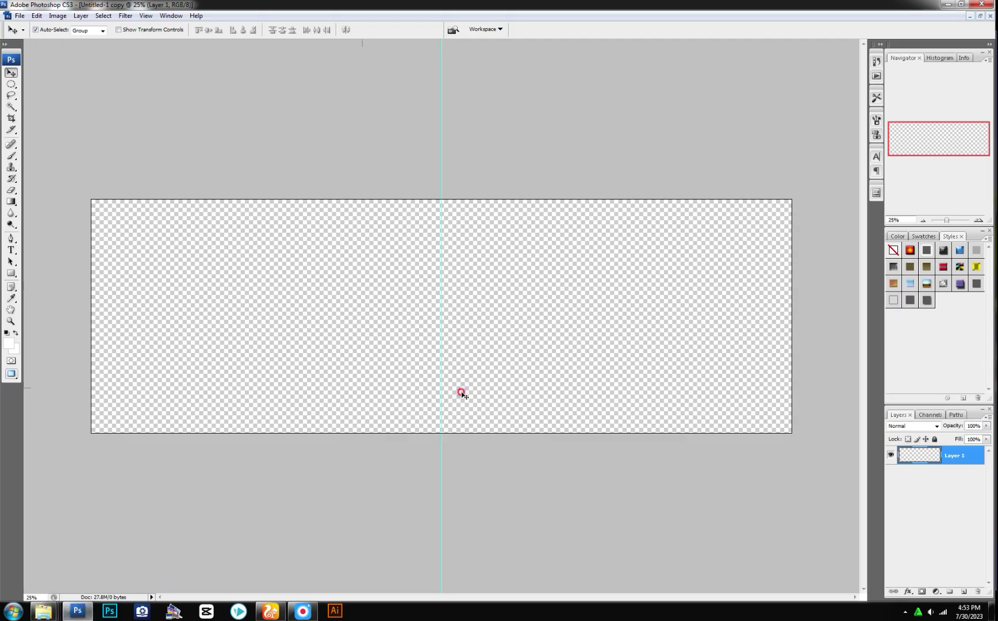
- Fill the spread with white and open bride photo A (8).jpg in Photoshop
key(ctrl+BackSpace)
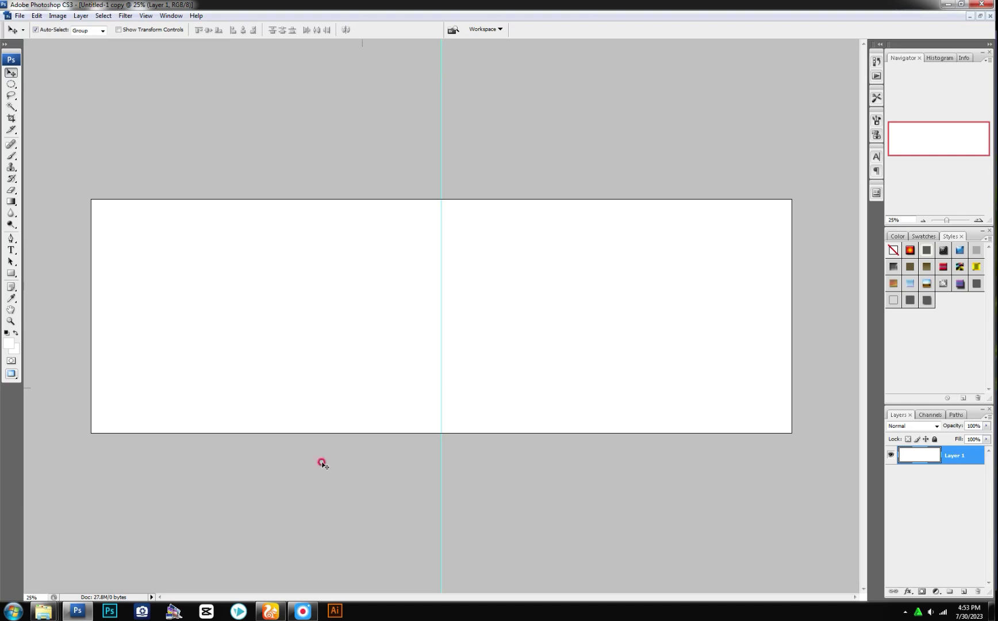
mouse_move(43, 611)
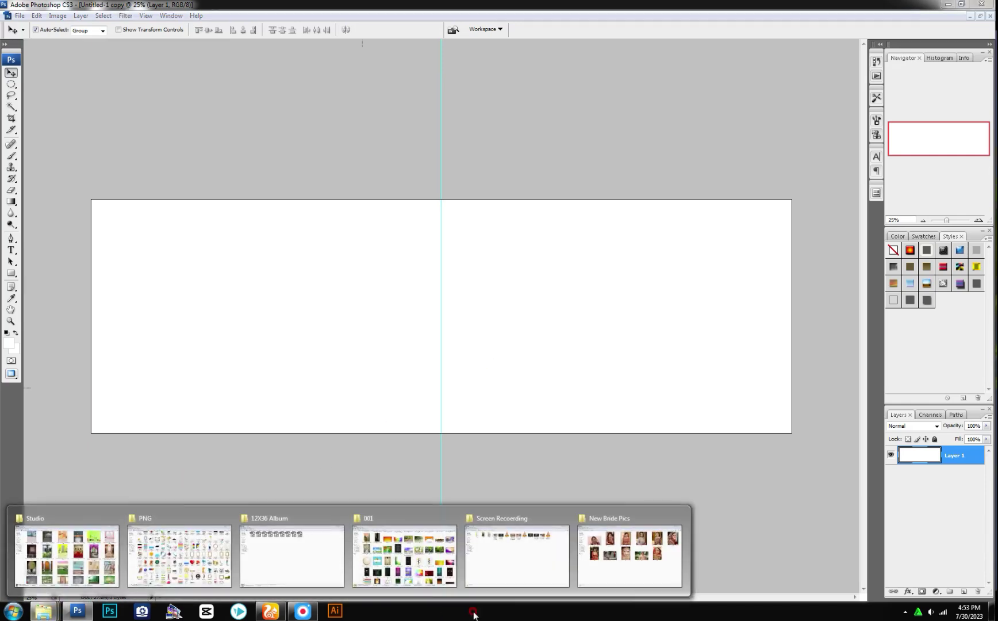
click(681, 561)
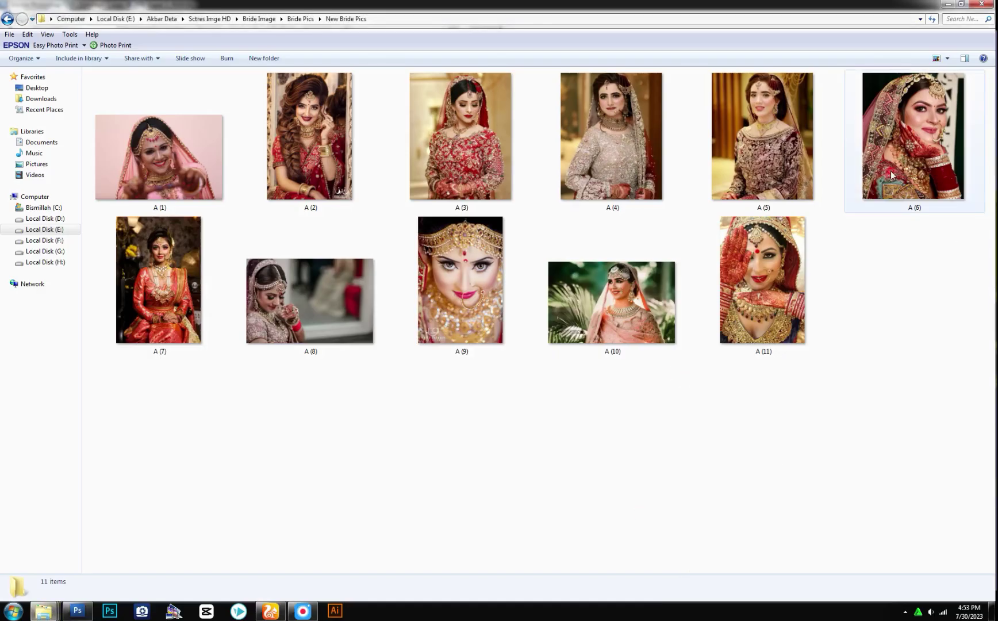
click(283, 342)
drag(283, 342, 489, 338)
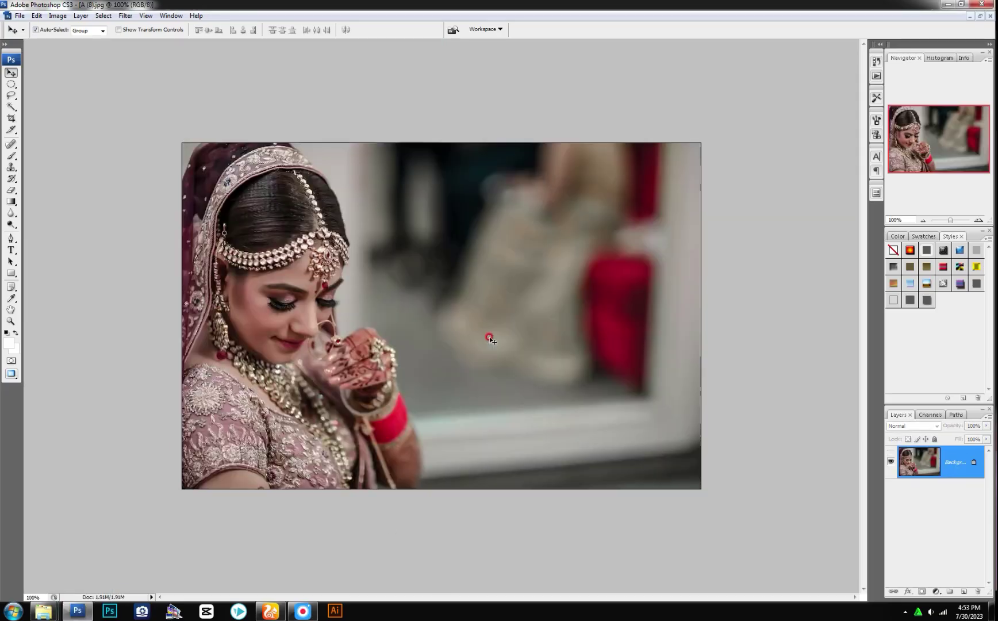
key(ctrl+Tab)
- Select the spread's left half with a rectangle and feather the selection
key(m)
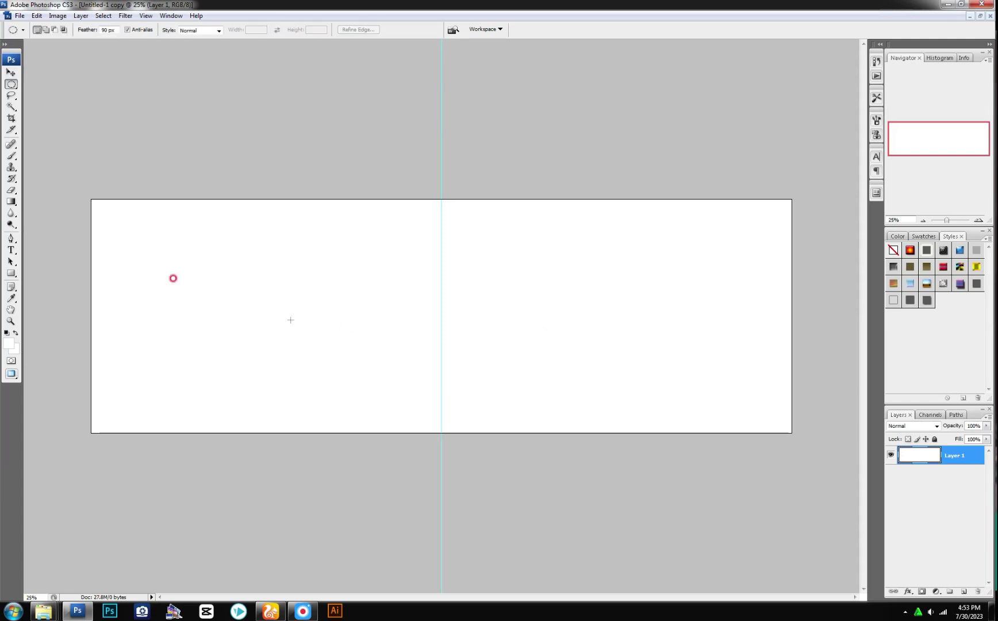
drag(85, 197, 418, 427)
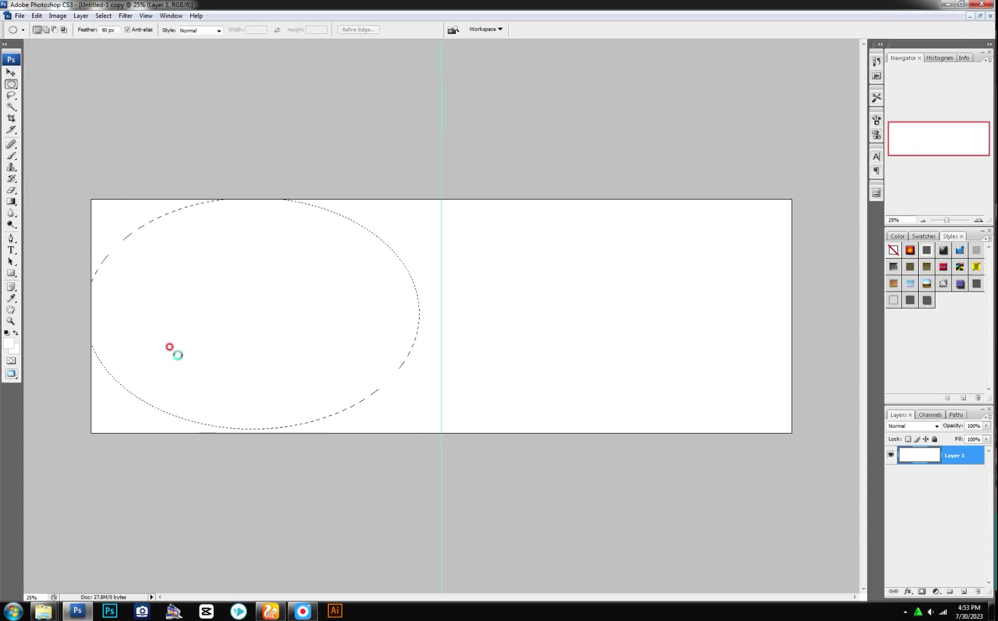
right_click(11, 84)
click(66, 83)
drag(92, 200, 442, 433)
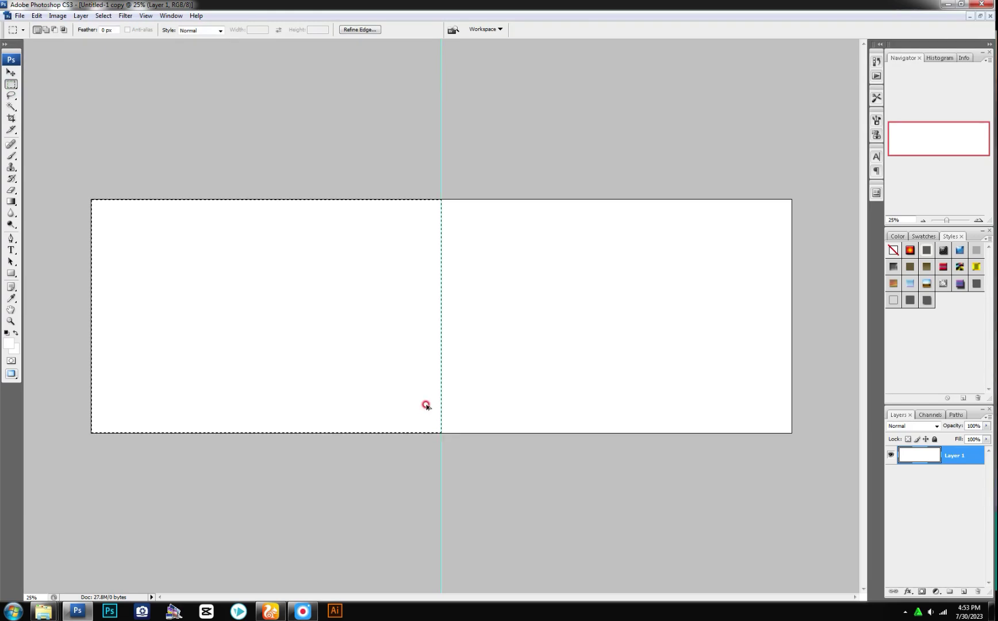
key(ctrl+alt+d)
key(Return)
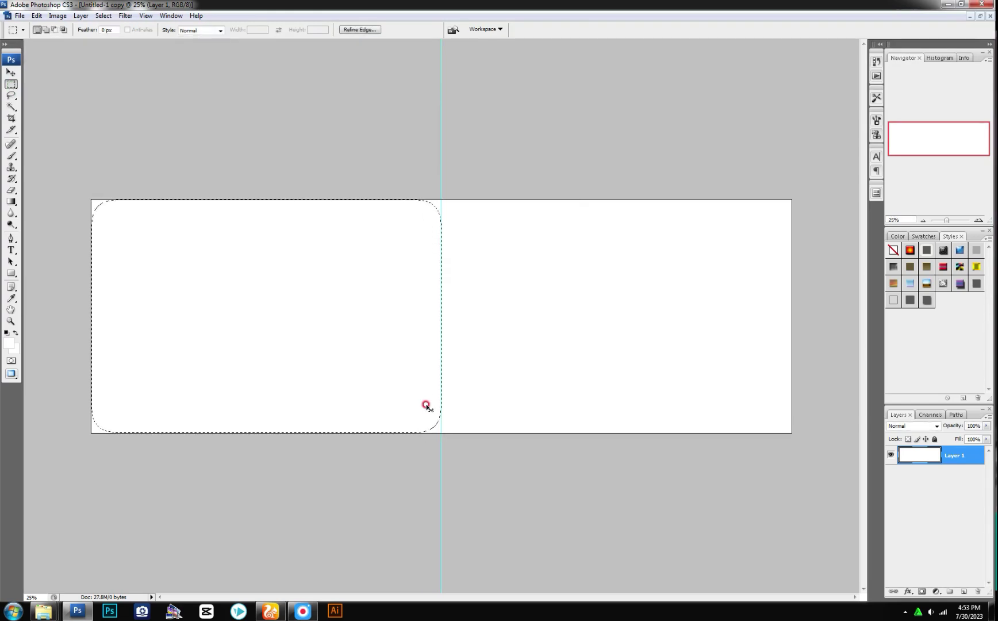
- Paste the bride photo into the selection, enlarge it, and nudge it left
key(ctrl+shift+v)
key(ctrl+t)
drag(346, 271, 502, 200)
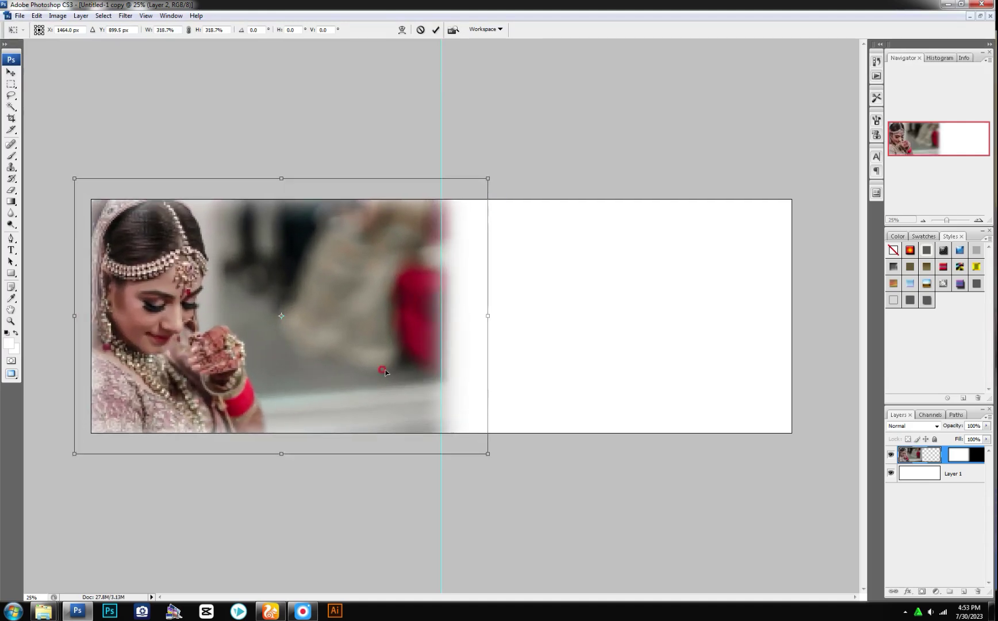
double_click(351, 395)
drag(357, 384, 353, 381)
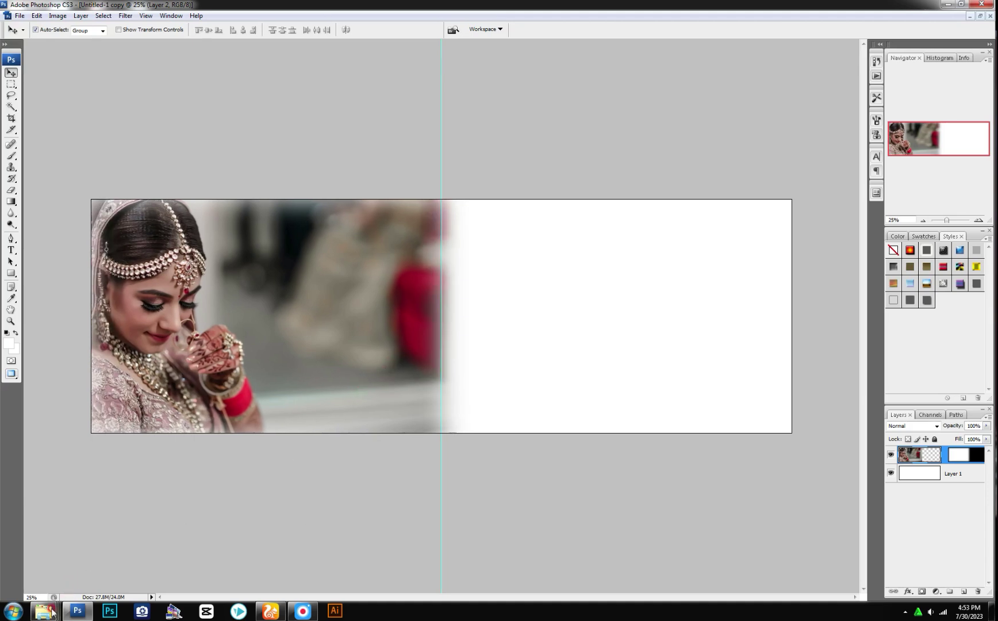
- Open bride photos A (9) and A (5) in Photoshop from Explorer
mouse_move(44, 610)
click(629, 555)
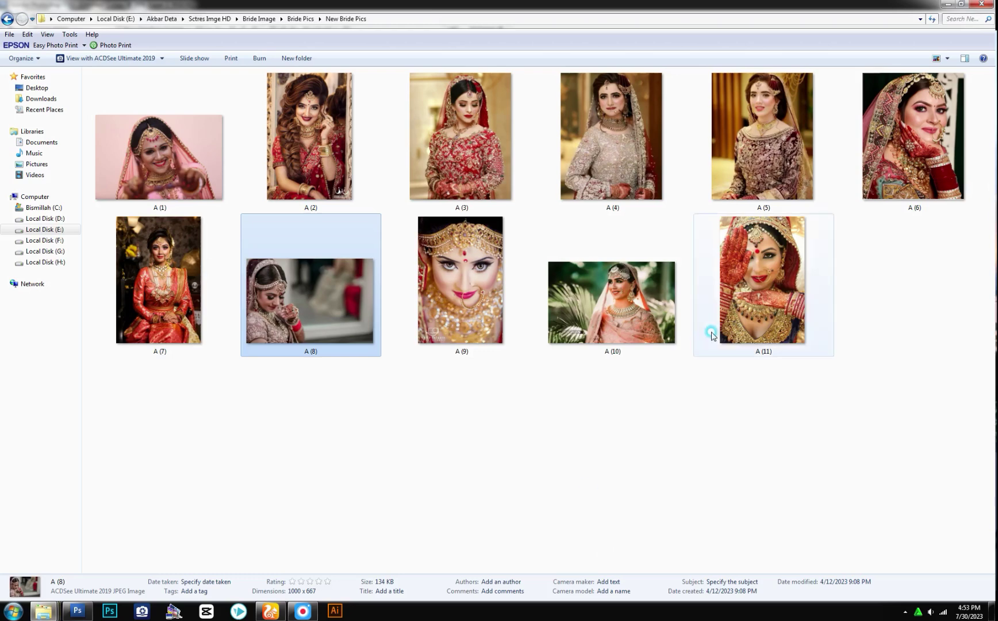
click(471, 259)
ctrl+click(713, 127)
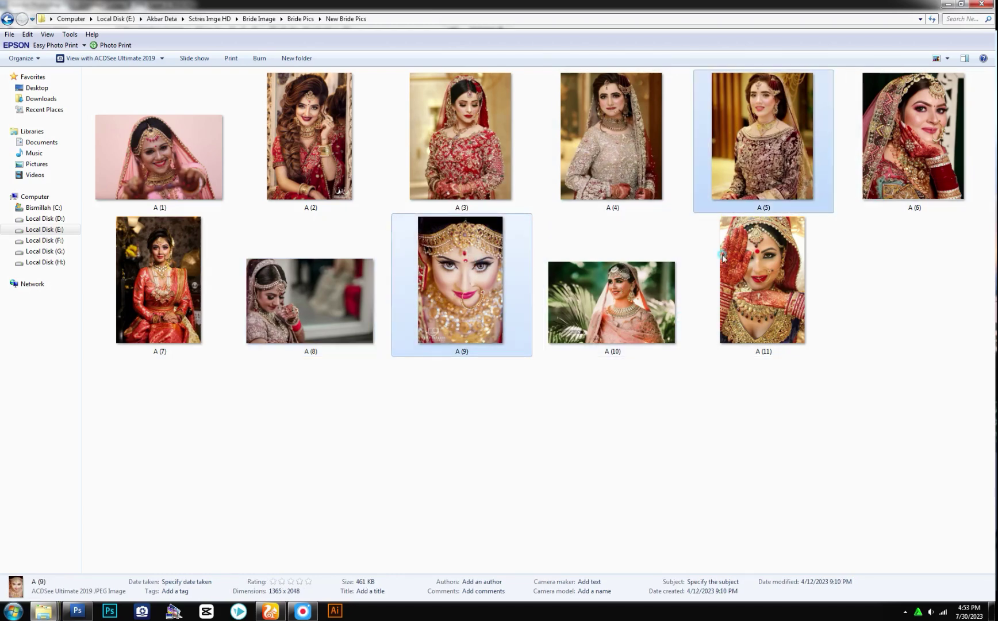
drag(460, 329, 456, 445)
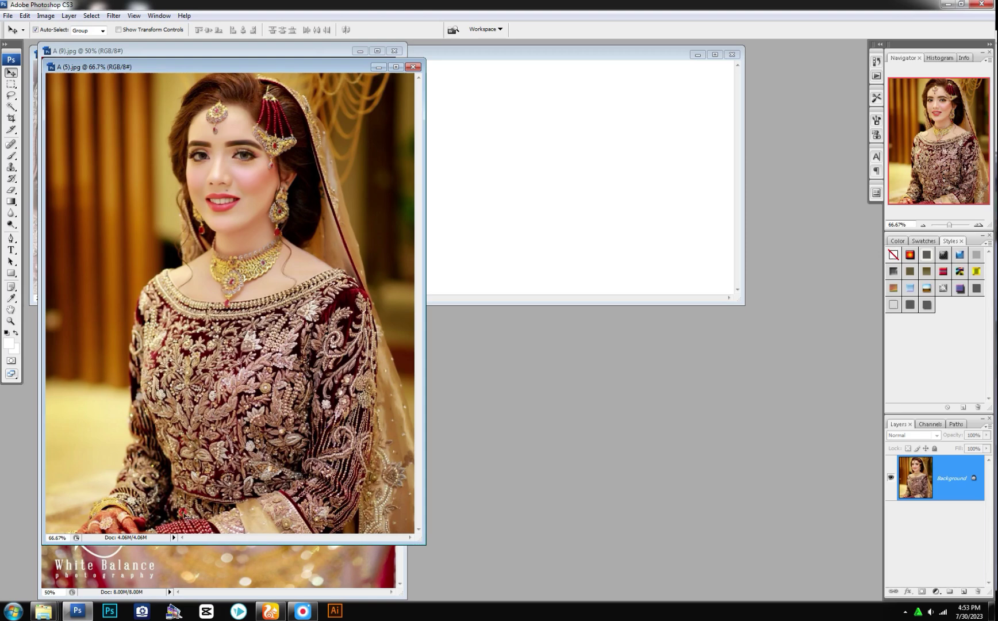
- Open the gold frame PNG from the PNG clipart folder
click(46, 613)
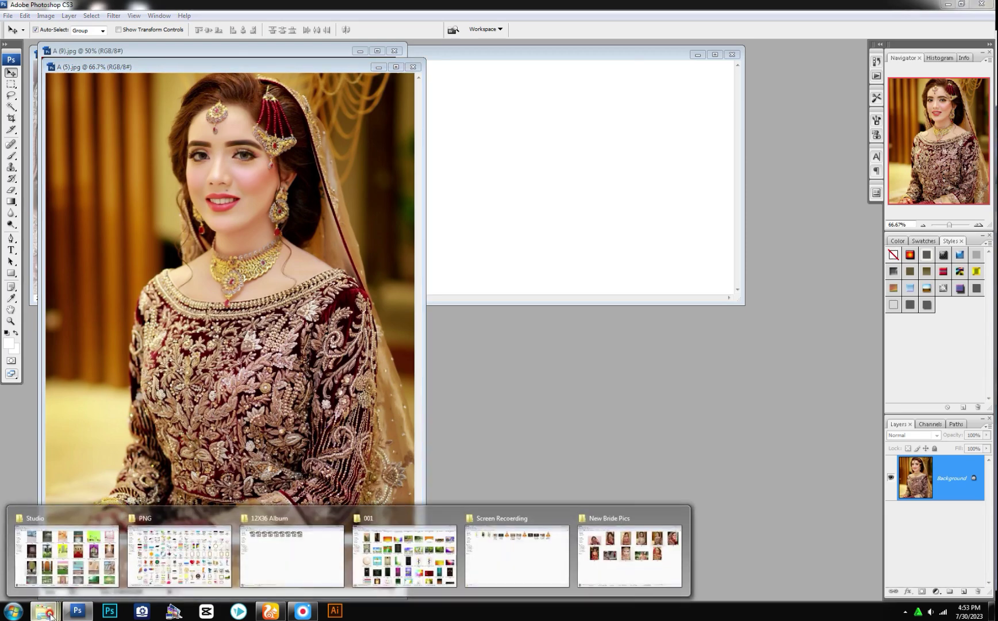
click(179, 555)
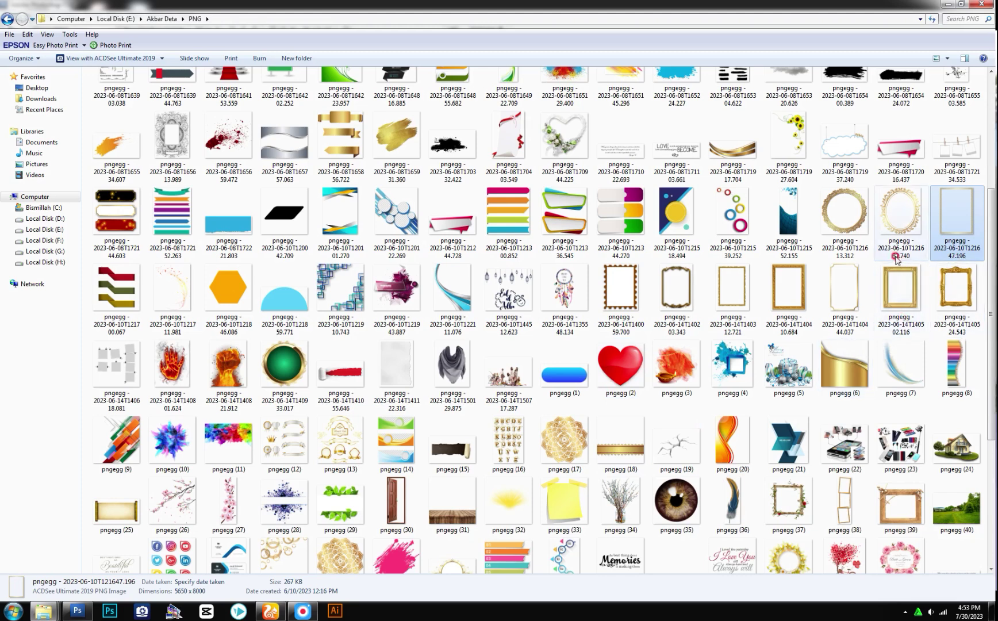
click(844, 290)
scroll(223, 523, down, 1)
click(78, 611)
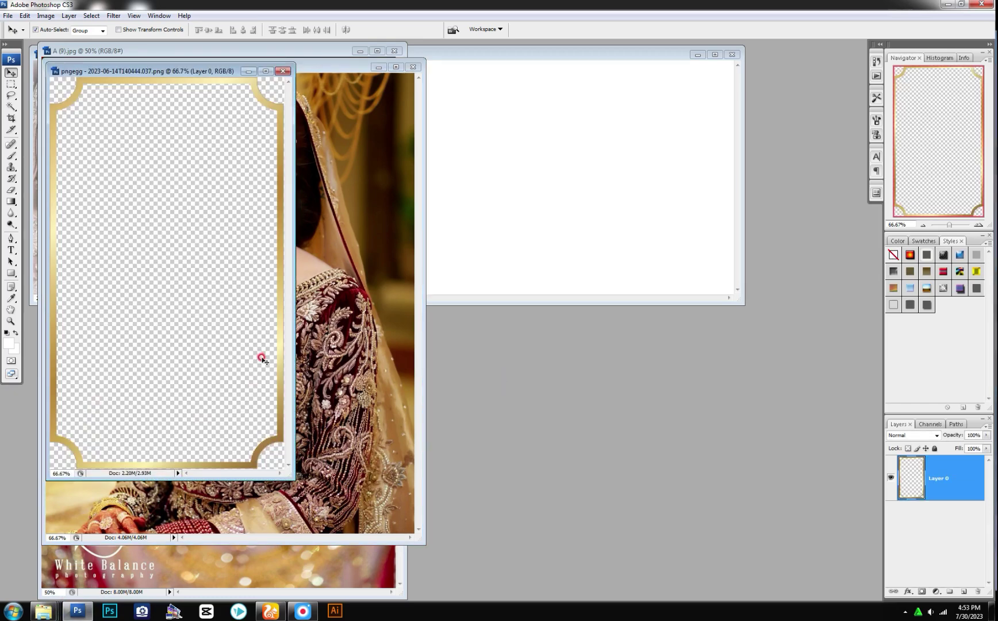
- Copy the gold frame into the spread, bring it to the top, and move it left
drag(262, 358, 397, 226)
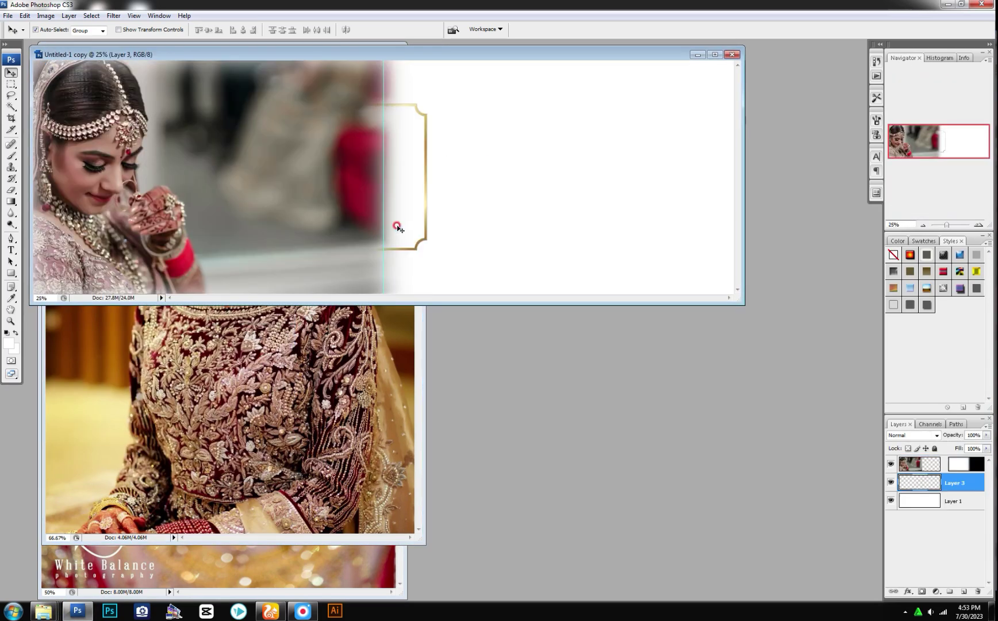
key(f)
key(ctrl+t)
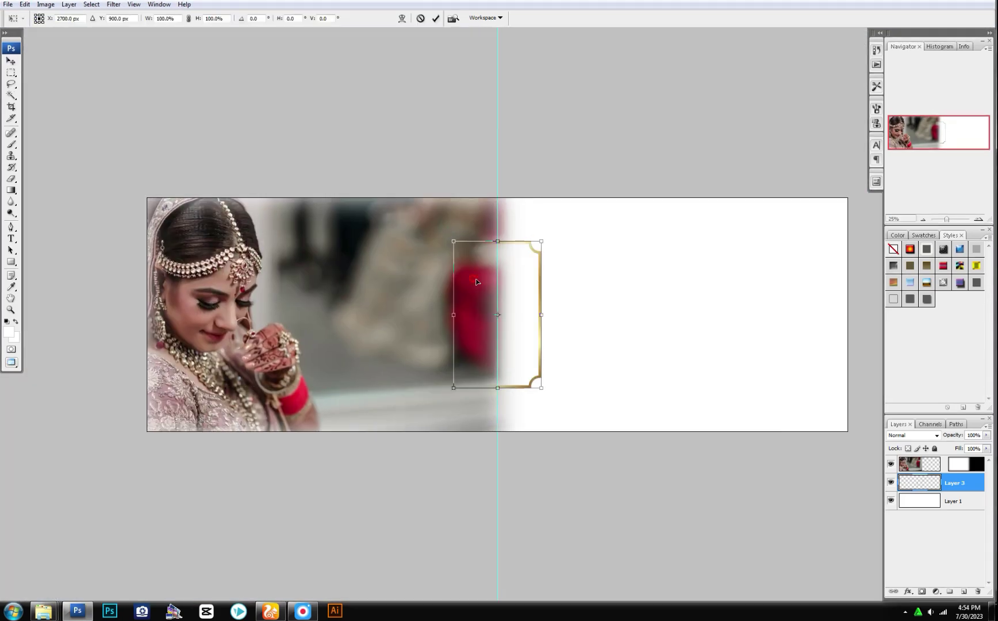
key(Return)
key(ctrl+bracketright)
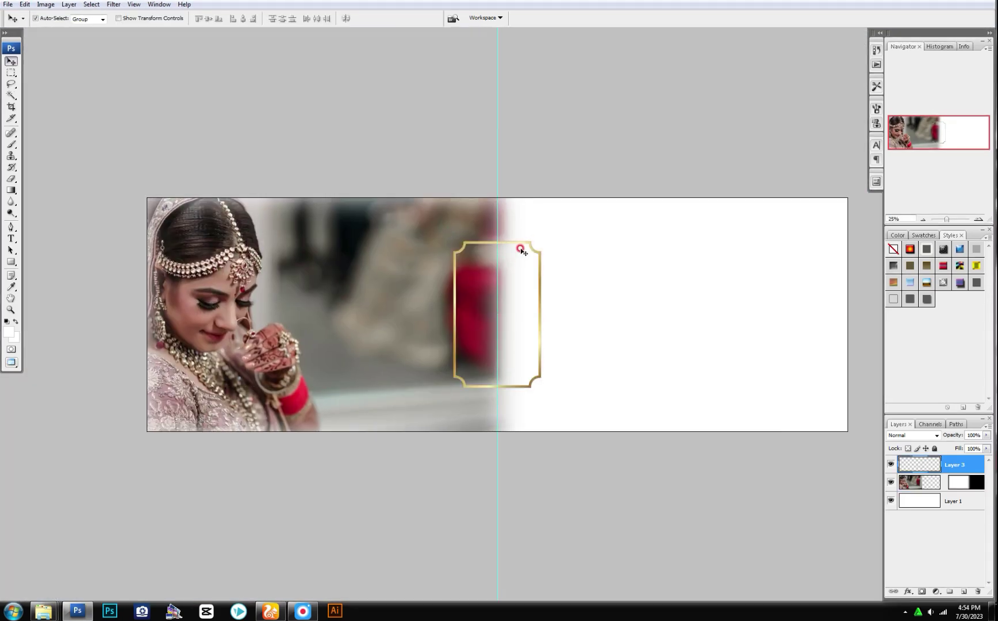
mouse_move(509, 241)
mouse_down()
mouse_move(430, 241)
mouse_move(372, 212)
mouse_up()
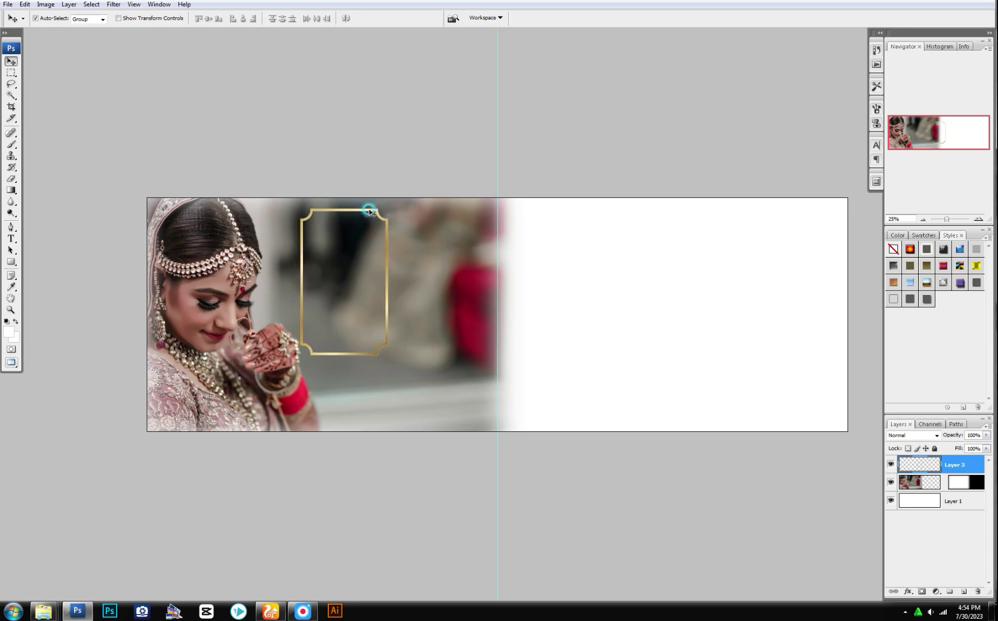
- Zoom in on the frame and add a new empty layer beneath it
key(alt+space)
drag(281, 173, 532, 383)
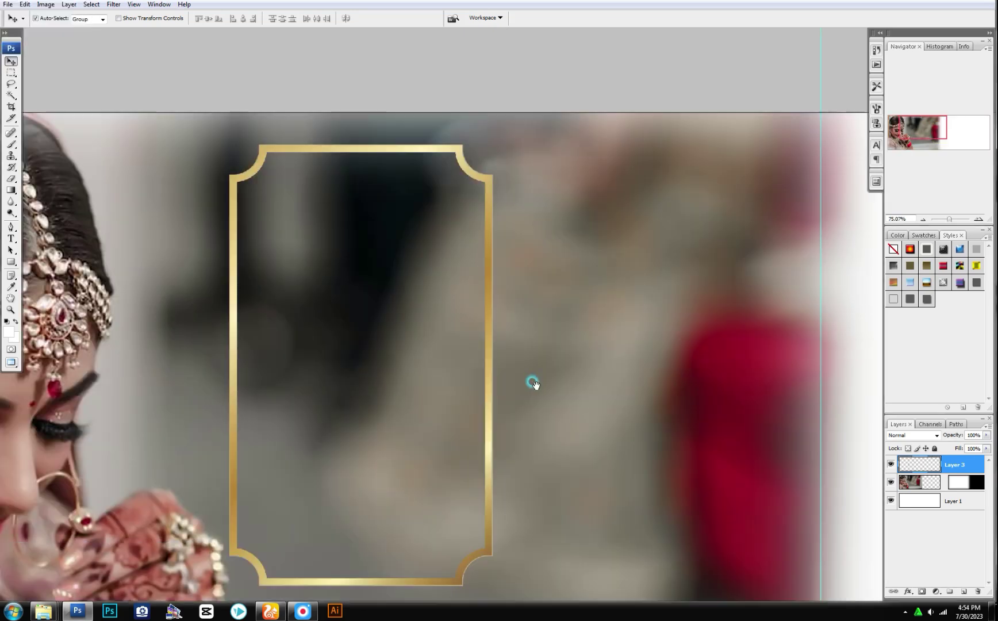
click(962, 592)
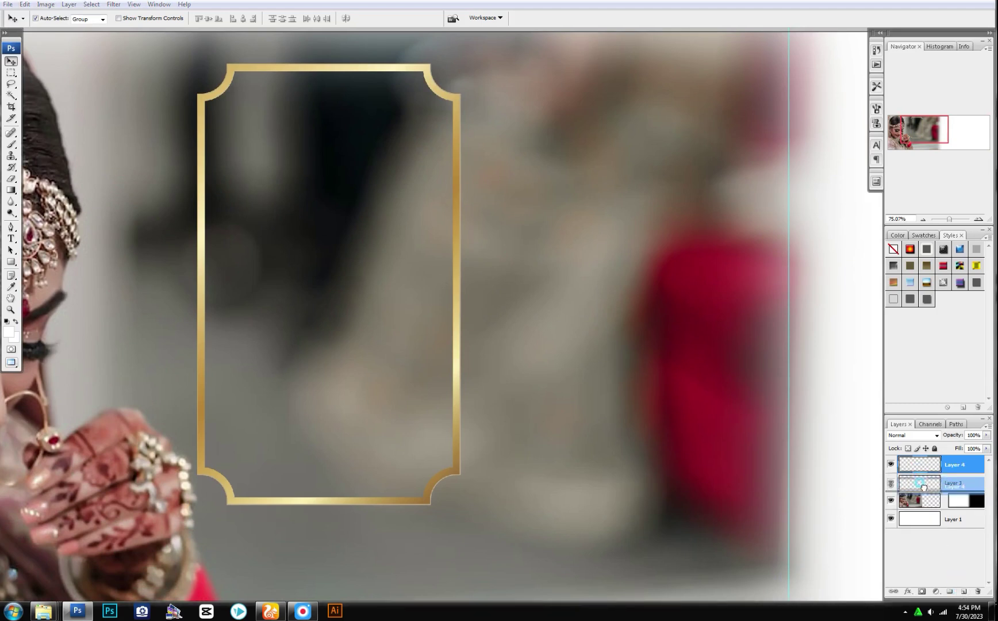
drag(922, 471, 923, 490)
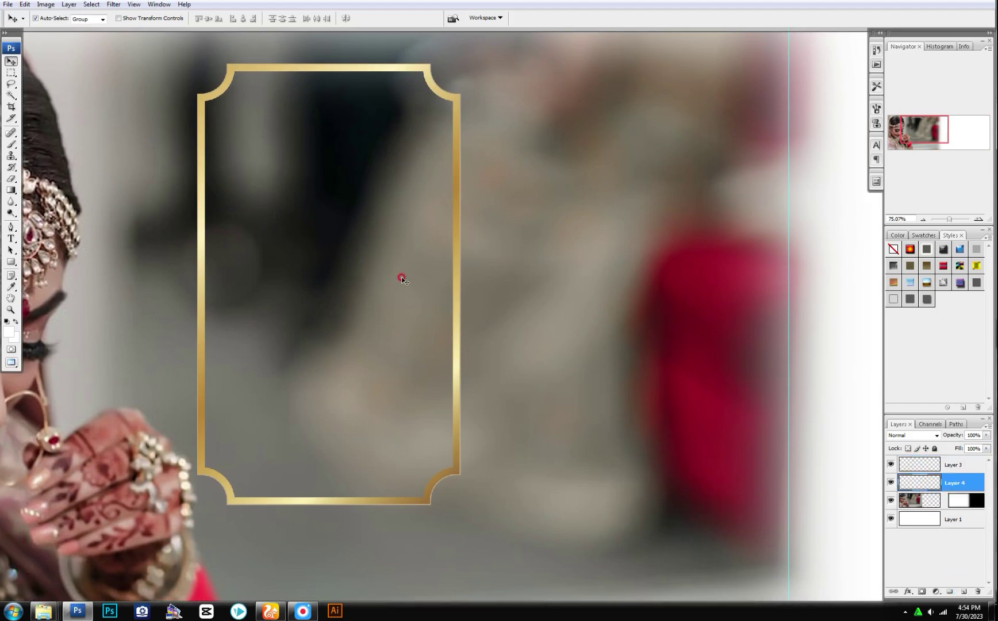
- Start tracing the frame's inner top edge with the Polygonal Lasso Tool
key(l)
click(10, 80)
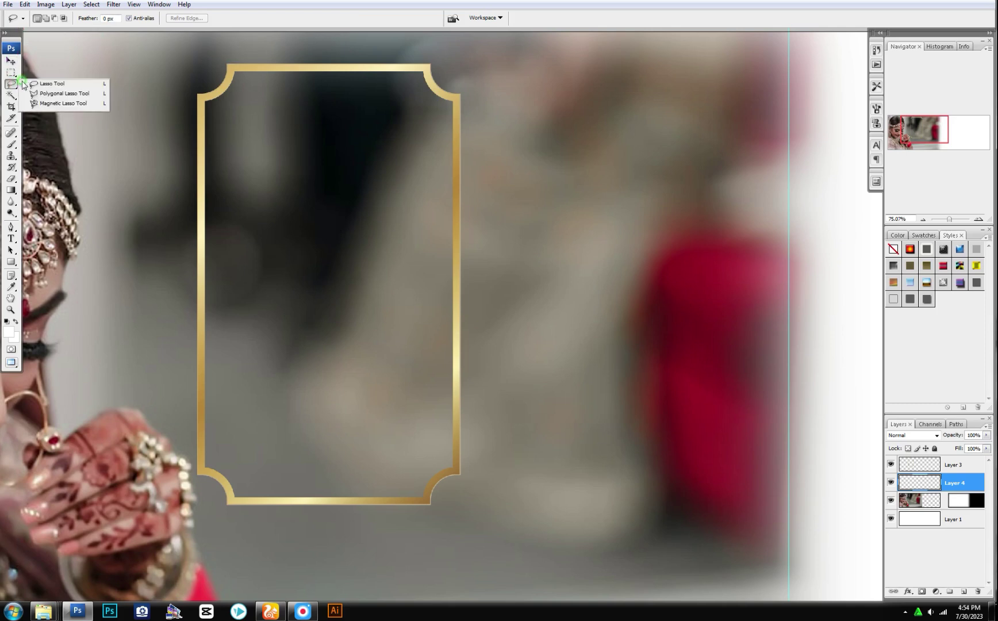
click(58, 90)
click(230, 67)
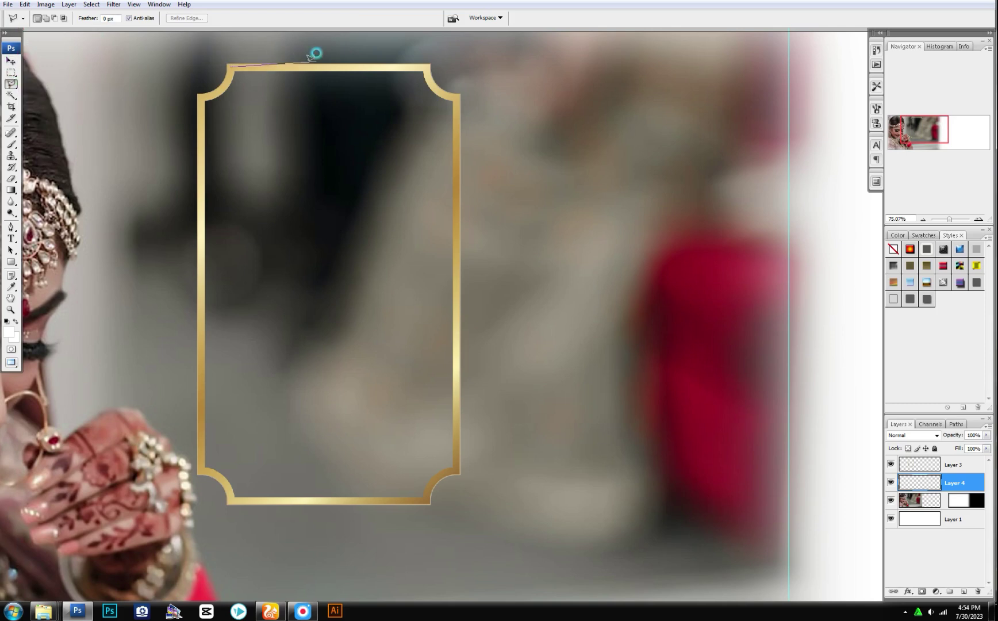
click(431, 86)
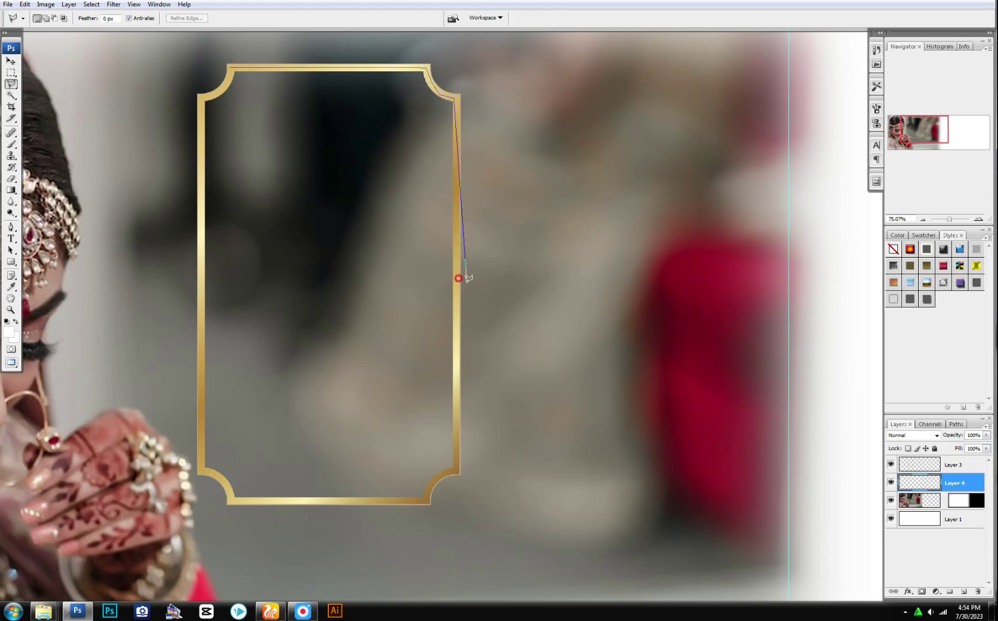
- Finish outlining the frame interior, fill it white, deselect, and fit the spread on screen
click(459, 292)
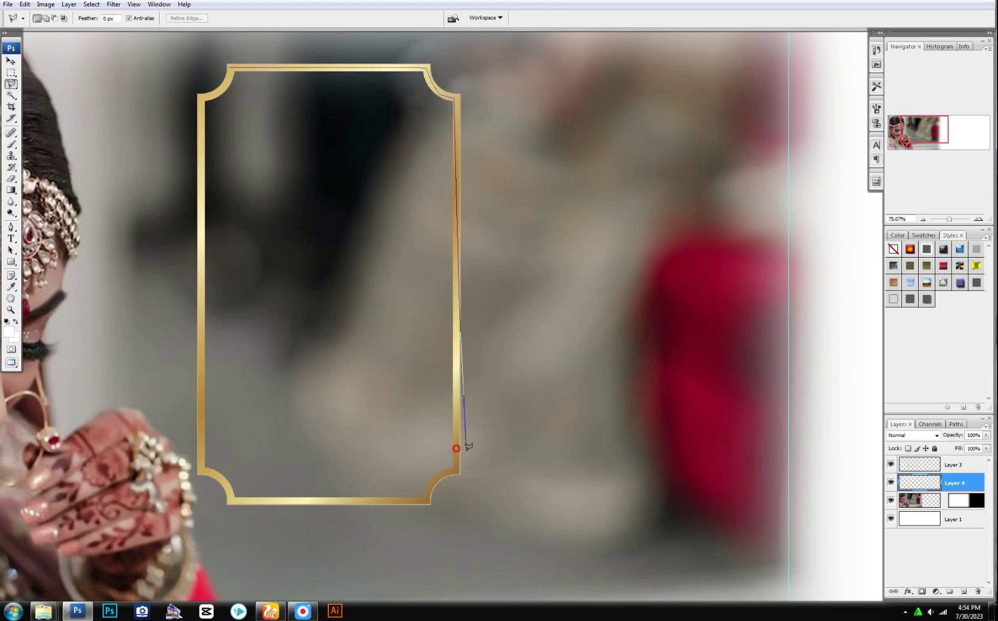
click(458, 466)
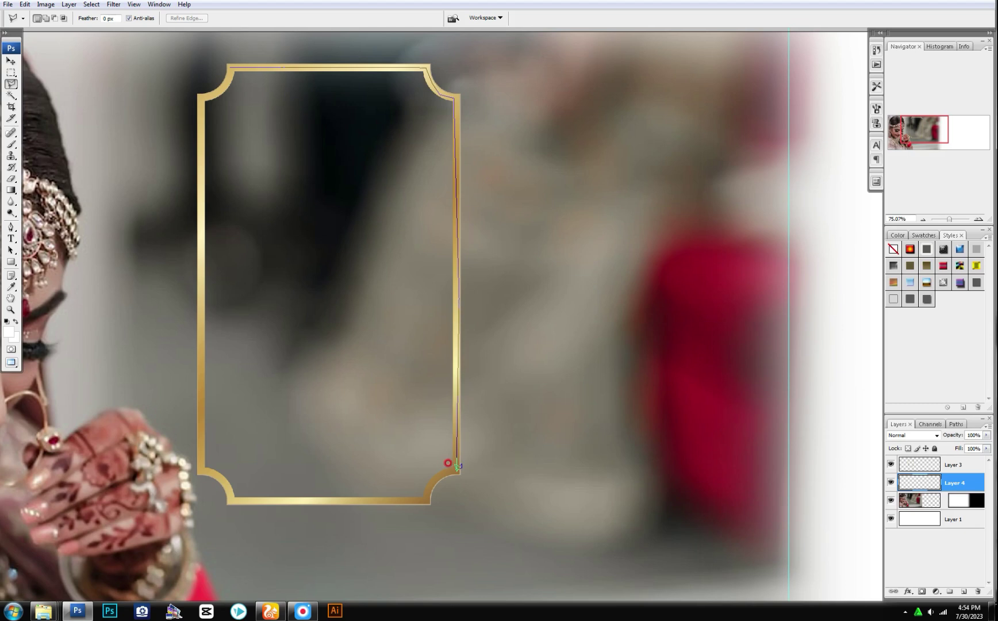
click(428, 483)
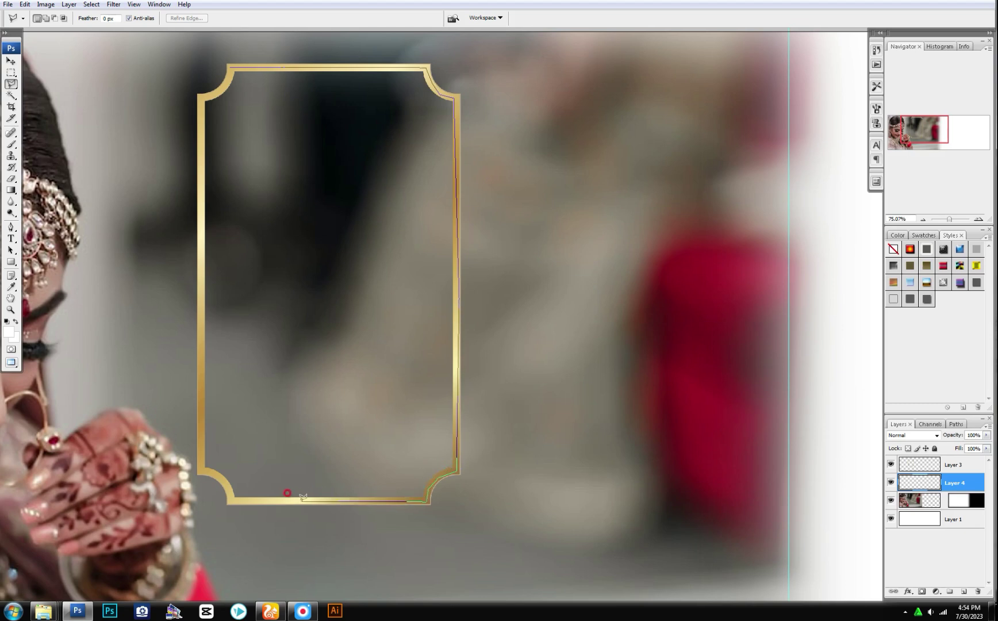
click(224, 493)
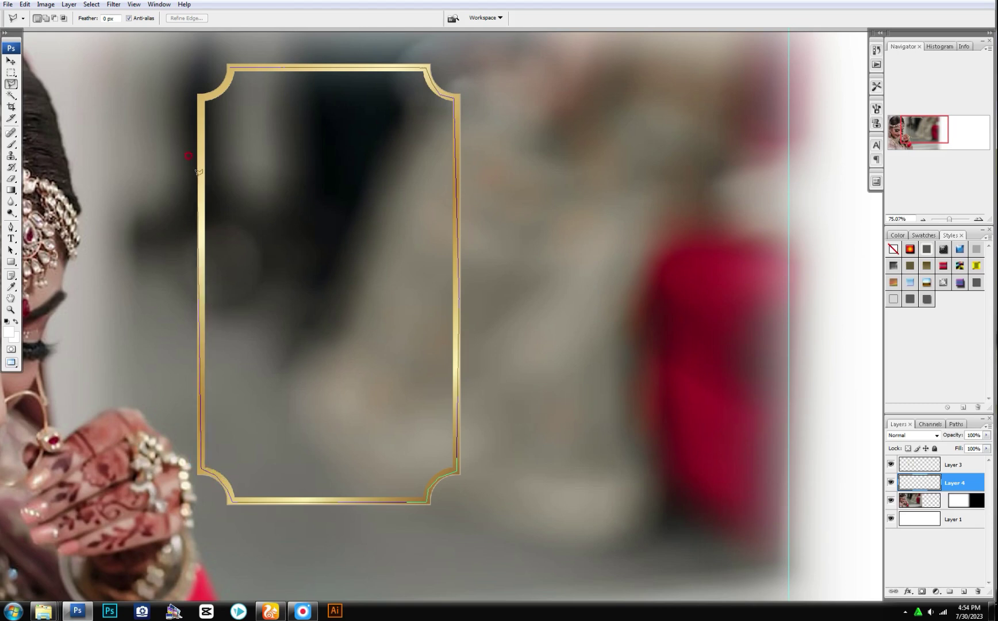
click(200, 114)
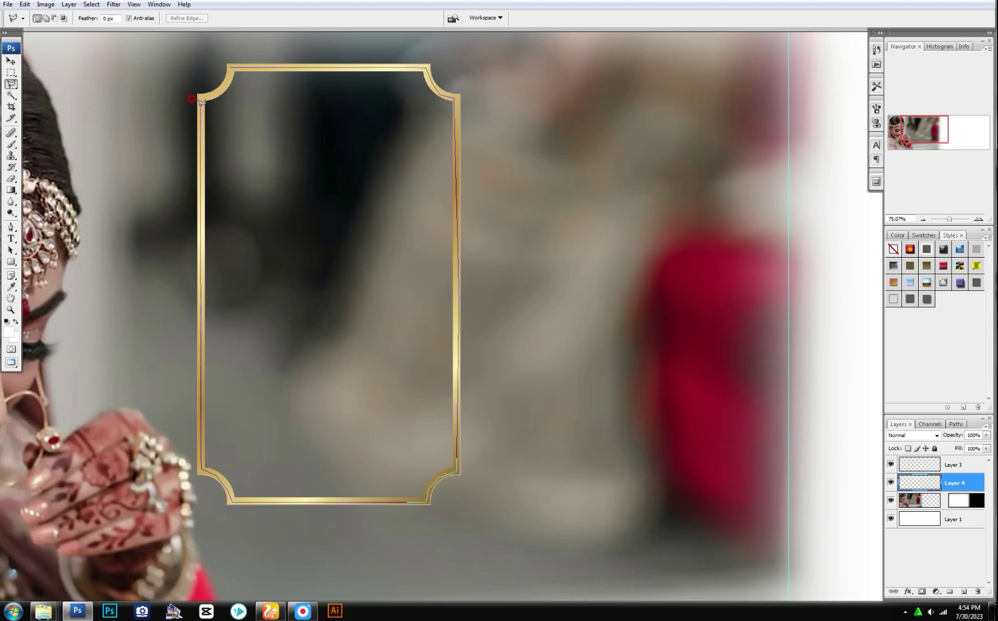
scroll(200, 102, up, 3)
scroll(185, 400, up, 2)
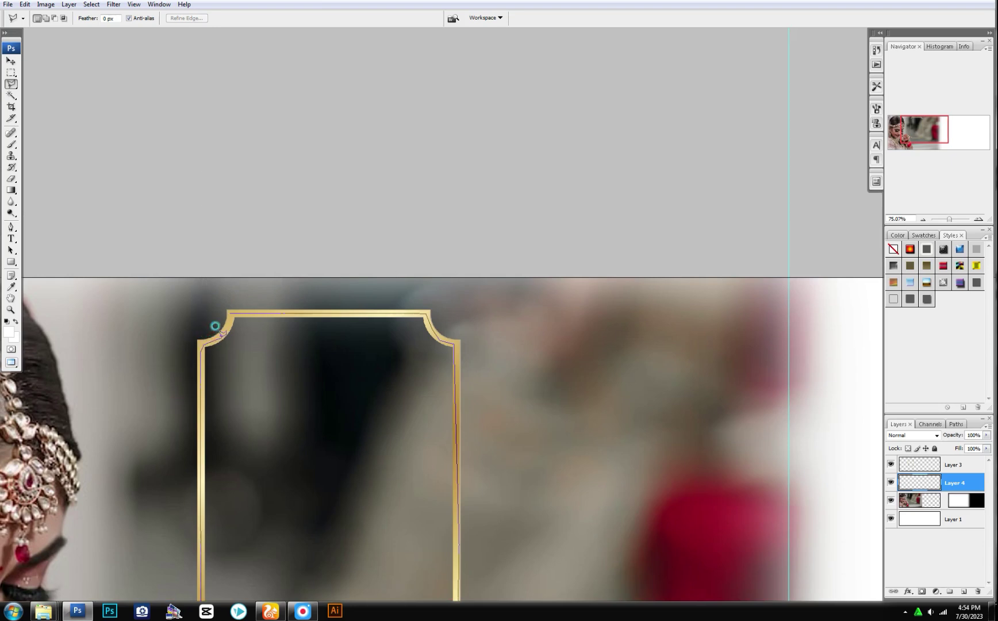
click(220, 310)
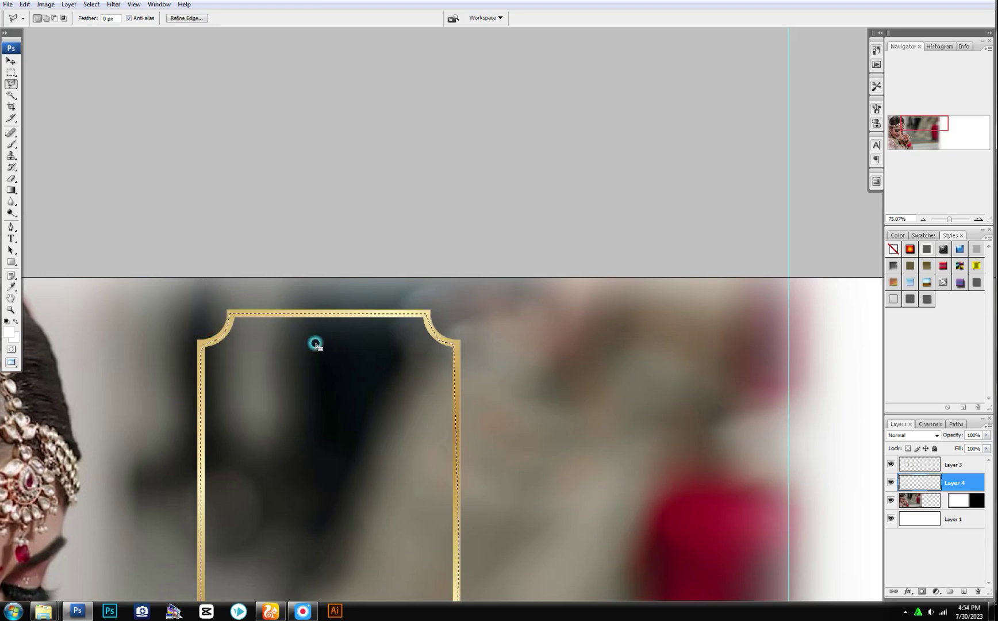
key(alt+BackSpace)
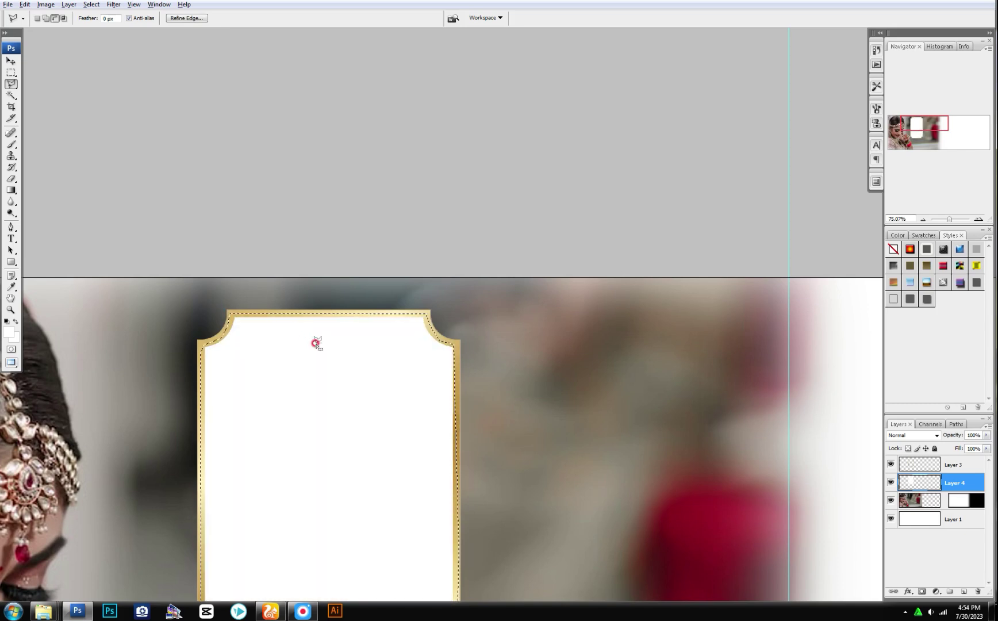
key(ctrl+d)
key(ctrl+0)
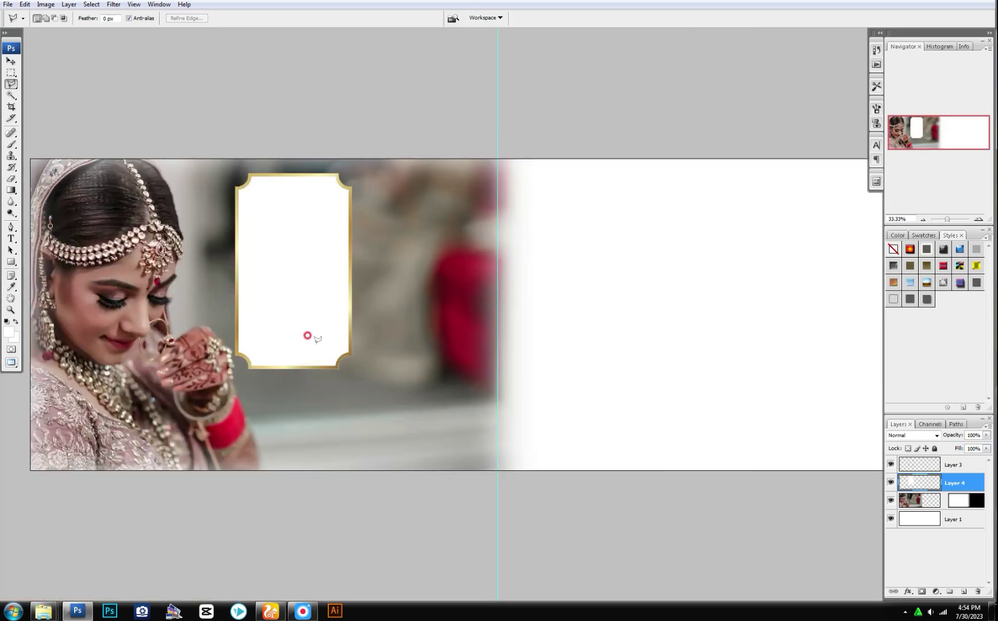
- Alt-drag a copy of the white-filled gold frame down and right, then recentre the view
key(v)
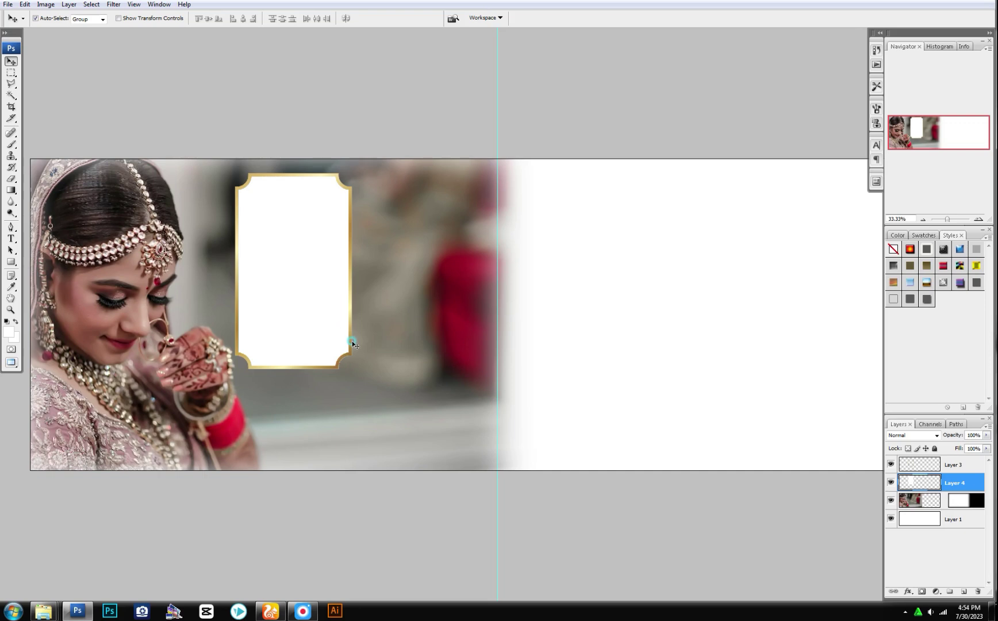
key(alt+shift+bracketright)
mouse_move(350, 341)
mouse_down()
mouse_move(469, 402)
mouse_move(481, 425)
mouse_up()
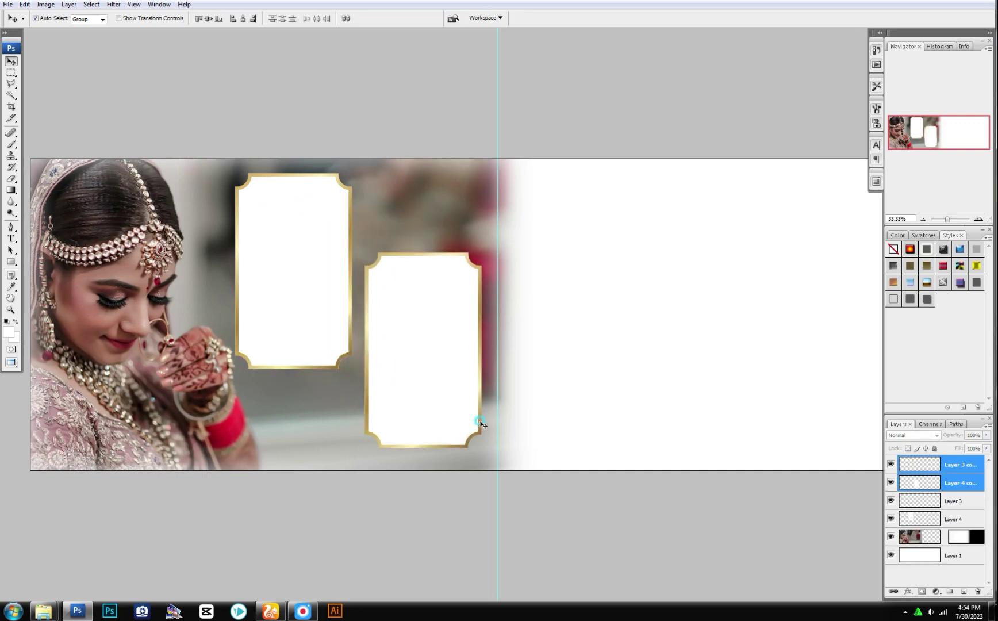
drag(436, 364, 319, 320)
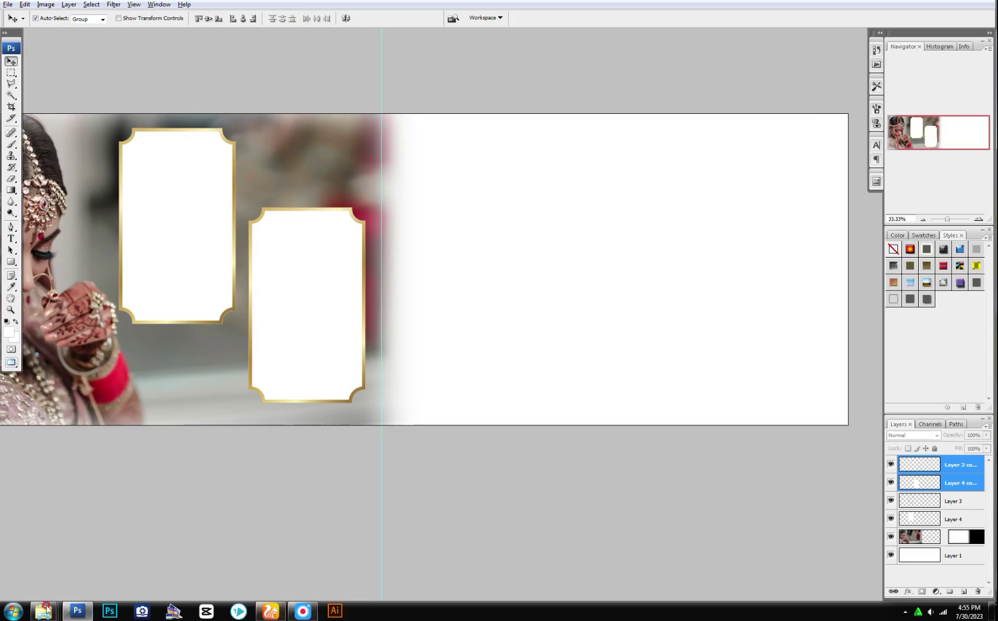
mouse_move(44, 610)
click(180, 552)
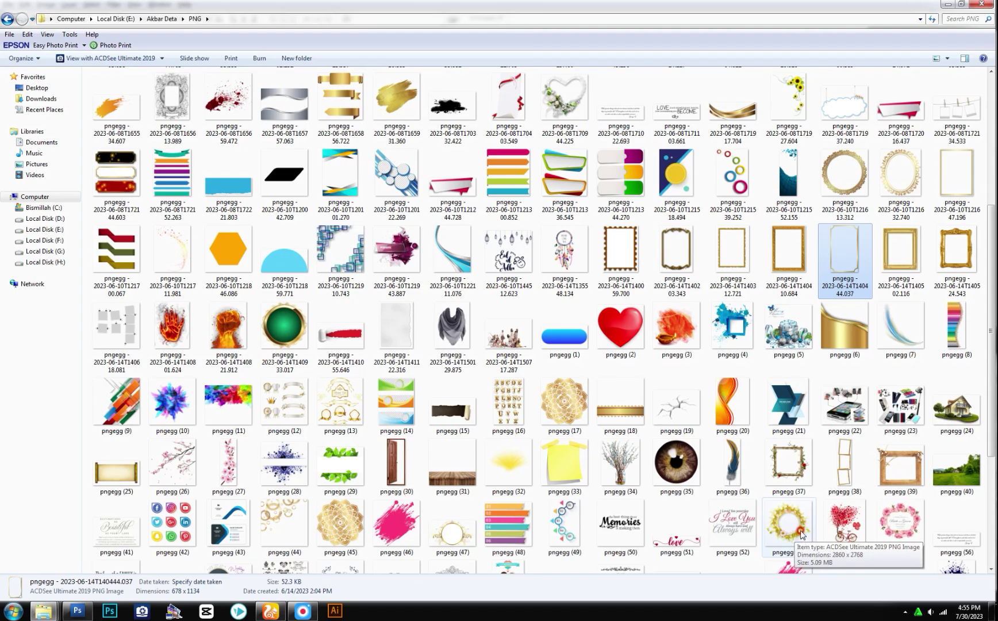
- Drag the yellow lily wreath pngegg (53) onto the spread as Layer 5
drag(802, 532, 610, 336)
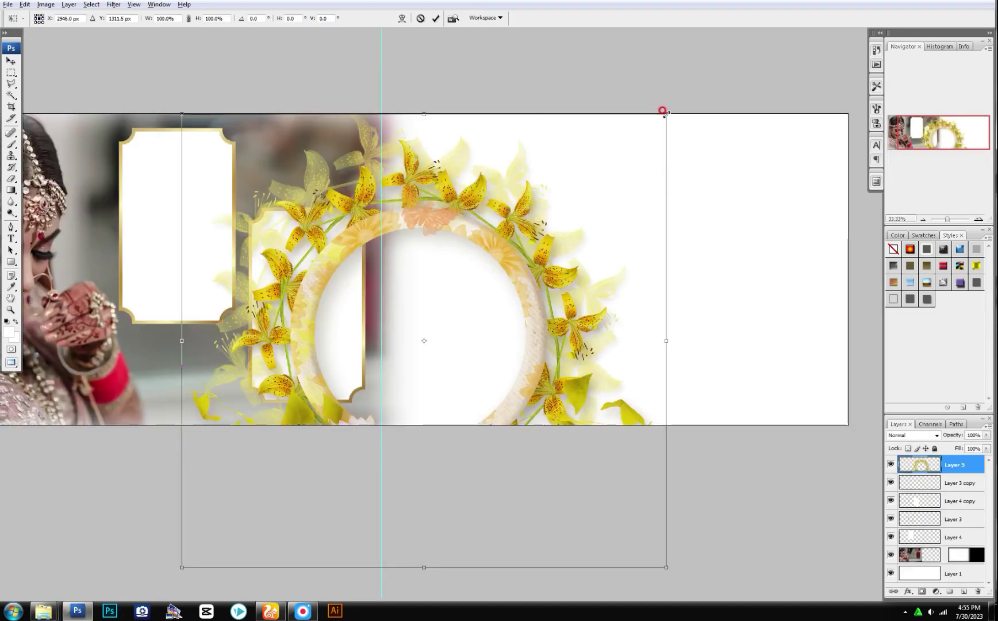
- Scale the lily wreath to about 73% and move it onto the right half
drag(666, 113, 561, 211)
mouse_move(515, 295)
mouse_down()
mouse_move(606, 234)
mouse_move(611, 244)
mouse_up()
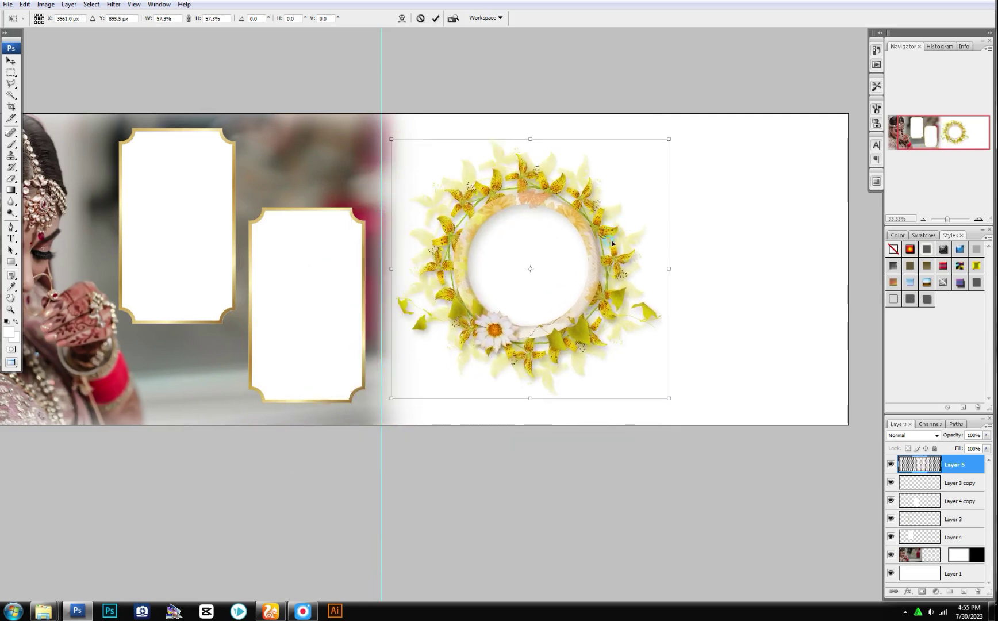
drag(669, 398, 689, 405)
drag(709, 422, 661, 333)
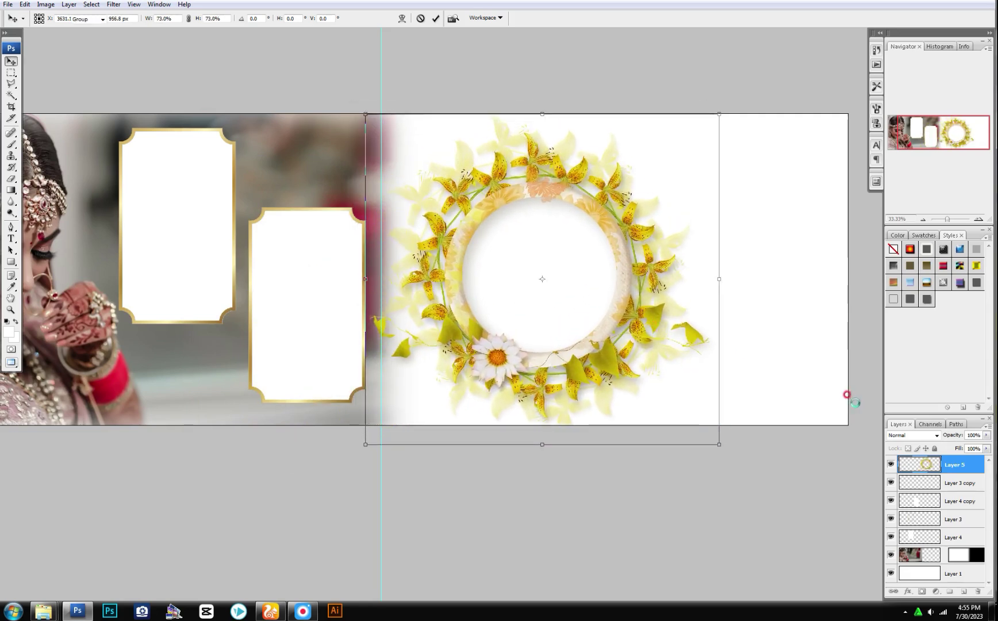
key(Return)
- On a new layer beneath the wreath, fill a feathered elliptical selection with black
click(963, 591)
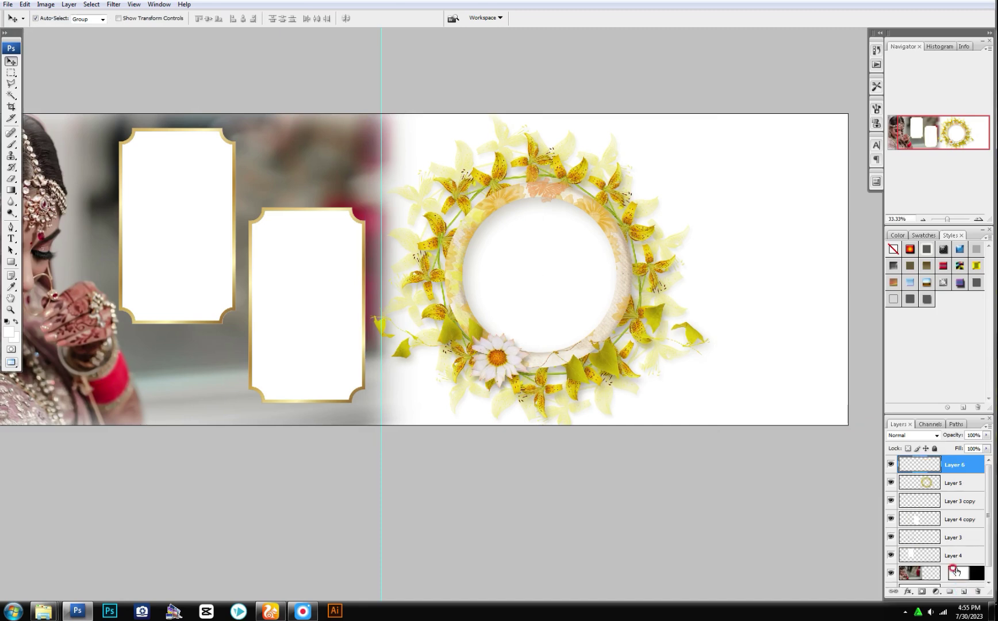
key(ctrl+bracketleft)
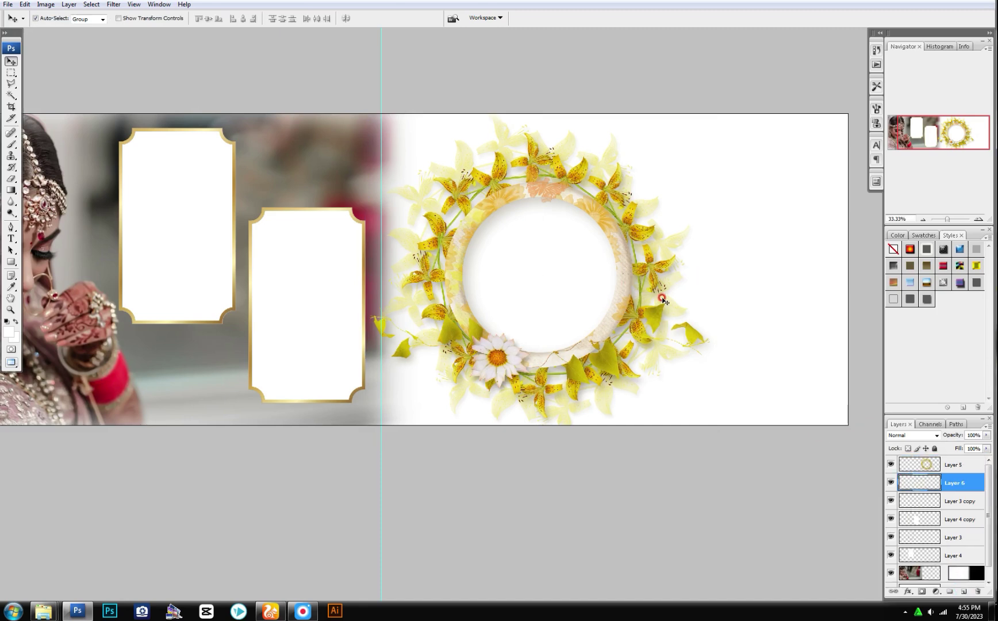
key(m)
right_click(15, 68)
click(55, 85)
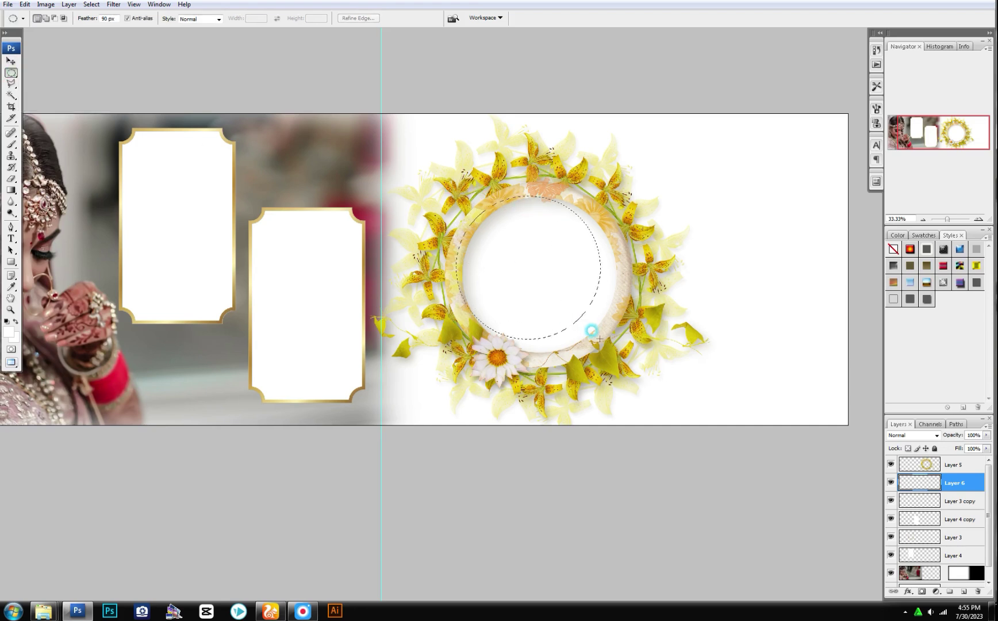
drag(535, 280, 576, 309)
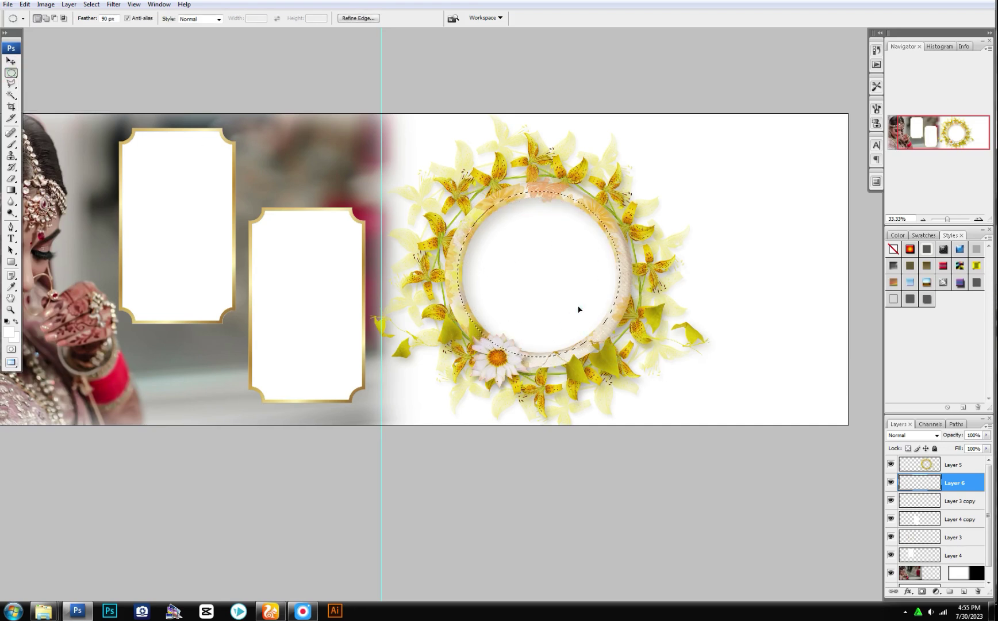
click(6, 320)
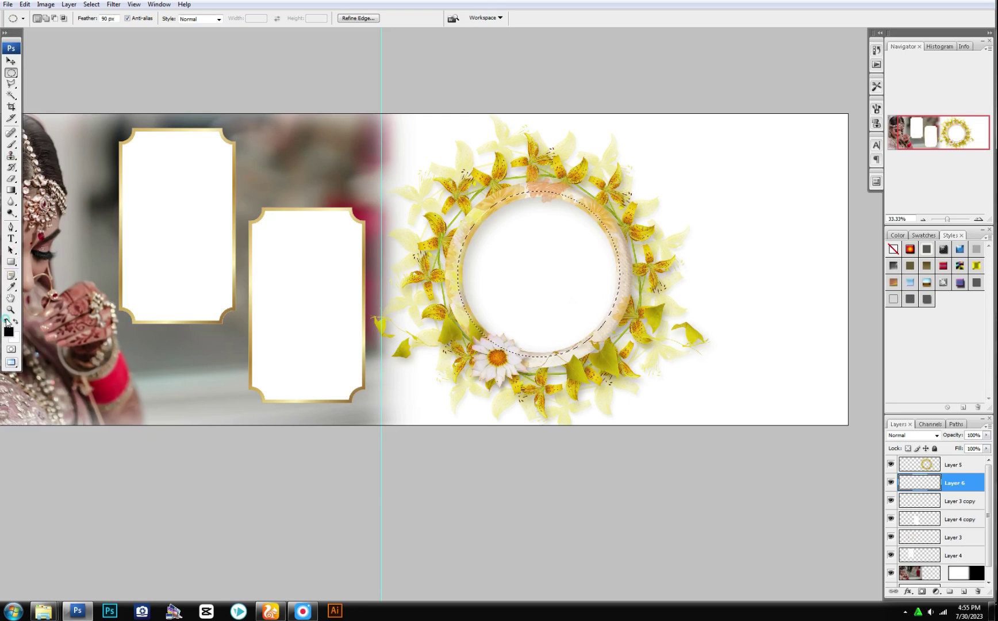
key(alt+BackSpace)
key(ctrl+d)
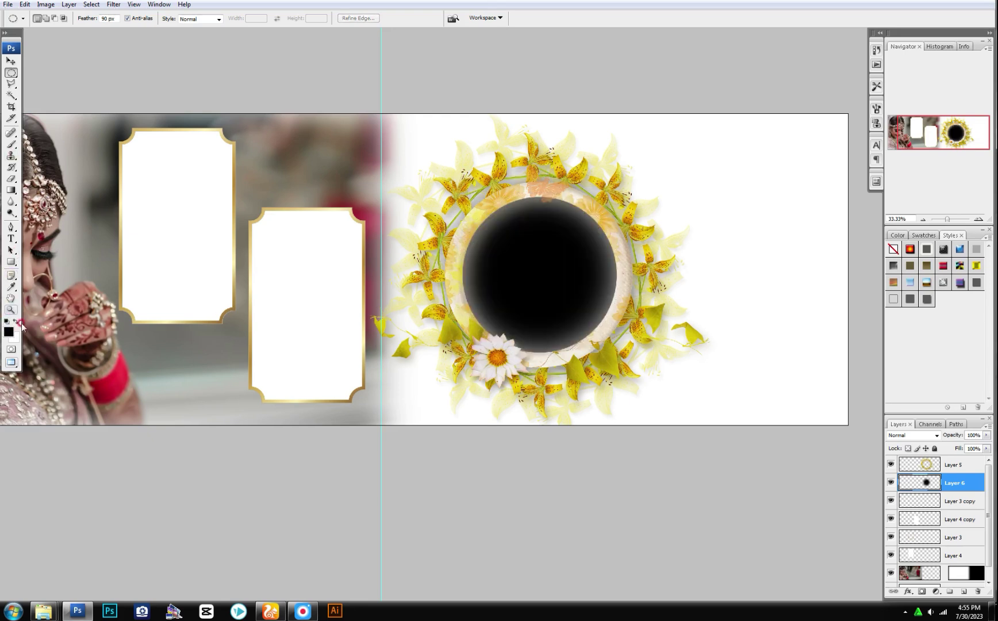
- Open bride photo A (9) from the New Bride Pics folder
key(v)
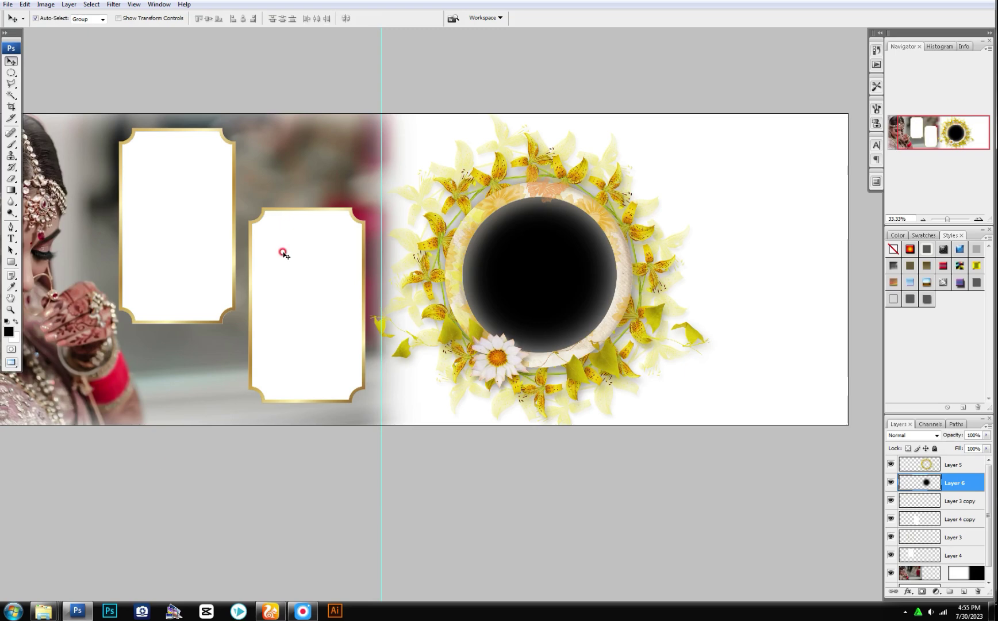
mouse_move(44, 611)
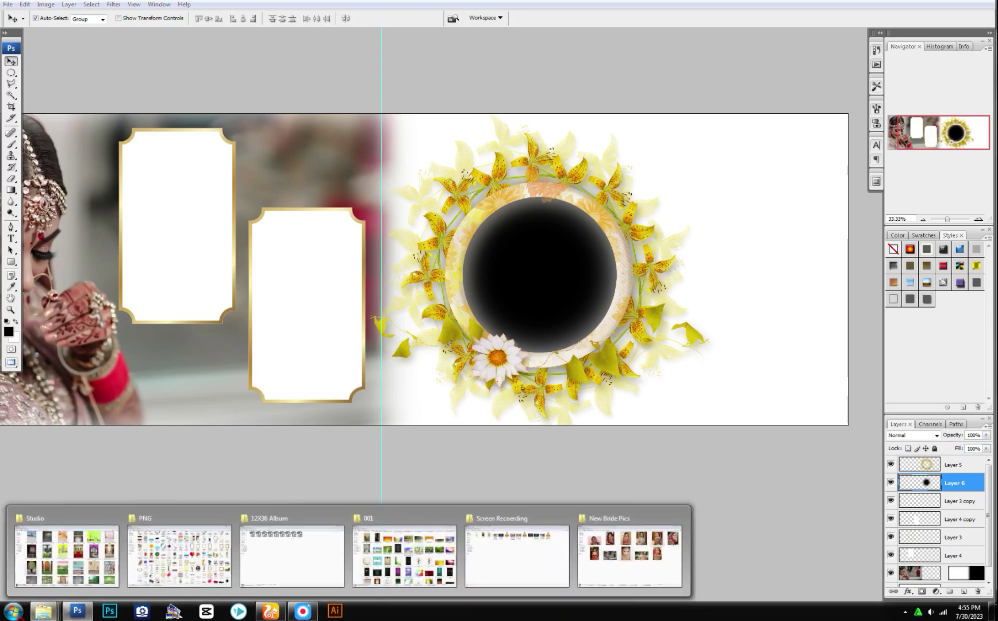
click(605, 564)
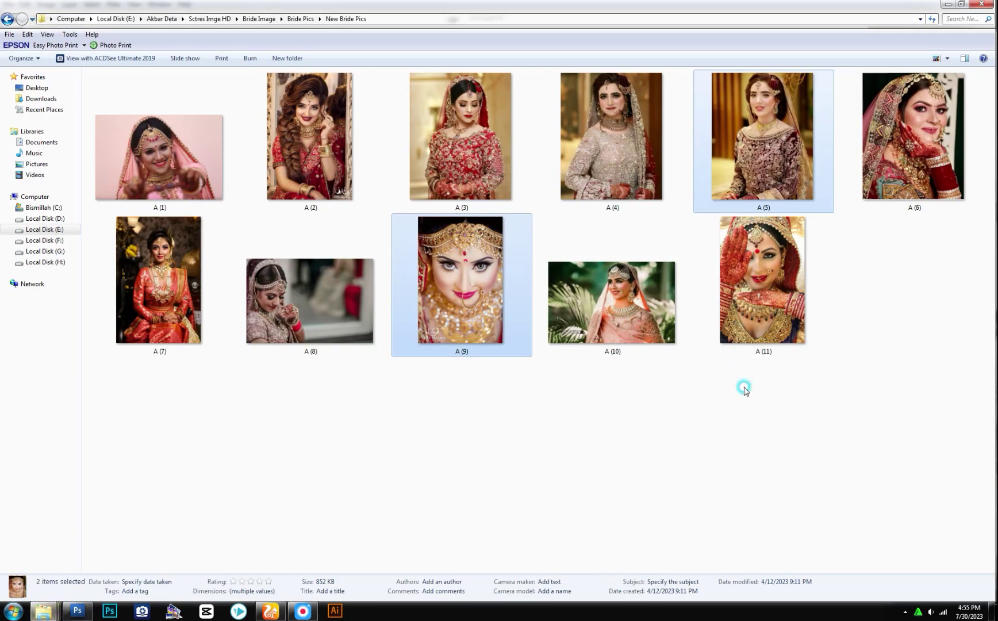
drag(471, 293, 347, 423)
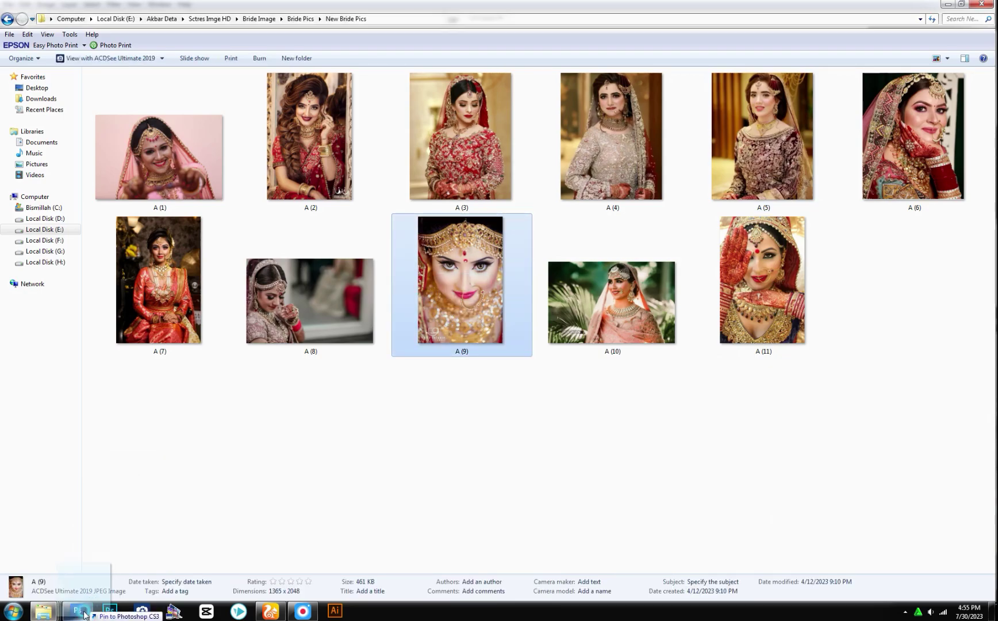
- Paste bride photo A (9) into the upper-left gold frame, scaled to fill it
key(ctrl+Tab)
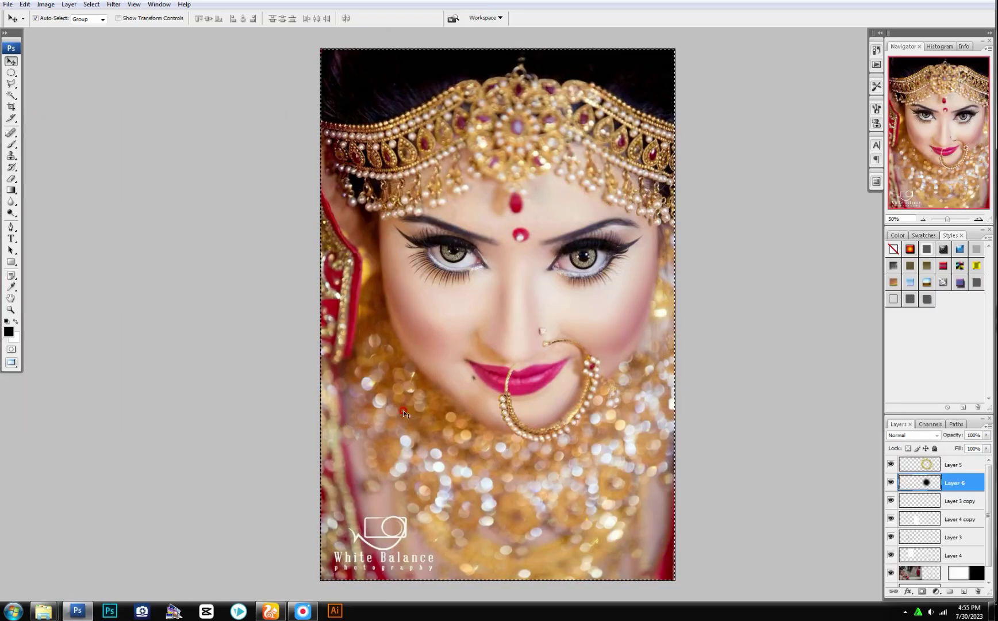
click(227, 271)
ctrl+click(913, 556)
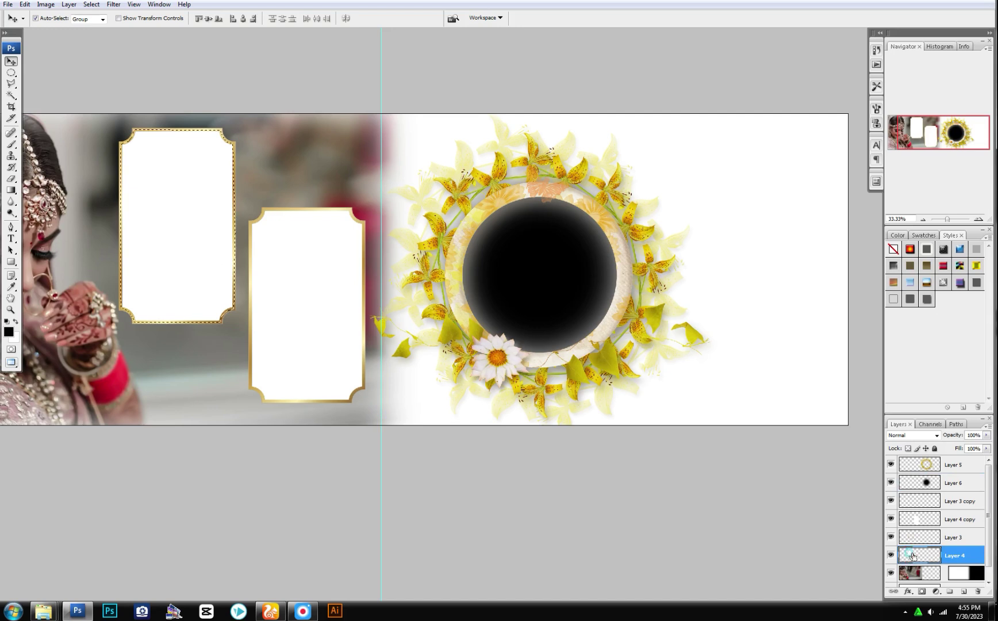
key(ctrl+shift+v)
key(ctrl+t)
drag(295, 120, 241, 196)
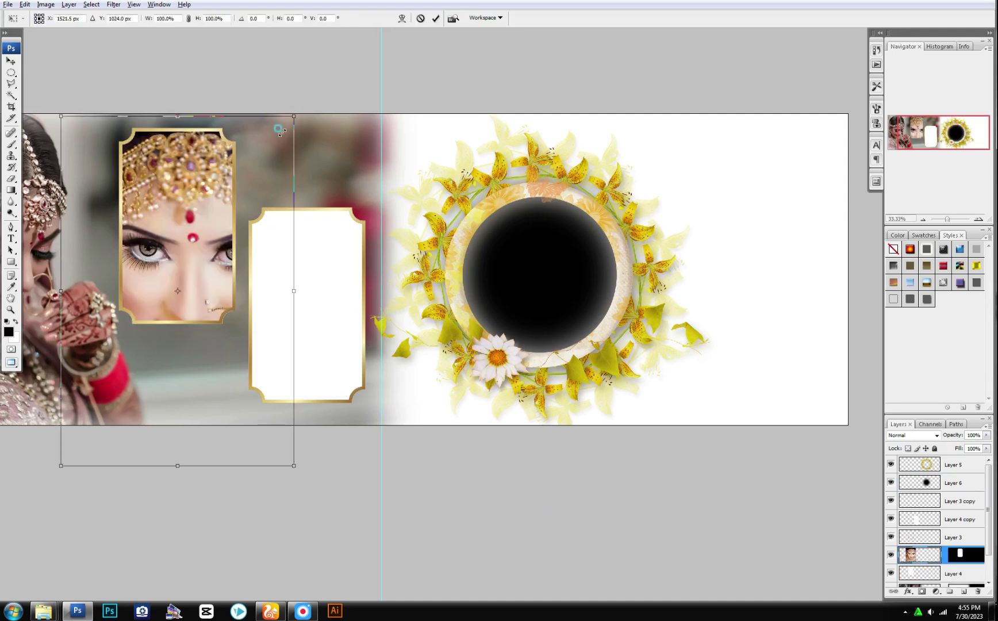
drag(205, 267, 200, 203)
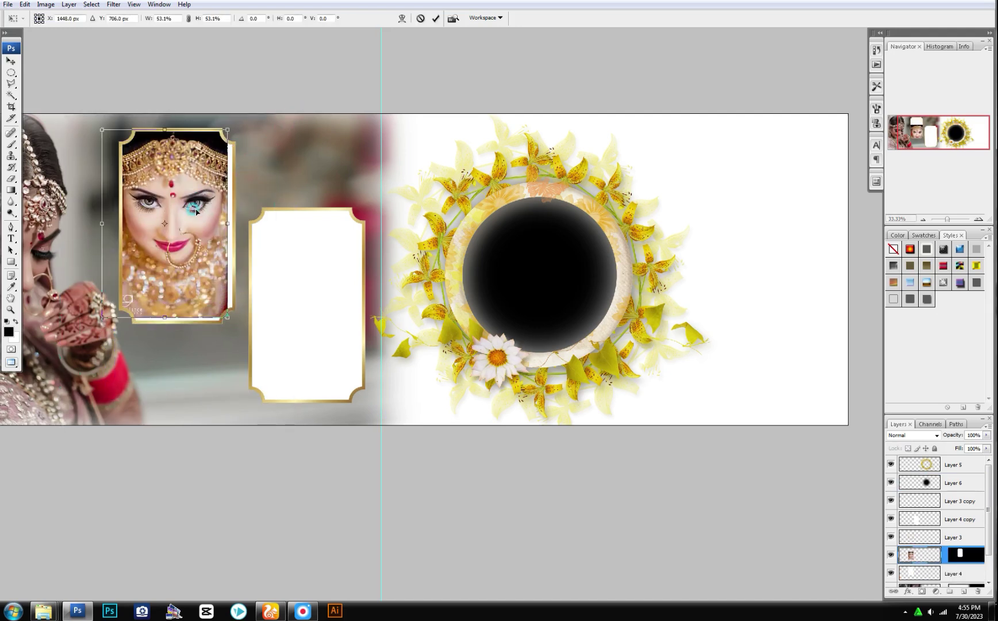
drag(234, 320, 245, 336)
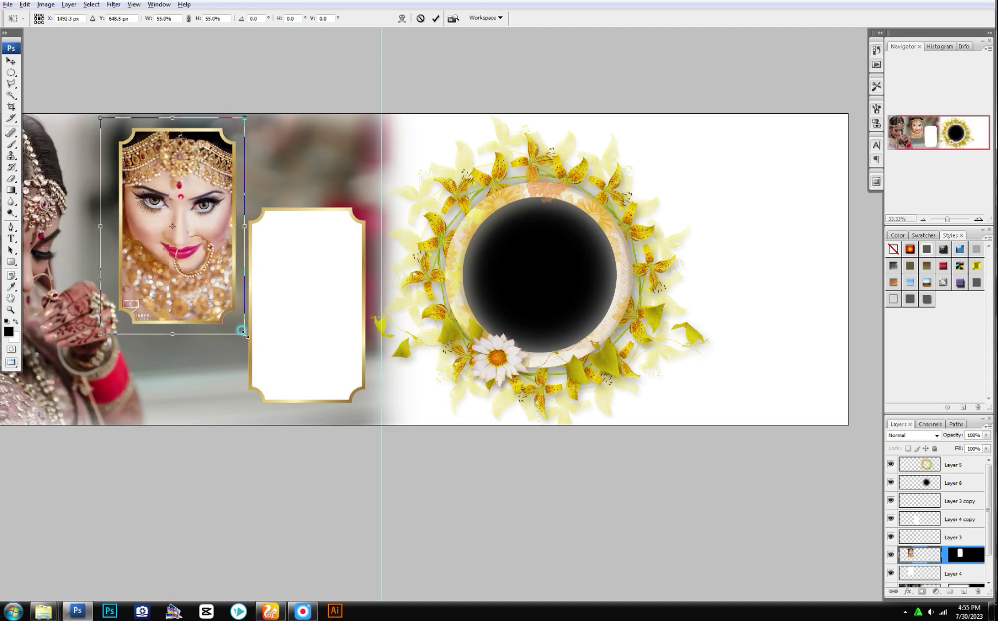
key(Return)
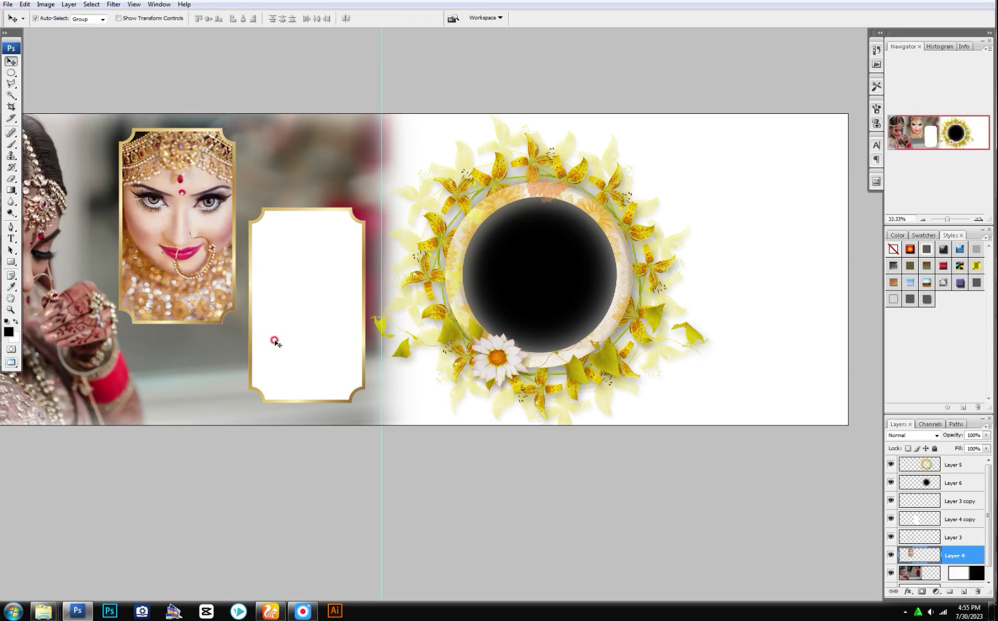
mouse_move(44, 610)
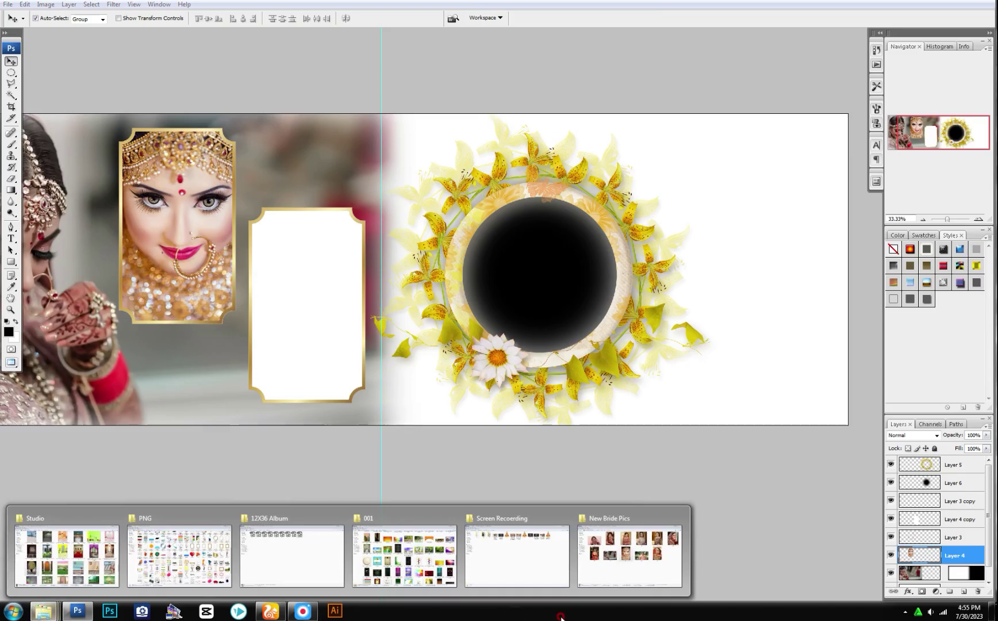
click(632, 581)
- Bring bride photo A (5) into the album spread
mouse_move(752, 175)
mouse_down()
mouse_move(101, 617)
mouse_move(487, 413)
mouse_up()
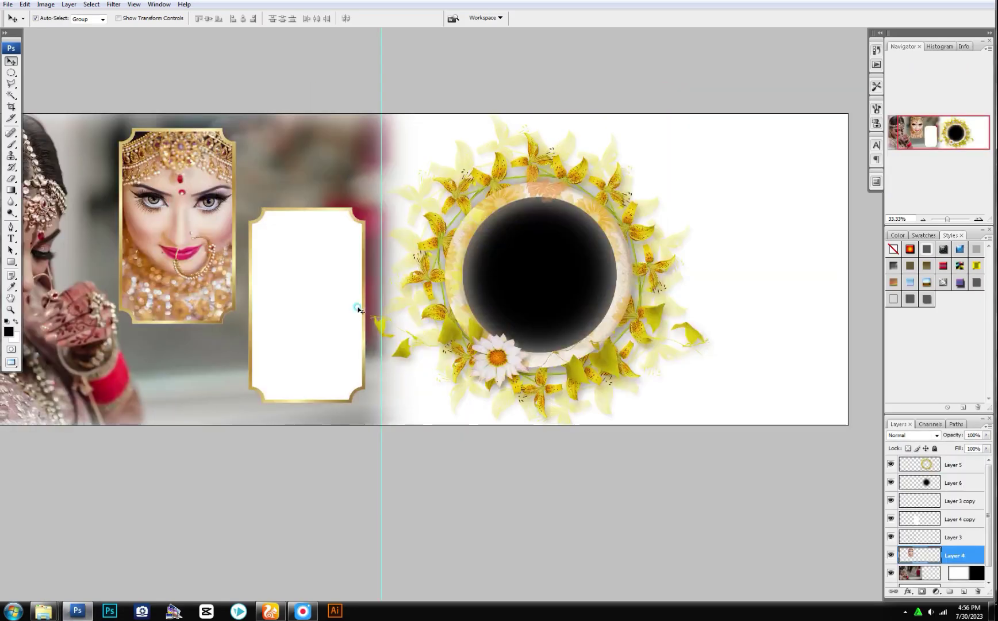
click(355, 310)
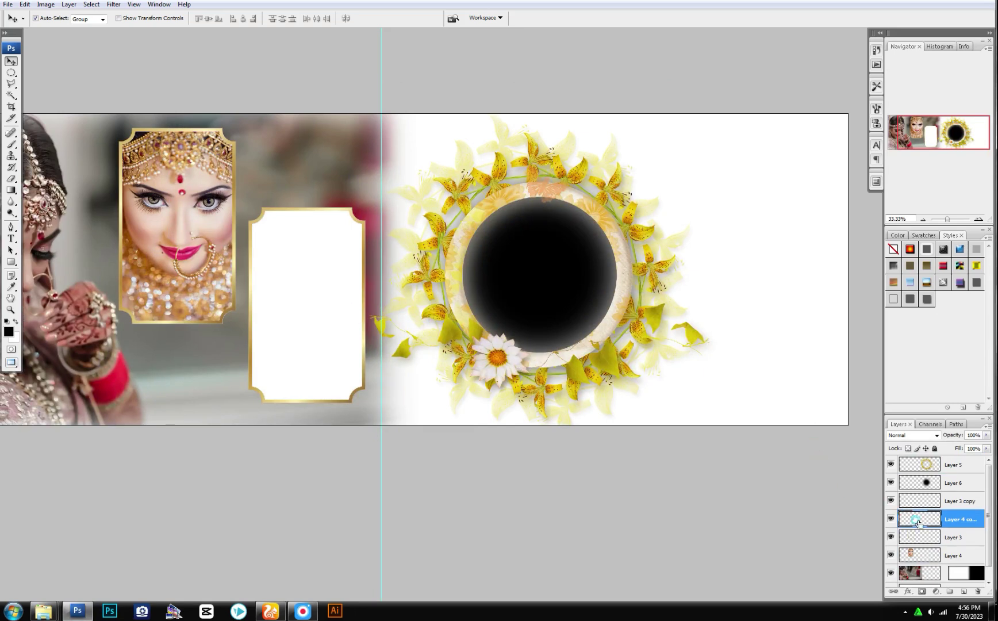
key(ctrl+t)
key(Return)
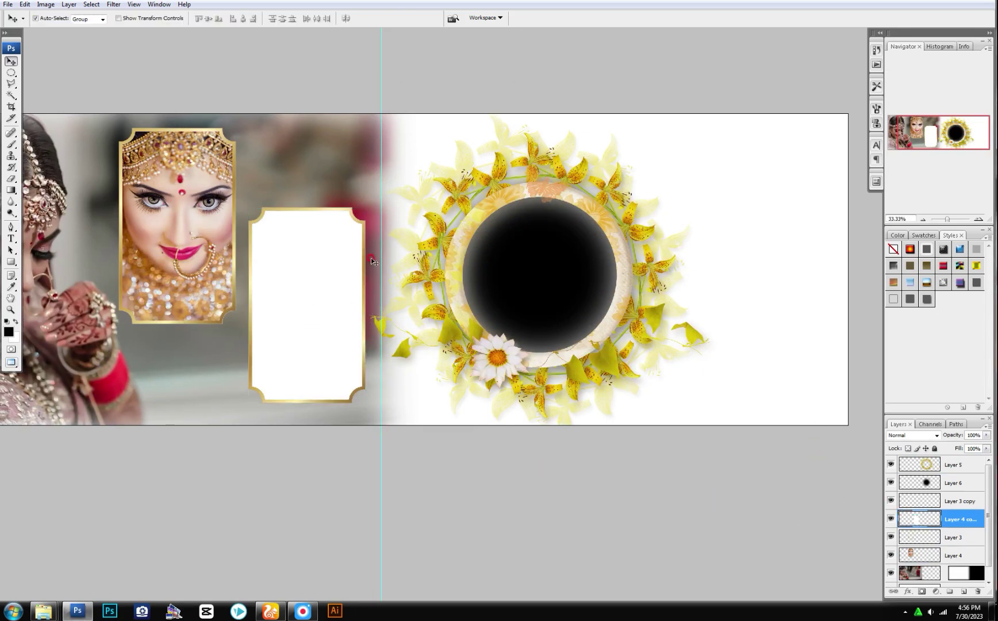
- Paste A (5) into the lower gold frame, position it, and merge it down
ctrl+click(918, 520)
key(ctrl+shift+v)
key(ctrl+t)
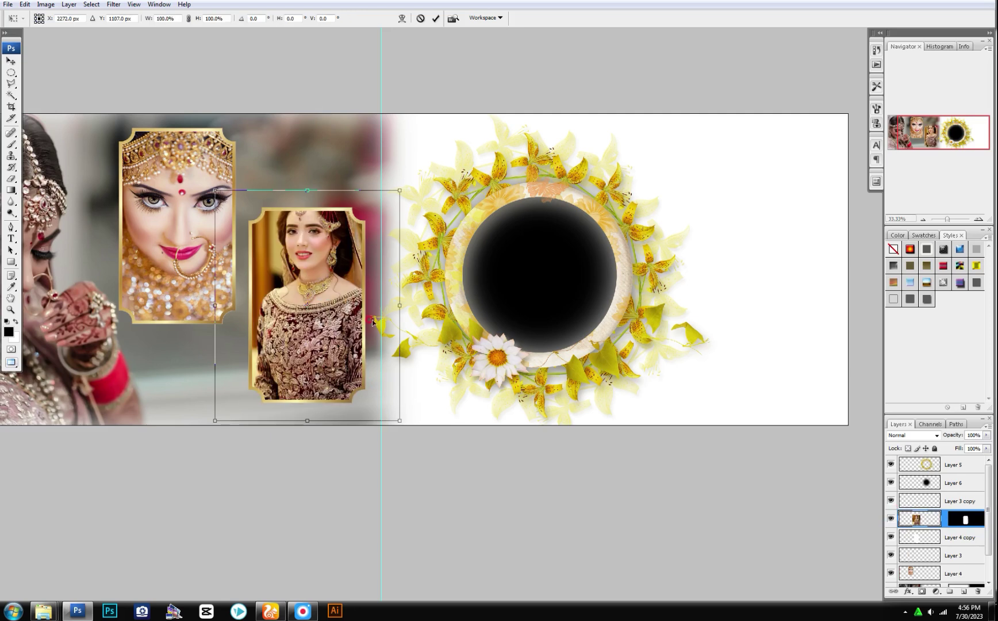
drag(349, 248, 339, 264)
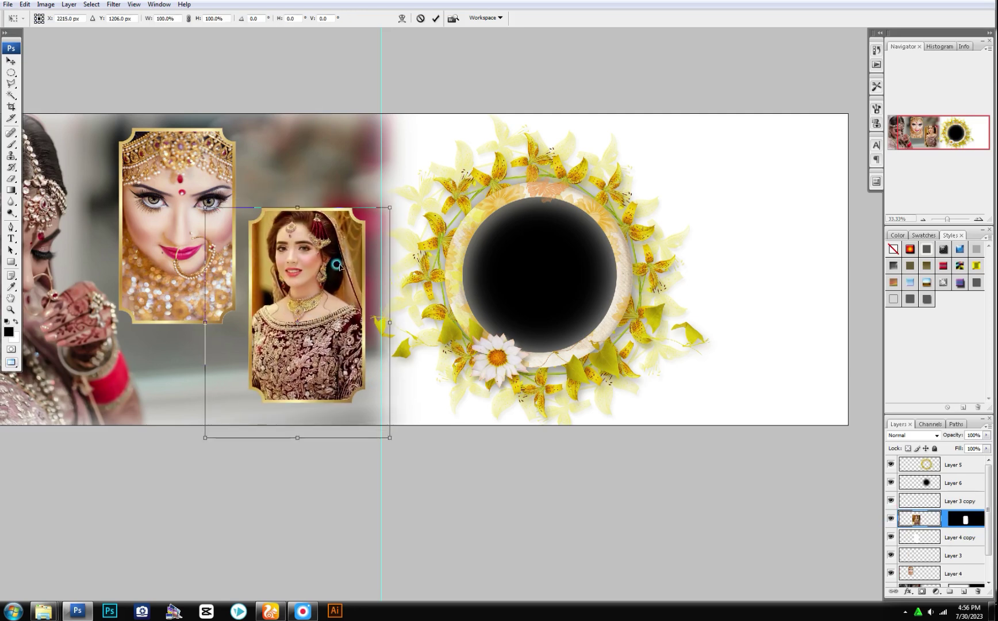
key(Return)
key(Return)
key(ctrl+e)
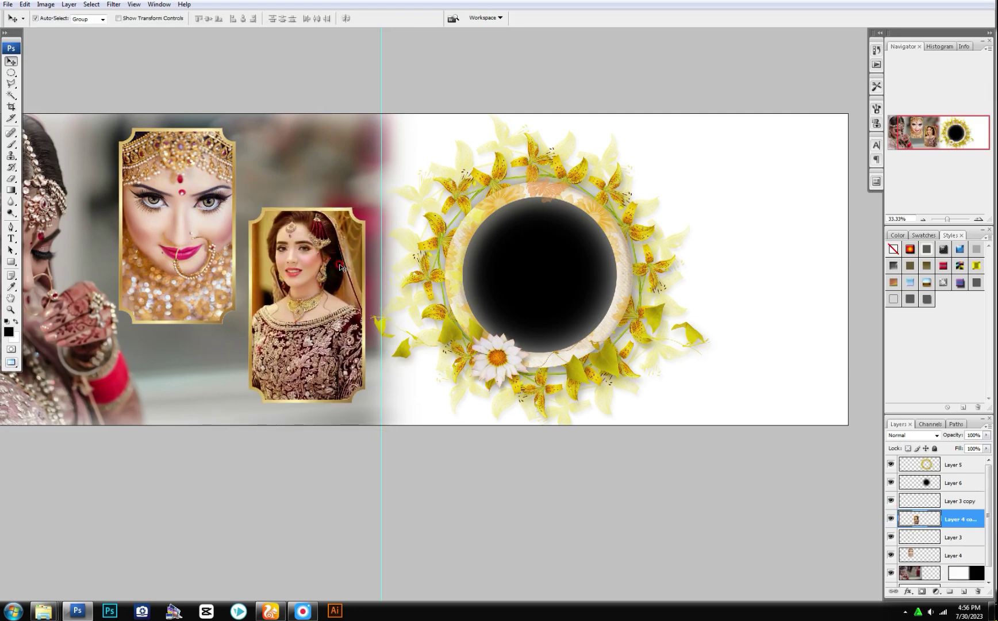
- Apply a drop shadow style to the lower frame, undoing a stray one on the first frame
click(365, 384)
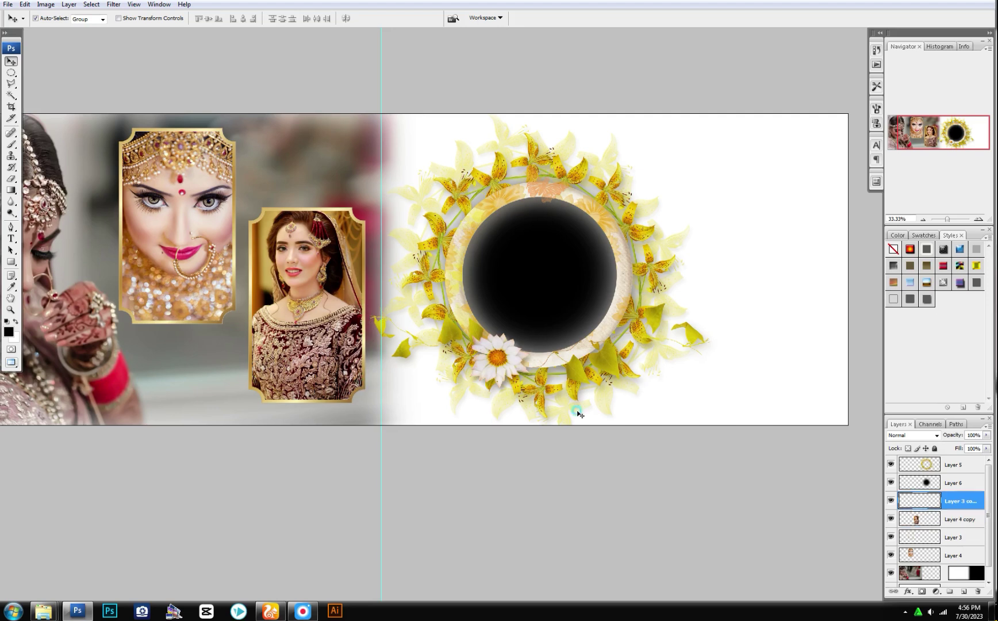
click(924, 301)
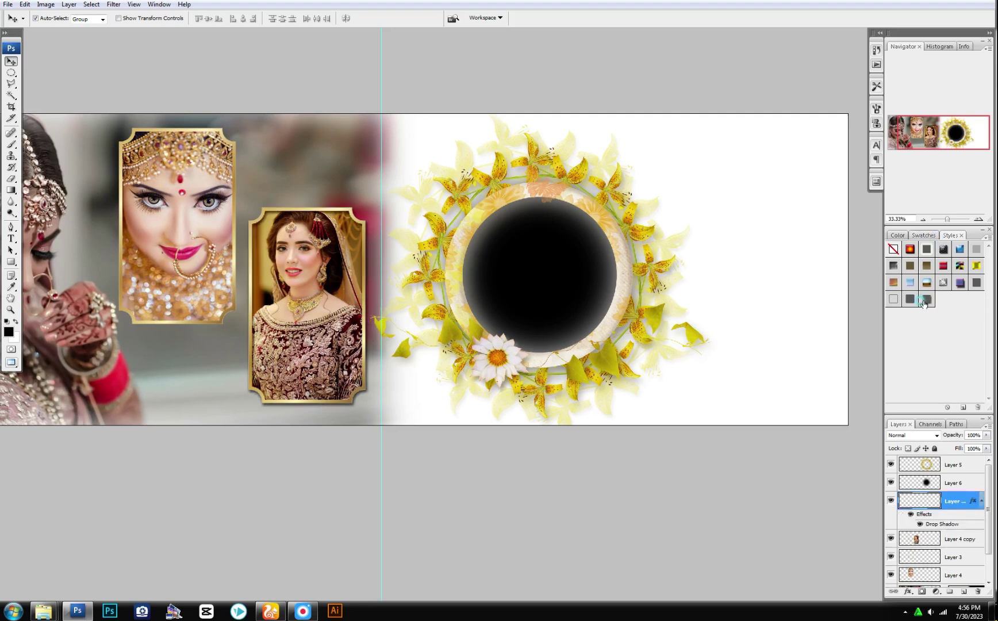
click(232, 145)
click(924, 299)
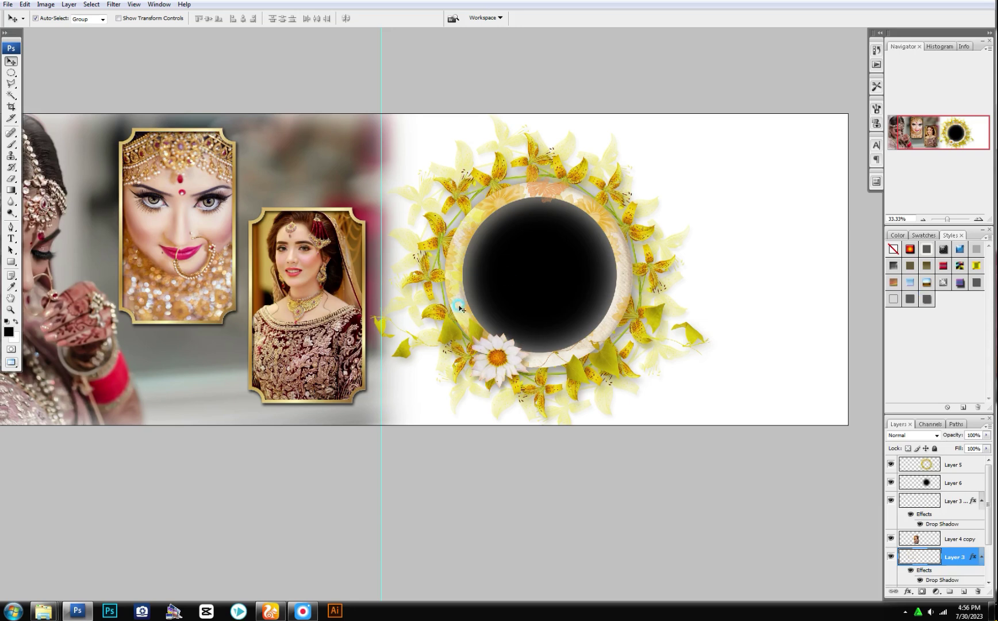
key(ctrl+alt+z)
key(ctrl+alt+z)
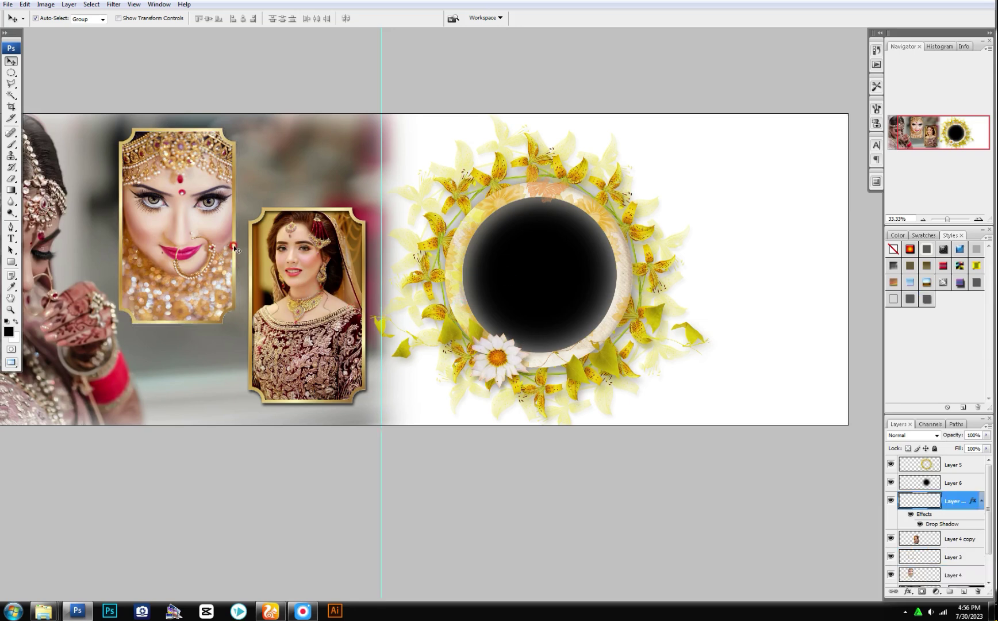
click(236, 249)
- Give the first gold frame a drop shadow with 13 px distance, 7% spread, larger size
click(907, 591)
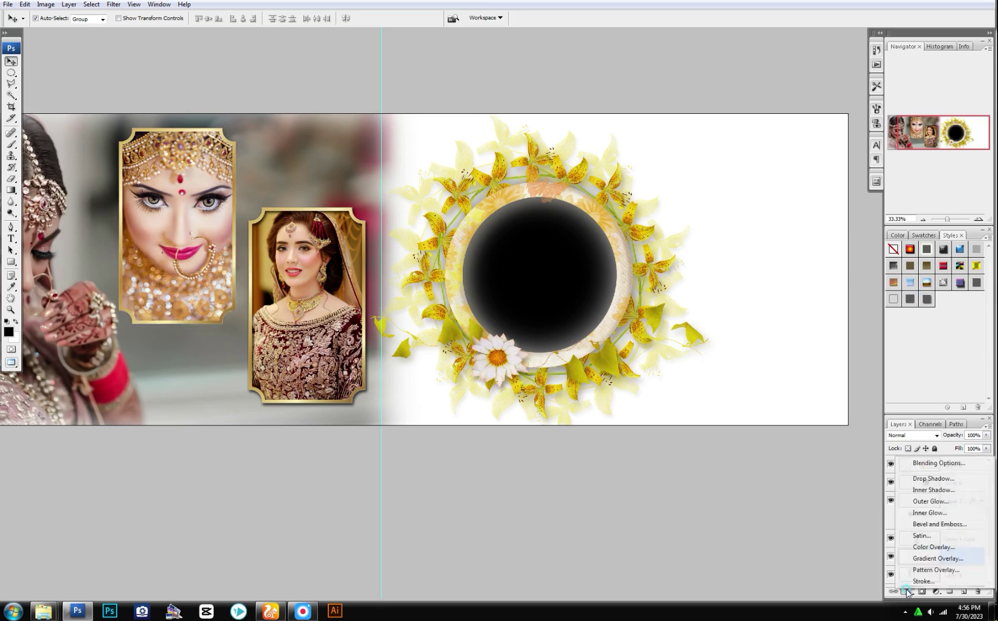
click(923, 480)
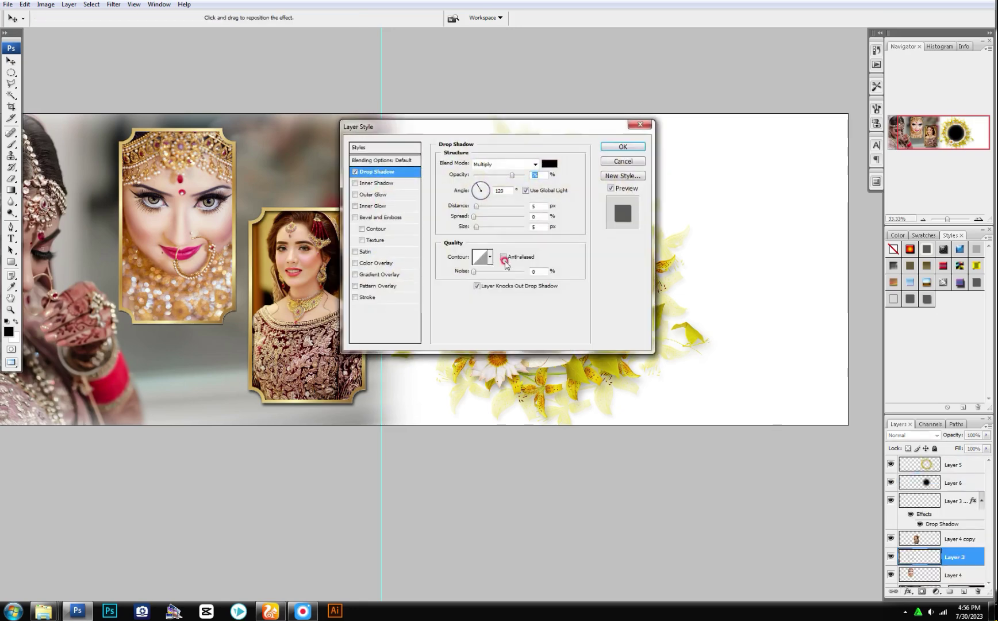
click(480, 206)
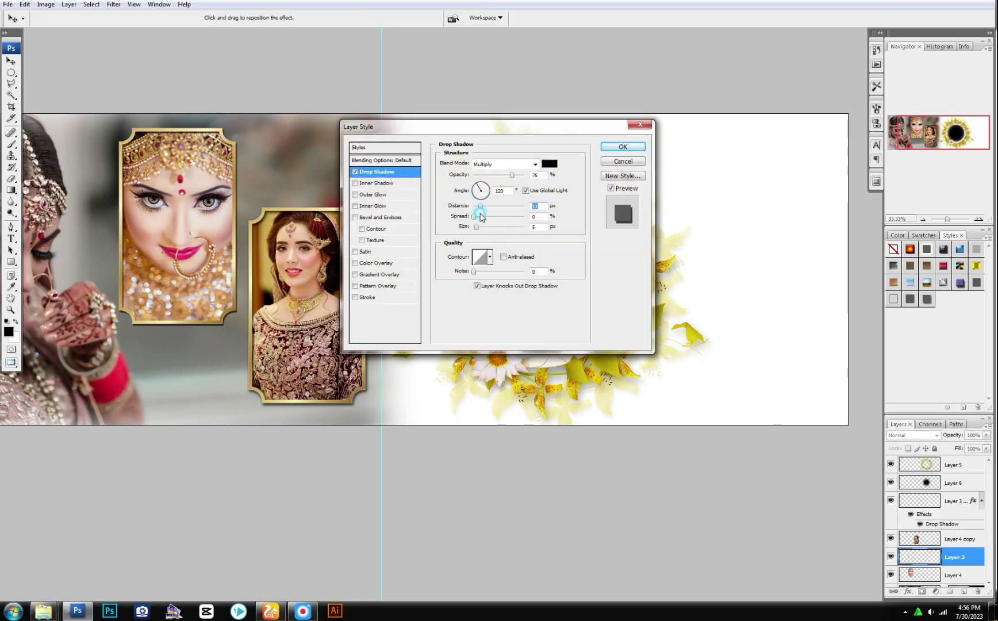
click(476, 216)
click(485, 227)
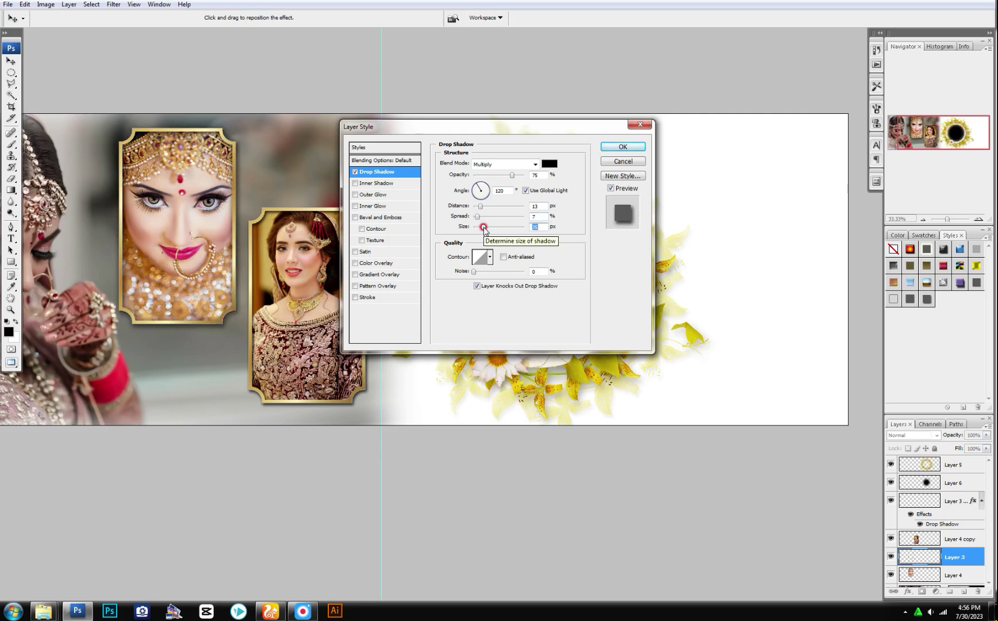
key(Return)
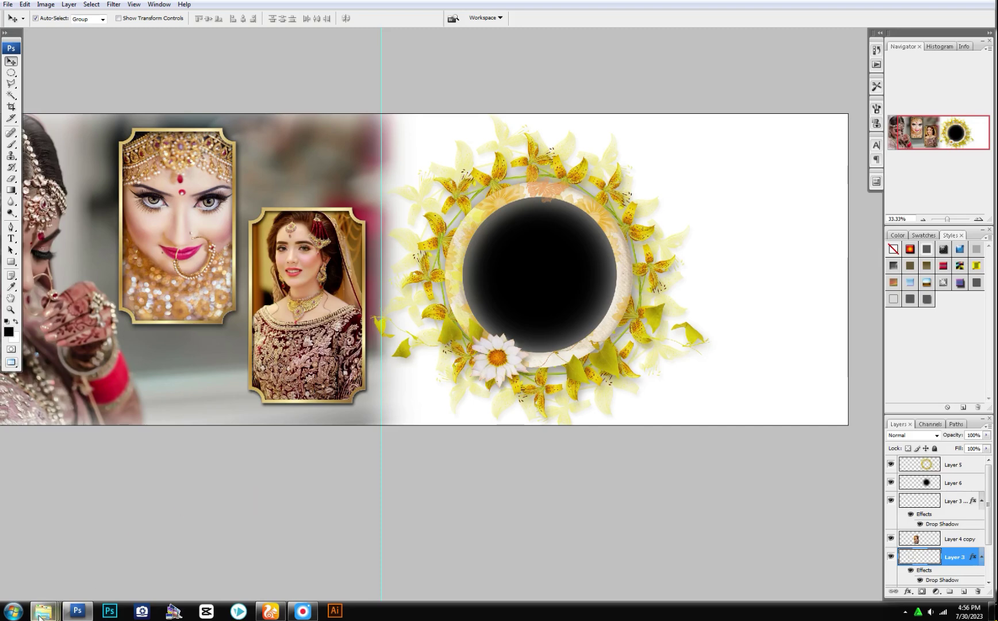
- Pick bride photo A (7) from the bride photos folder
mouse_move(44, 610)
click(630, 552)
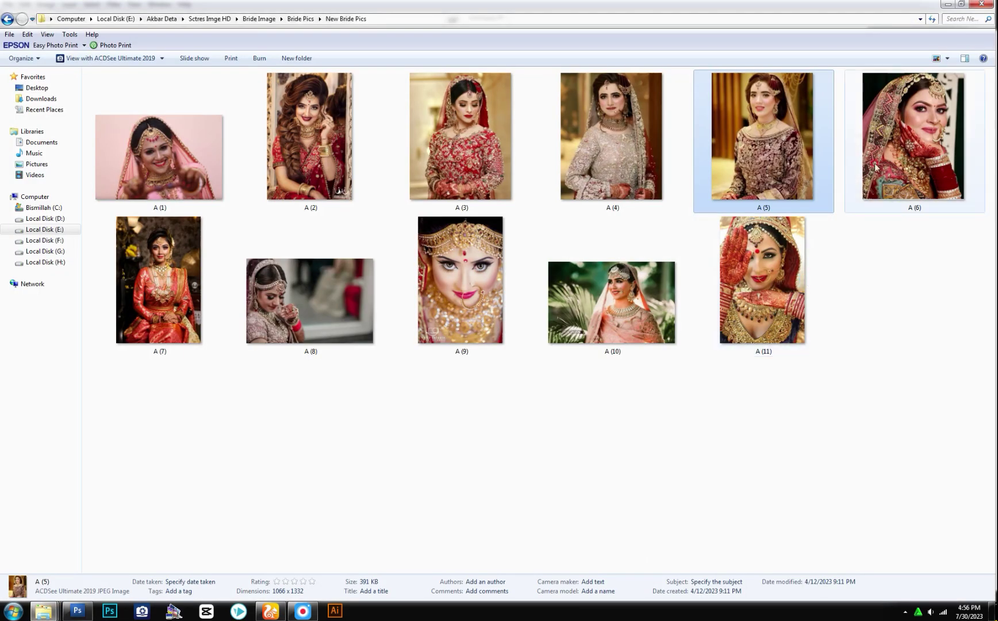
click(162, 276)
click(71, 614)
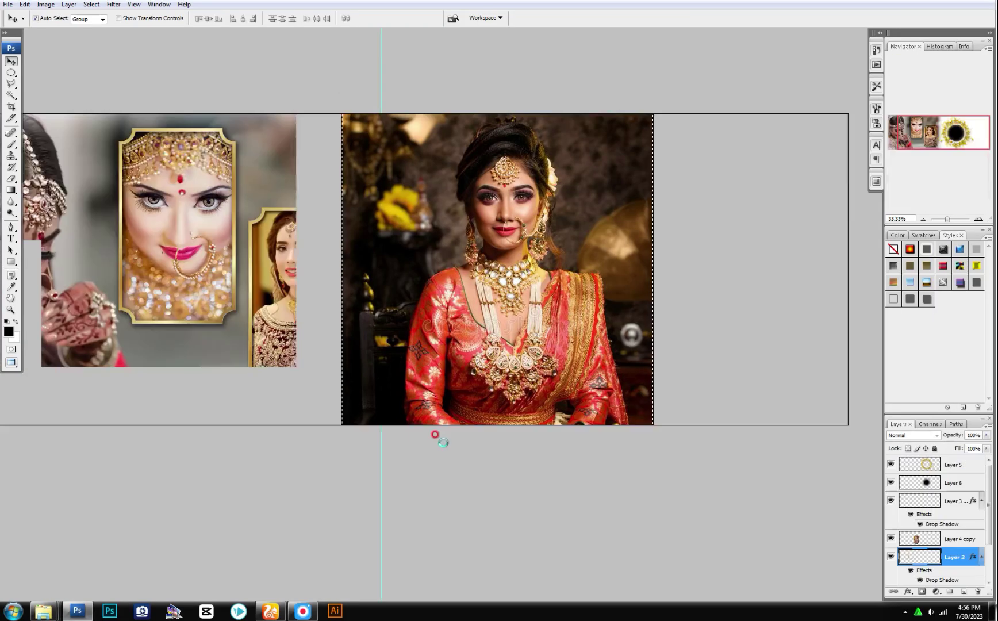
- Drop bride photo A (7) above the black circle, enlarged to about 177% to fill it
drag(362, 518, 578, 319)
click(577, 318)
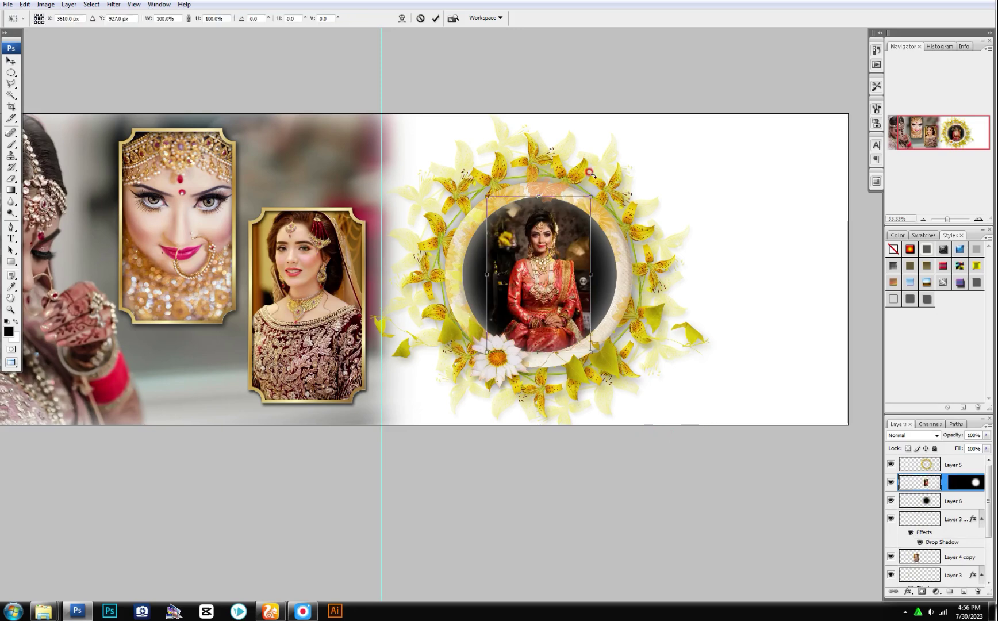
drag(591, 196, 649, 145)
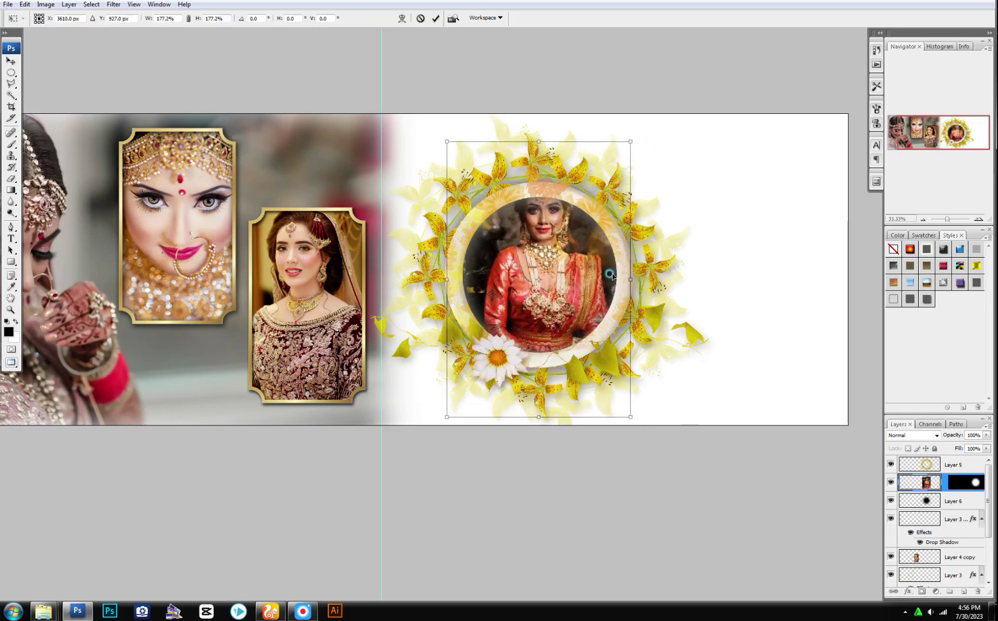
drag(611, 276, 614, 293)
key(Return)
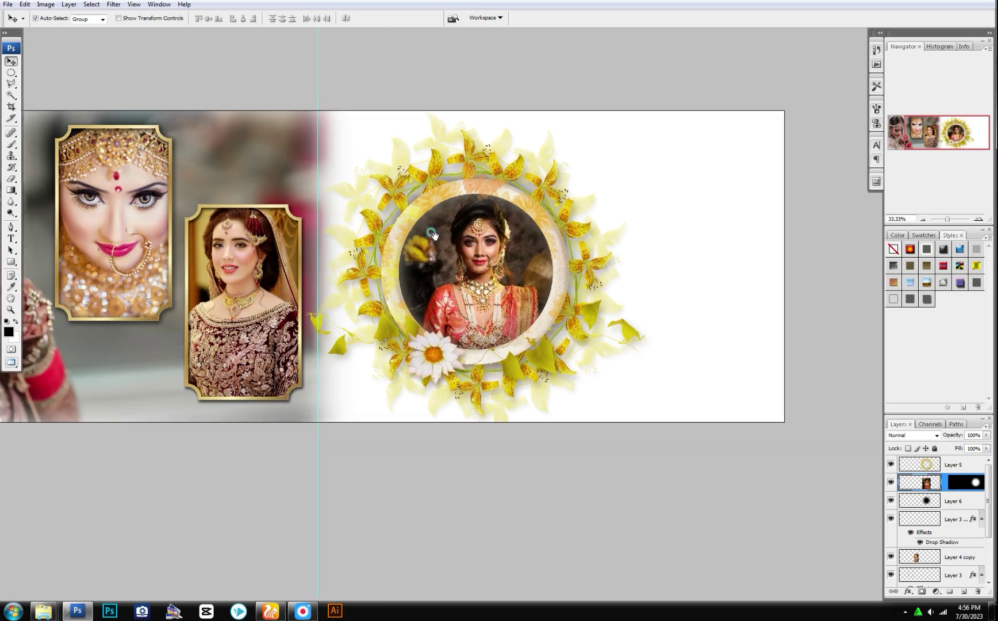
drag(530, 249, 490, 243)
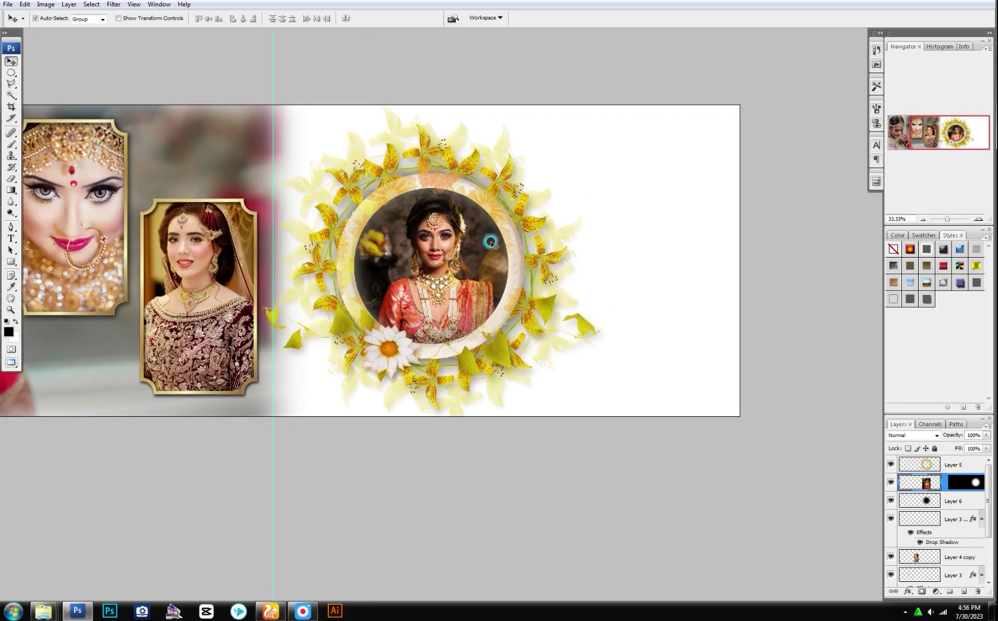
mouse_move(43, 611)
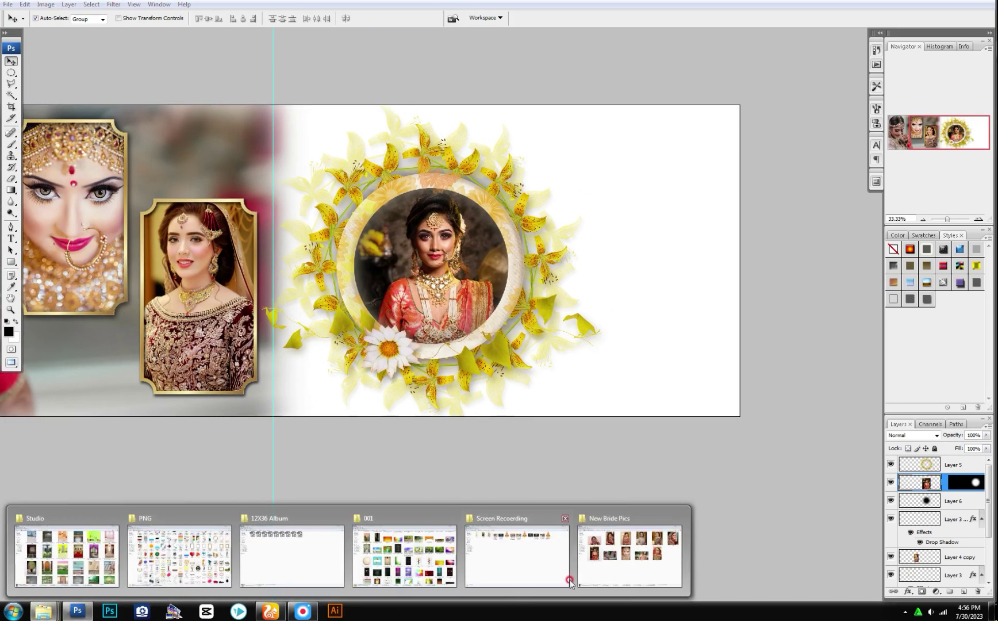
- Bring bride photo A (11) into the album document
click(581, 575)
mouse_move(763, 282)
mouse_down()
mouse_move(77, 611)
mouse_move(769, 349)
mouse_up()
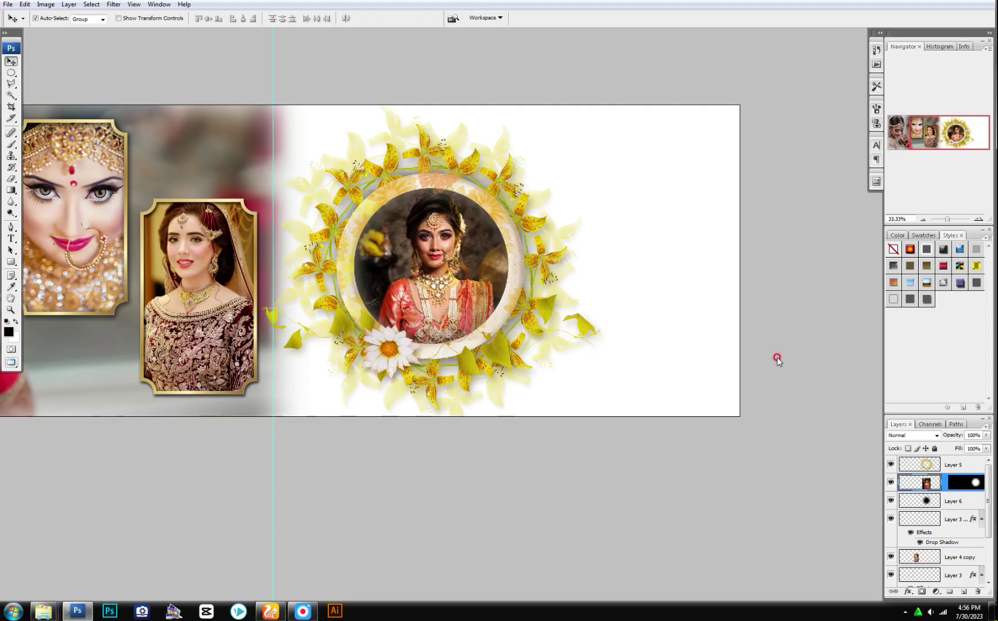
key(ctrl+Tab)
- Make a rounded-corner rectangular selection over the spread's right portion
key(m)
scroll(925, 543, up, 2)
click(919, 579)
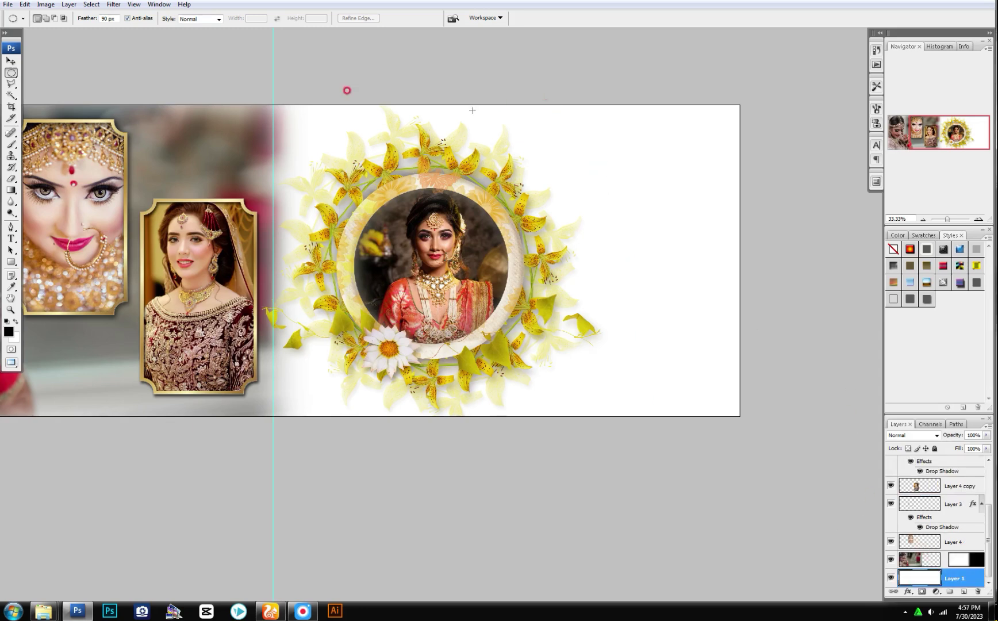
right_click(11, 73)
click(54, 70)
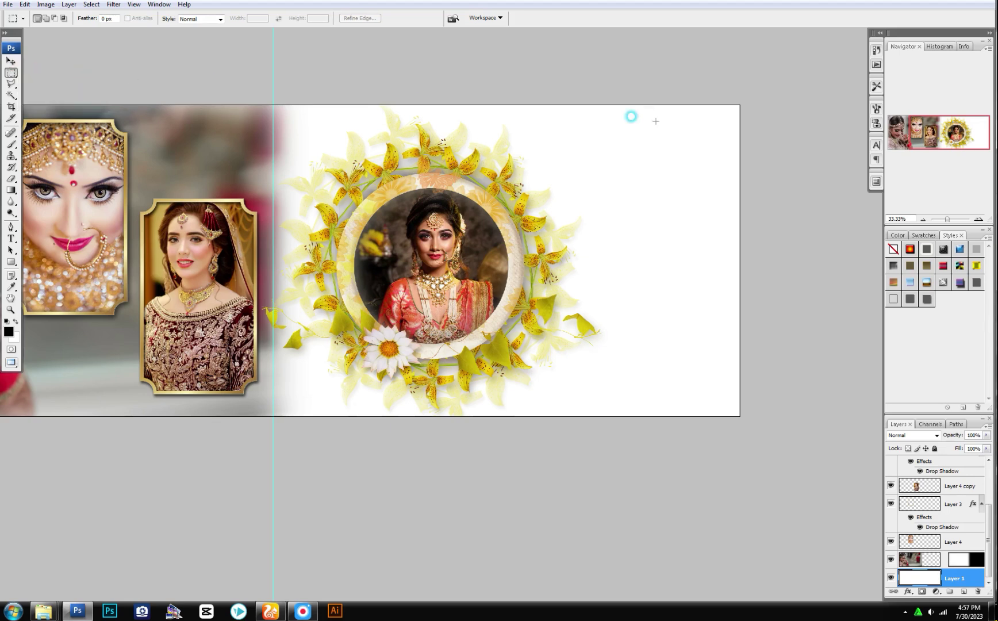
mouse_move(524, 96)
mouse_down()
mouse_move(731, 355)
mouse_move(760, 418)
mouse_up()
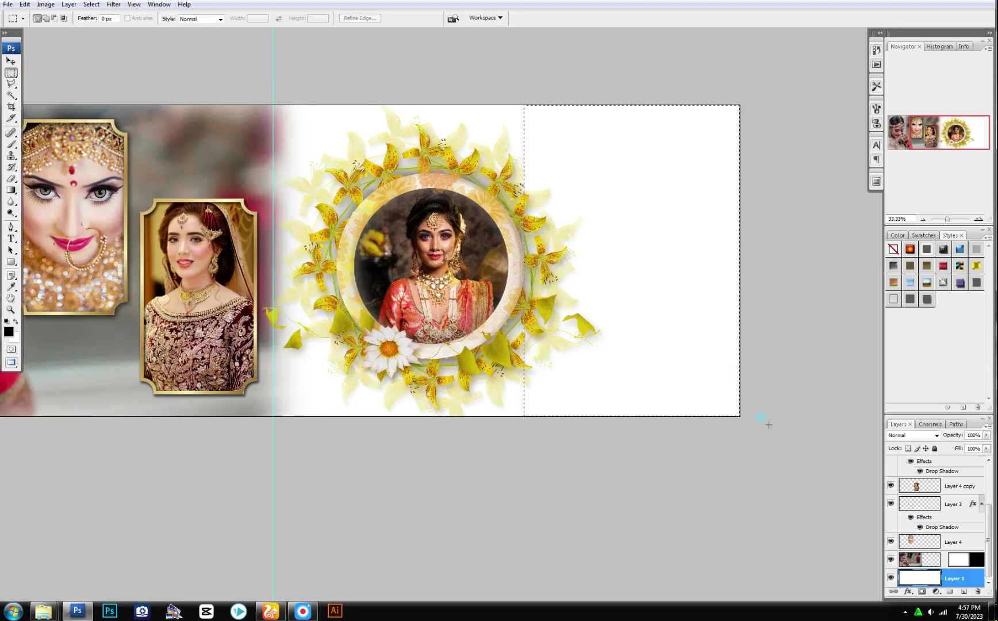
key(alt+s)
key(m)
key(s)
key(Return)
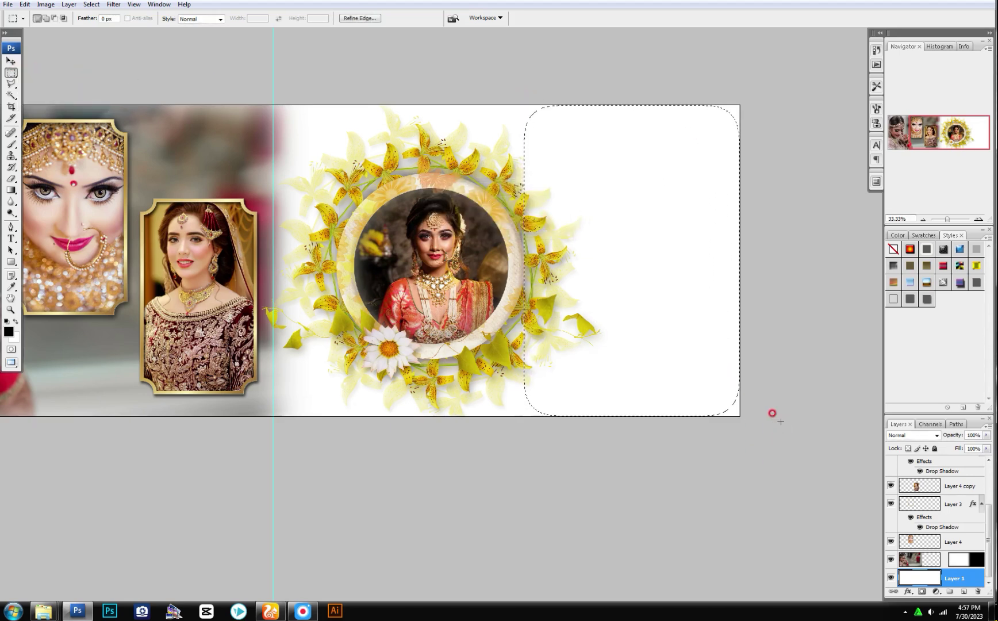
- Paste A (11) into the selection, scaled to about 288.5%, at 50% opacity
key(ctrl+shift+v)
key(ctrl+t)
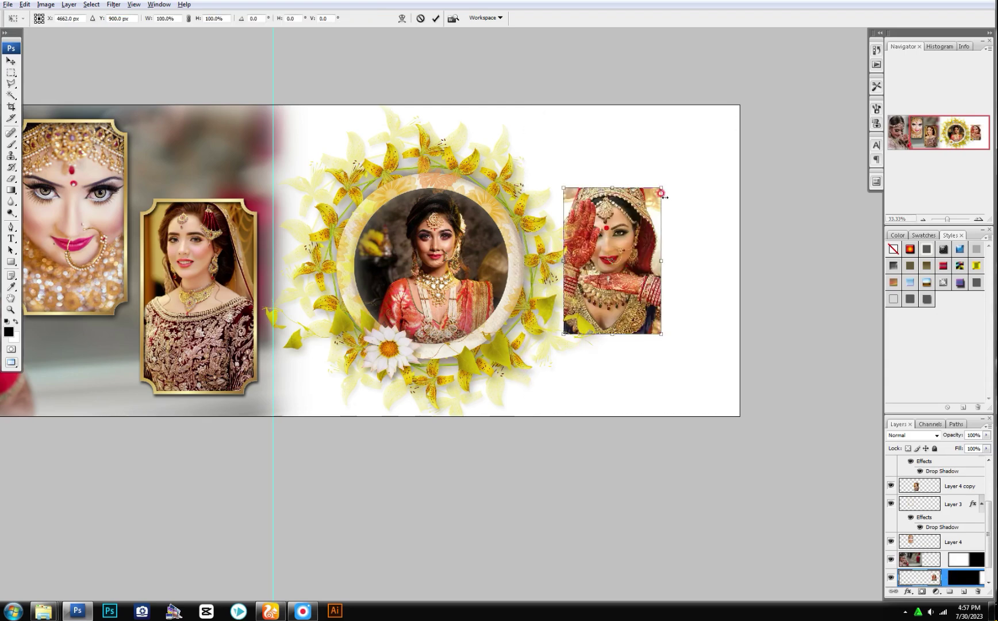
drag(662, 193, 791, 78)
drag(598, 231, 643, 228)
key(Return)
key(5)
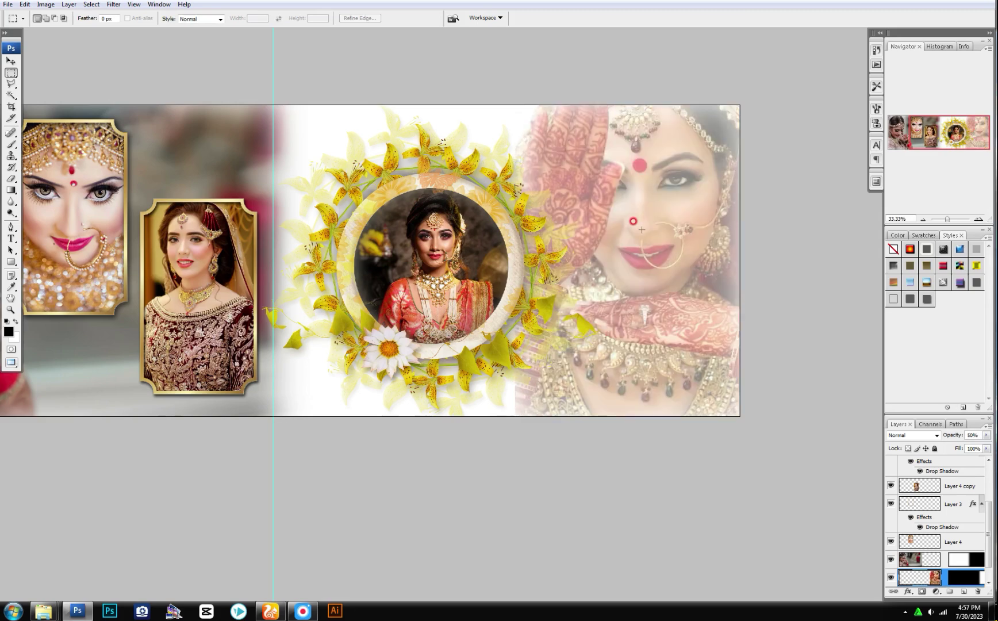
drag(655, 220, 635, 263)
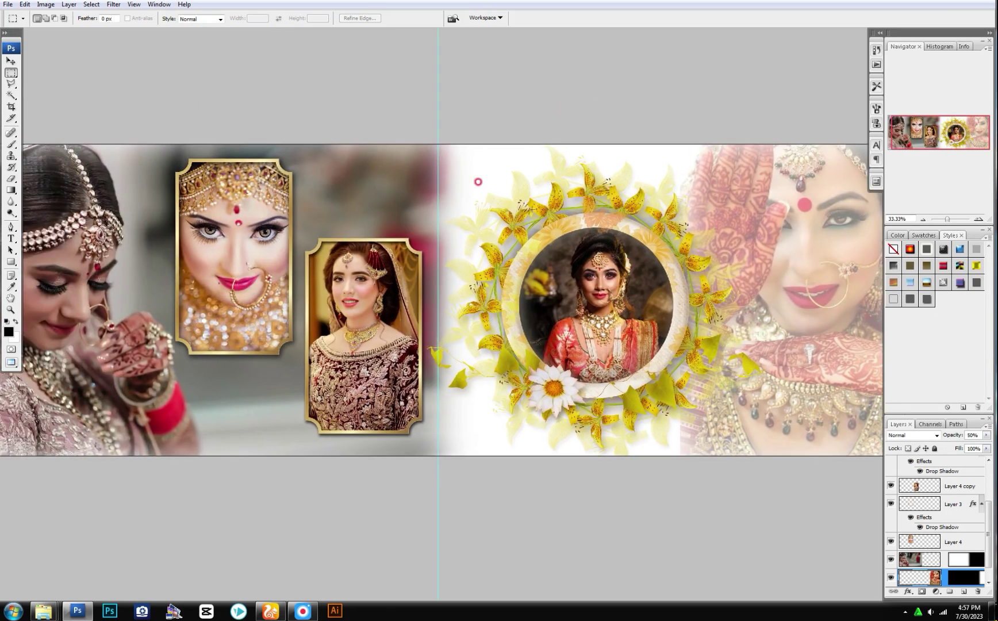
- Browse the PNG folder for the 'LOVE … BECOME' quote image and bring it to Photoshop
key(v)
click(54, 616)
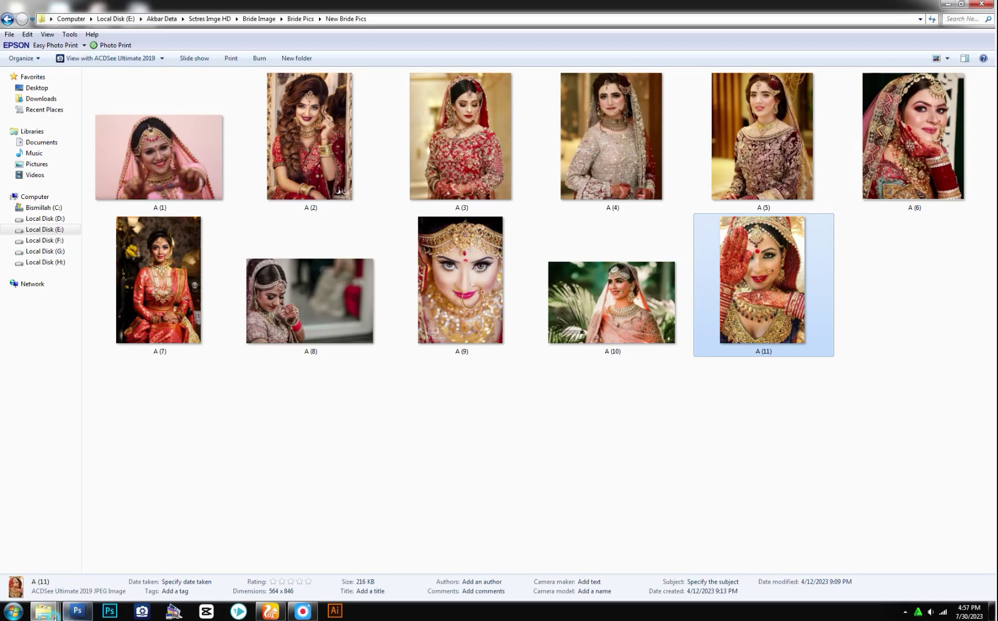
click(51, 616)
click(162, 563)
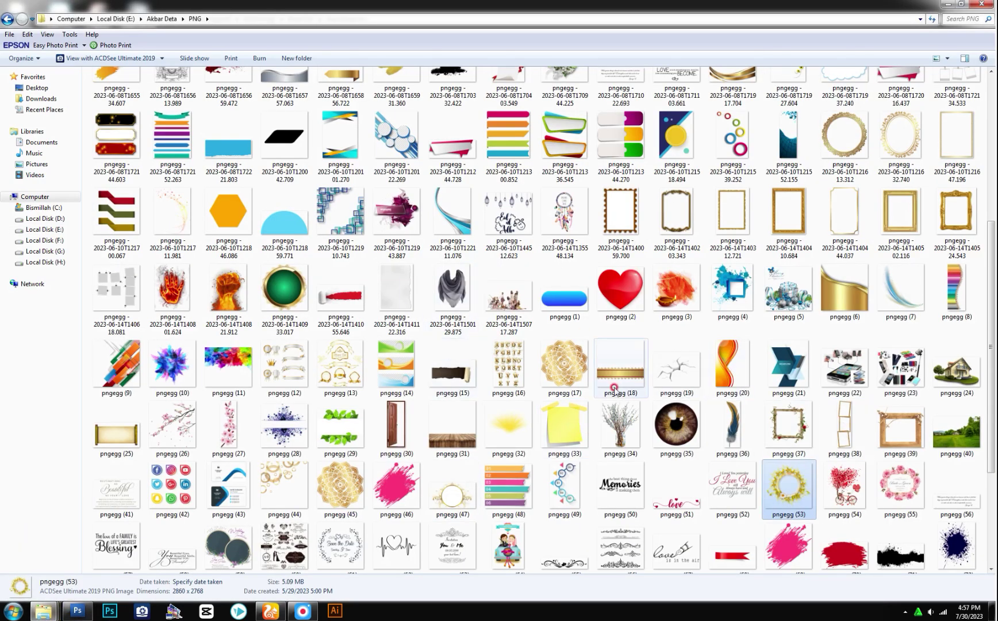
scroll(615, 391, up, 5)
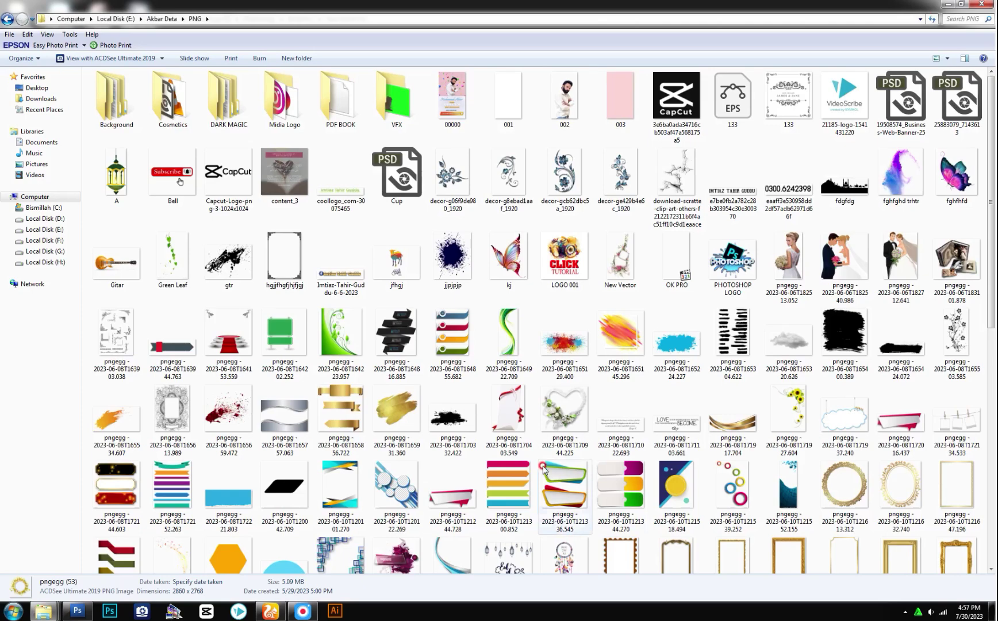
scroll(549, 472, down, 3)
scroll(549, 475, down, 4)
scroll(552, 477, down, 3)
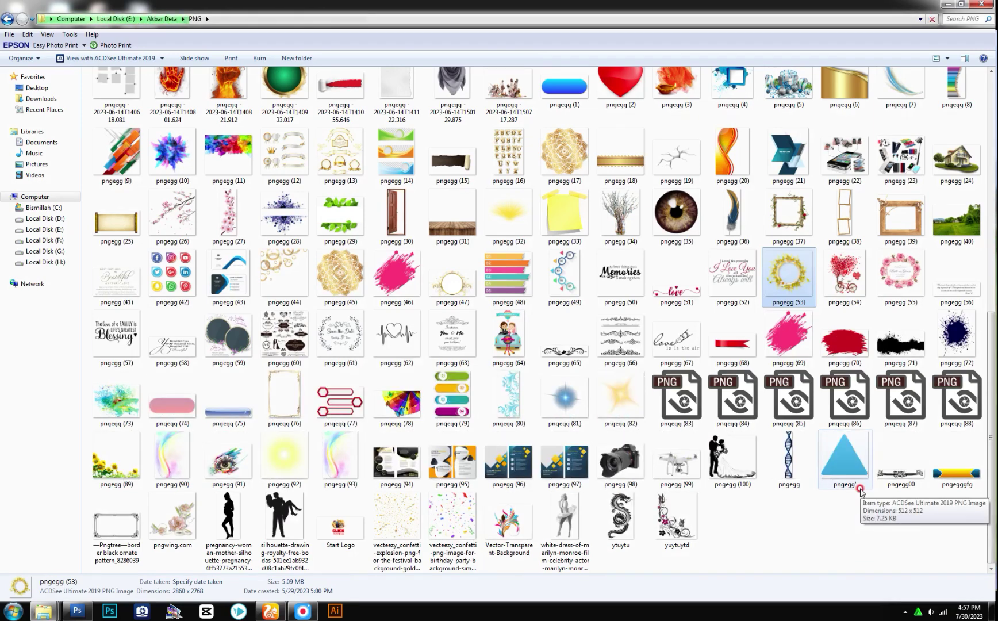
scroll(861, 491, up, 3)
scroll(860, 491, up, 4)
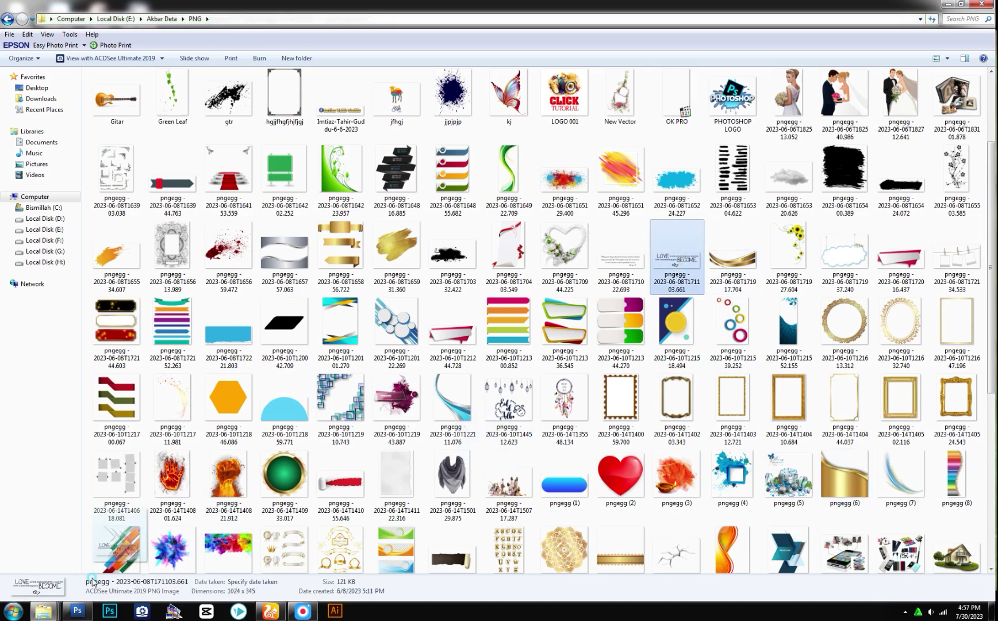
click(77, 611)
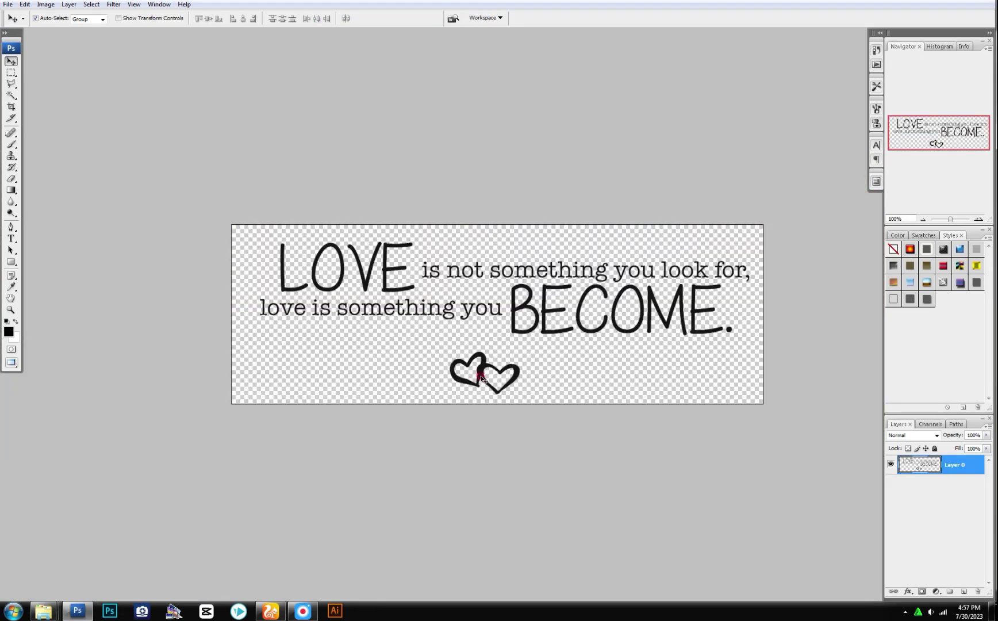
- Paste the LOVE quote onto the lower-left of the spread, above the photo layers
key(ctrl+Tab)
key(ctrl+v)
key(ctrl+t)
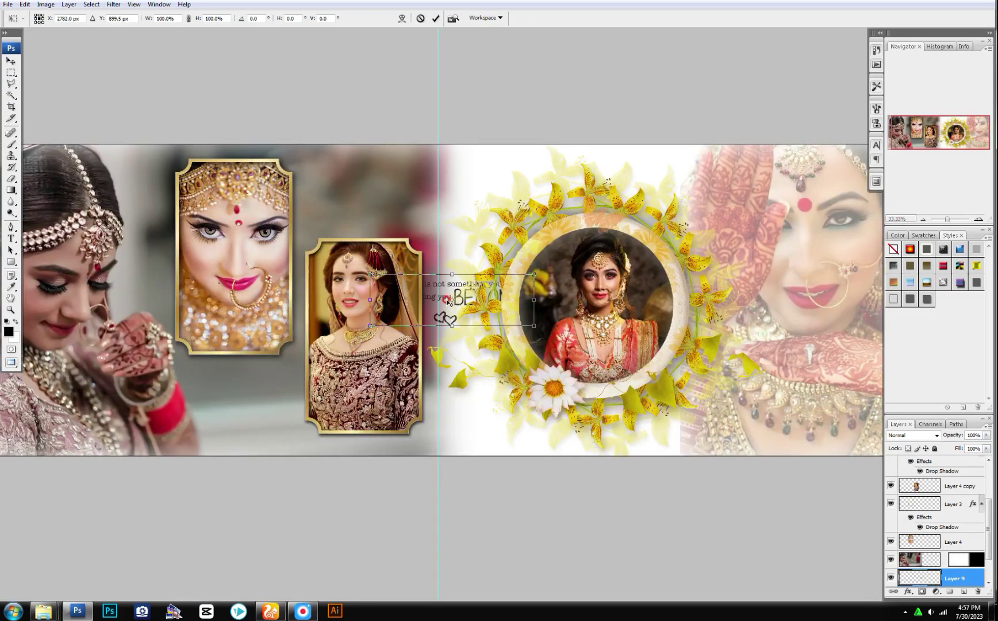
drag(447, 302, 228, 420)
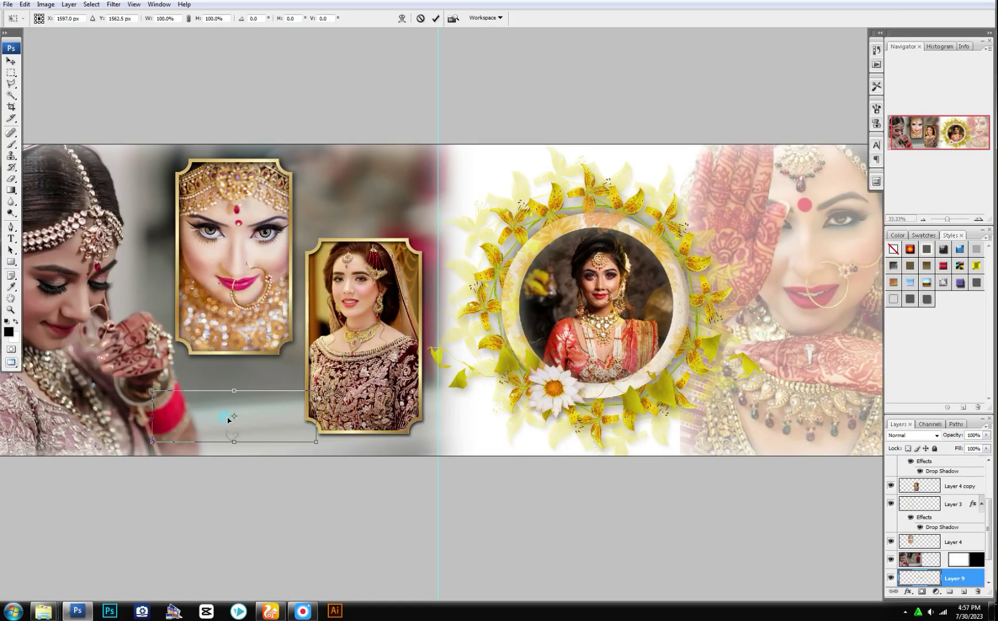
key(Return)
key(ctrl+bracketright)
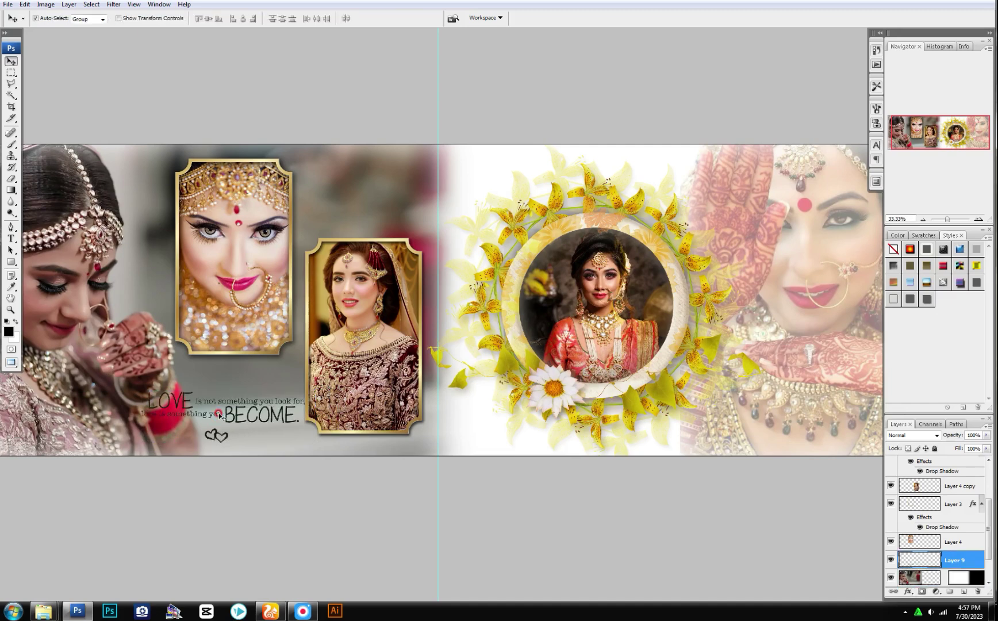
key(ctrl+bracketright)
key(ctrl+bracketright)
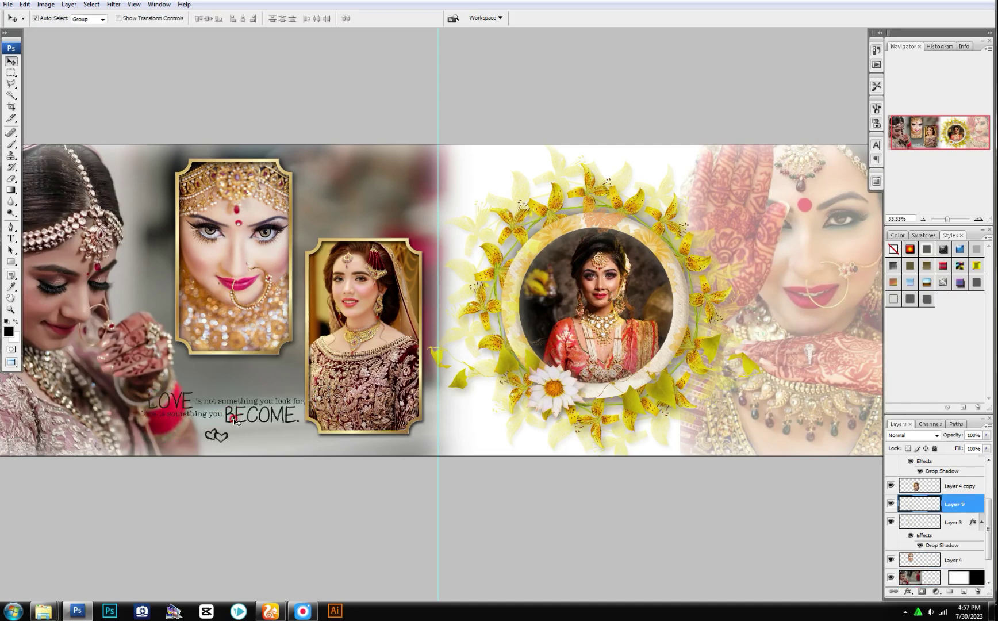
drag(236, 423, 228, 424)
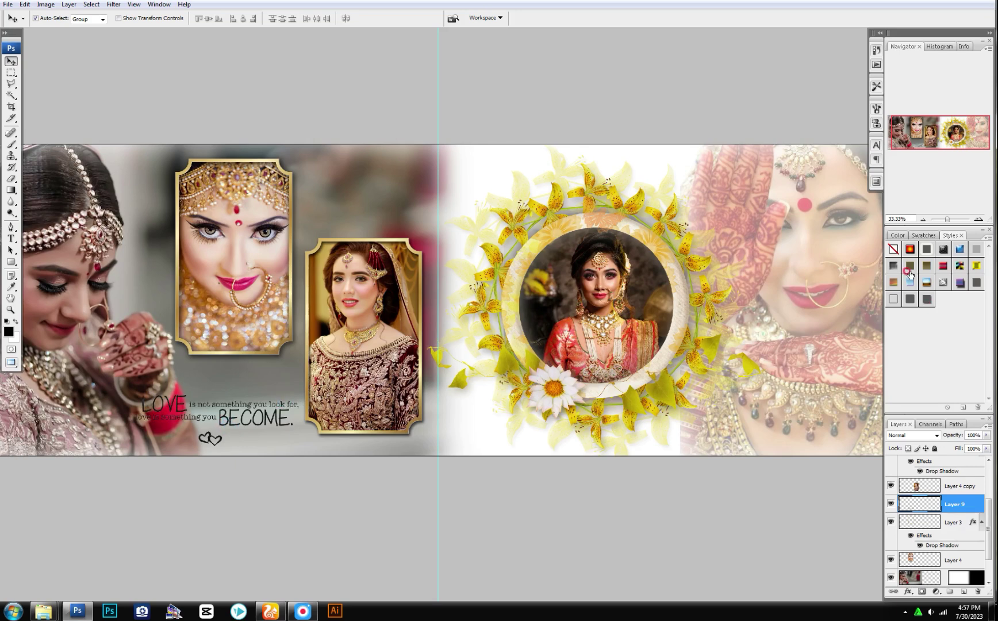
- Give the quote a white Color Overlay and a Drop Shadow
click(904, 593)
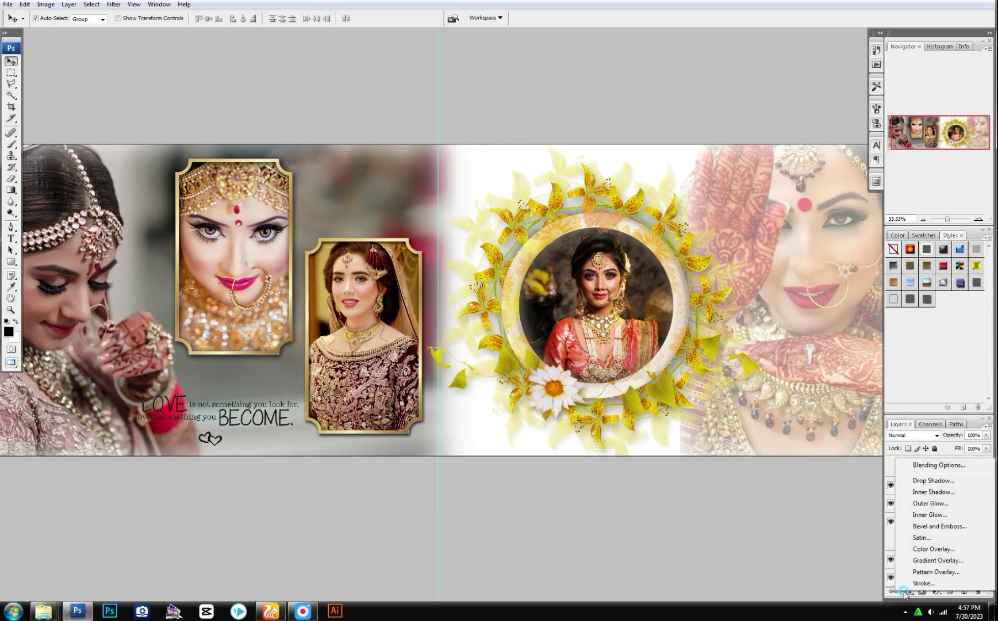
click(922, 550)
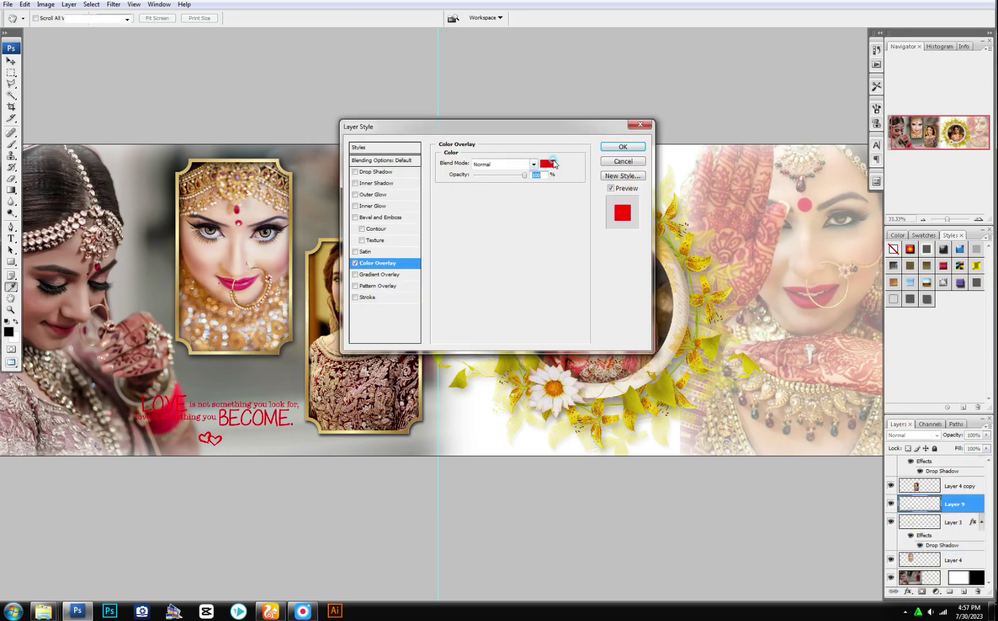
click(547, 164)
click(374, 254)
key(Return)
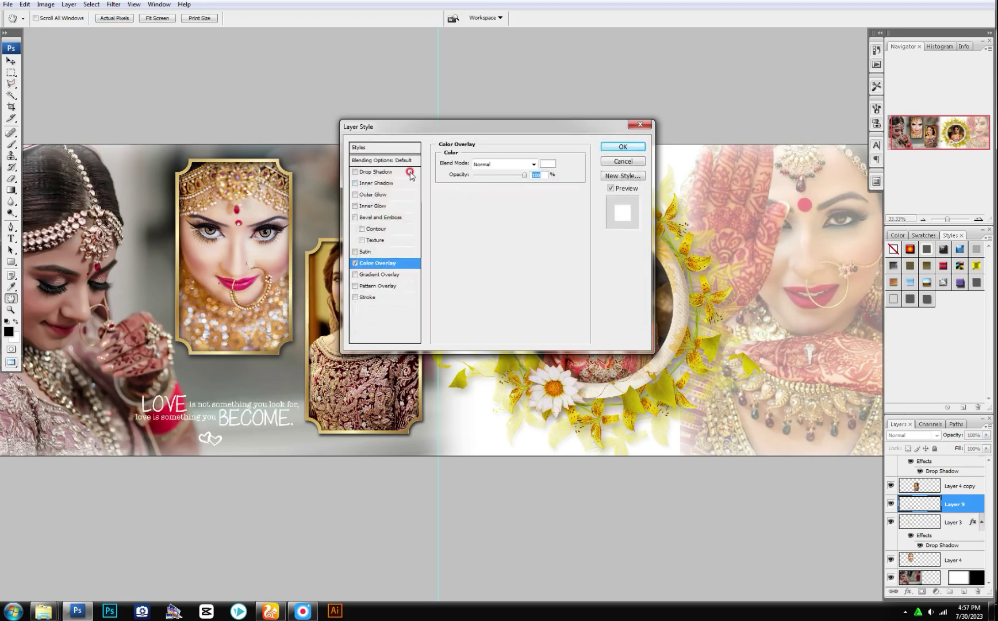
click(404, 174)
key(Return)
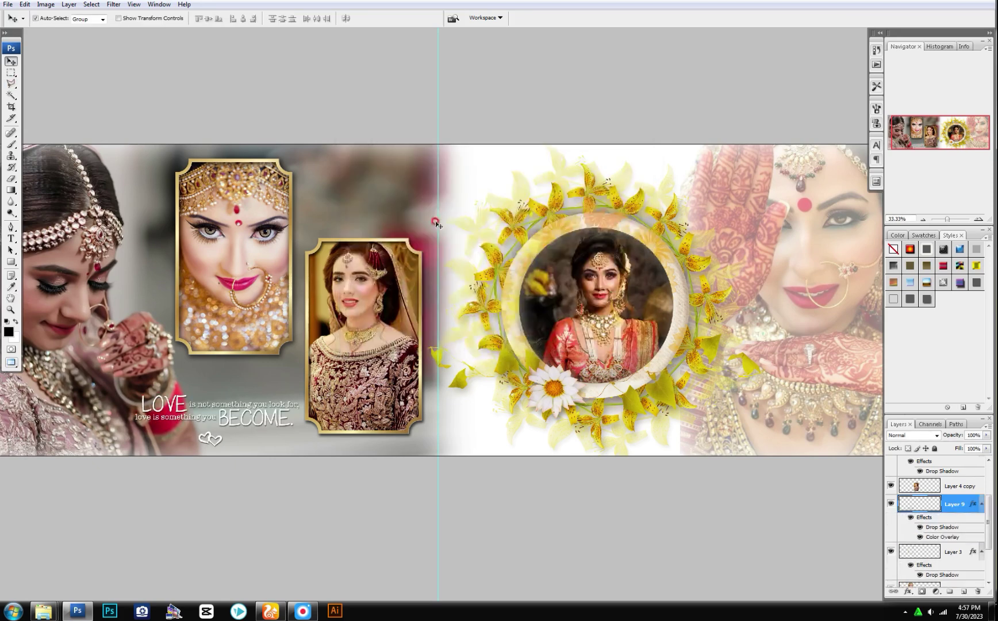
scroll(469, 273, right, 3)
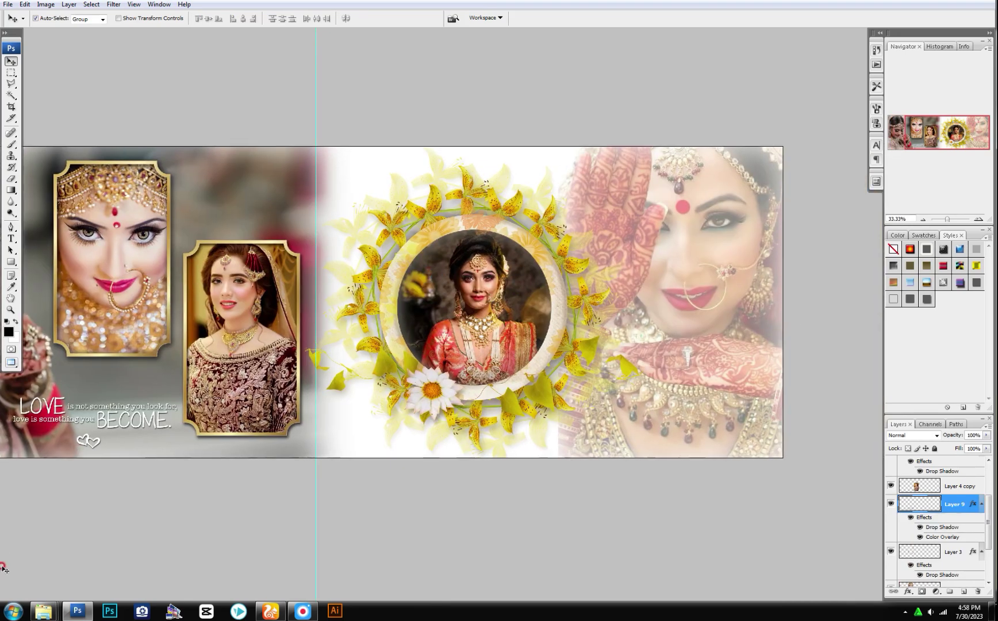
- Bring the sunflower PNG from the clip-art folder into Photoshop
click(45, 612)
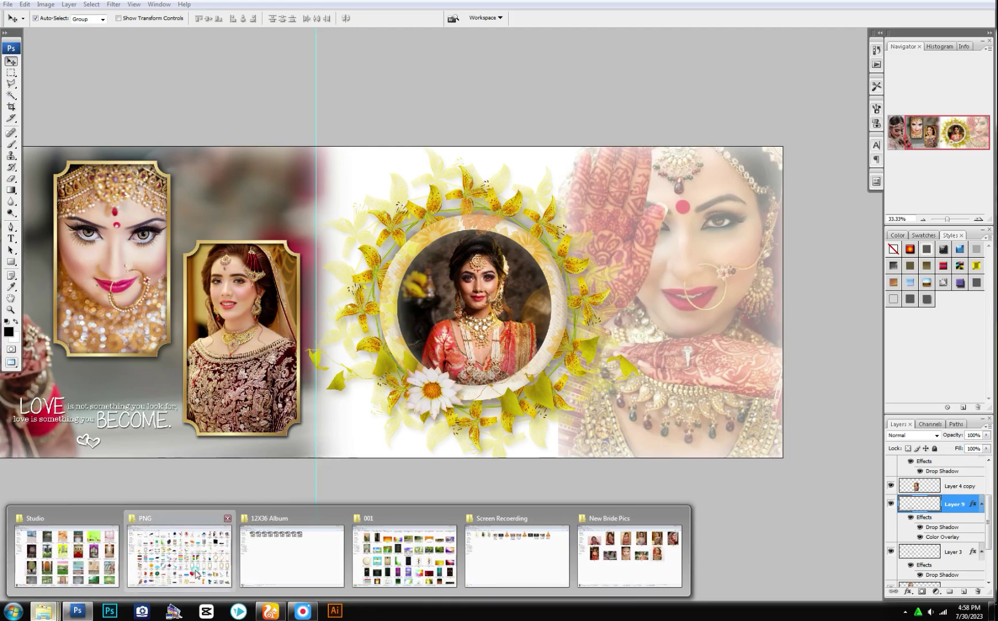
click(179, 554)
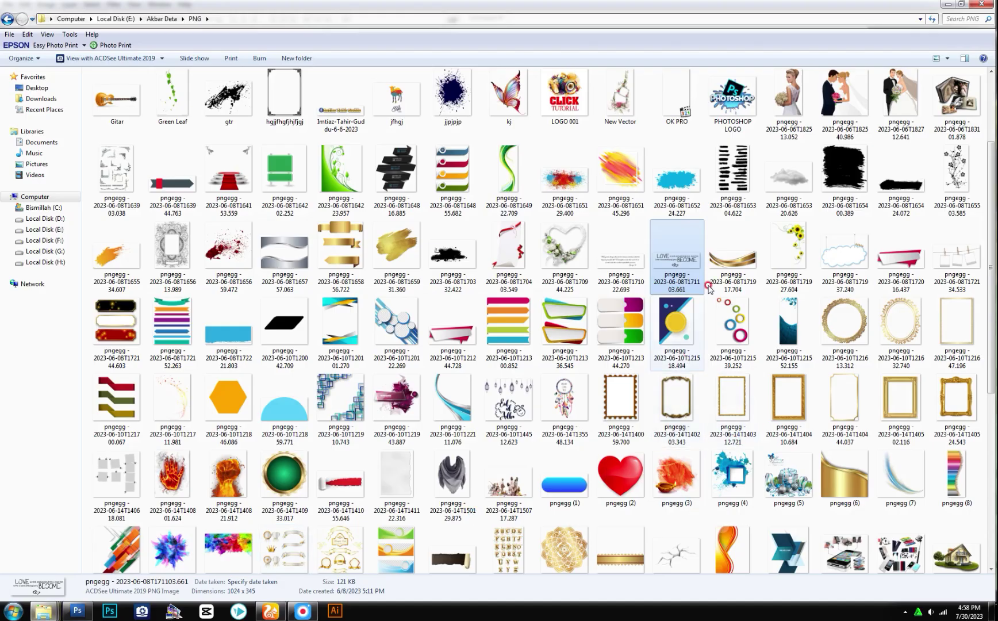
mouse_move(789, 247)
mouse_down()
mouse_move(85, 614)
mouse_move(598, 316)
mouse_up()
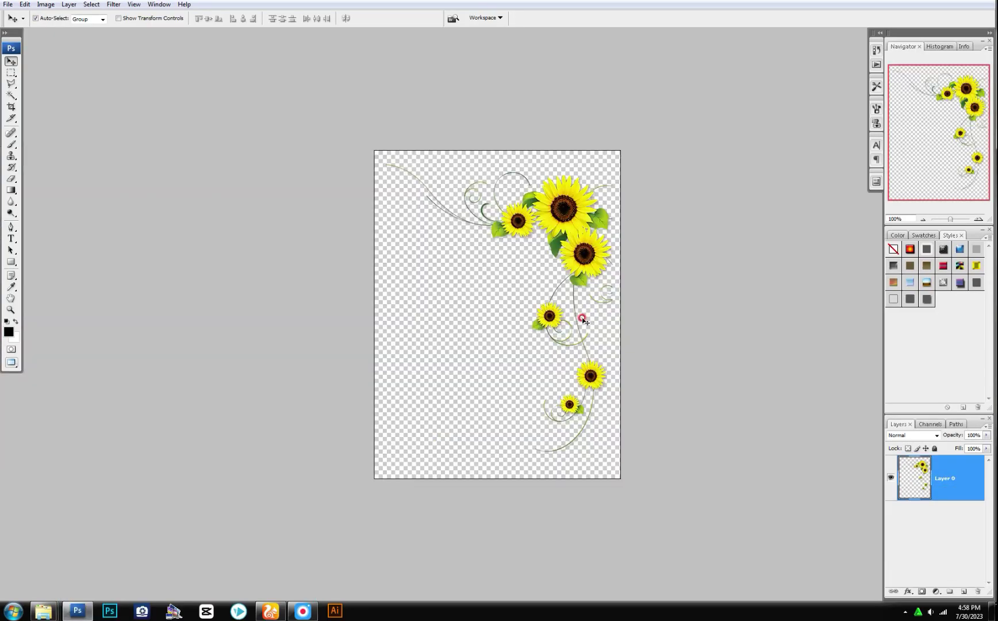
- Place the sunflower cluster on the second photo's top-right frame corner
mouse_move(572, 247)
mouse_down()
mouse_move(427, 254)
mouse_move(298, 239)
mouse_up()
key(ctrl+t)
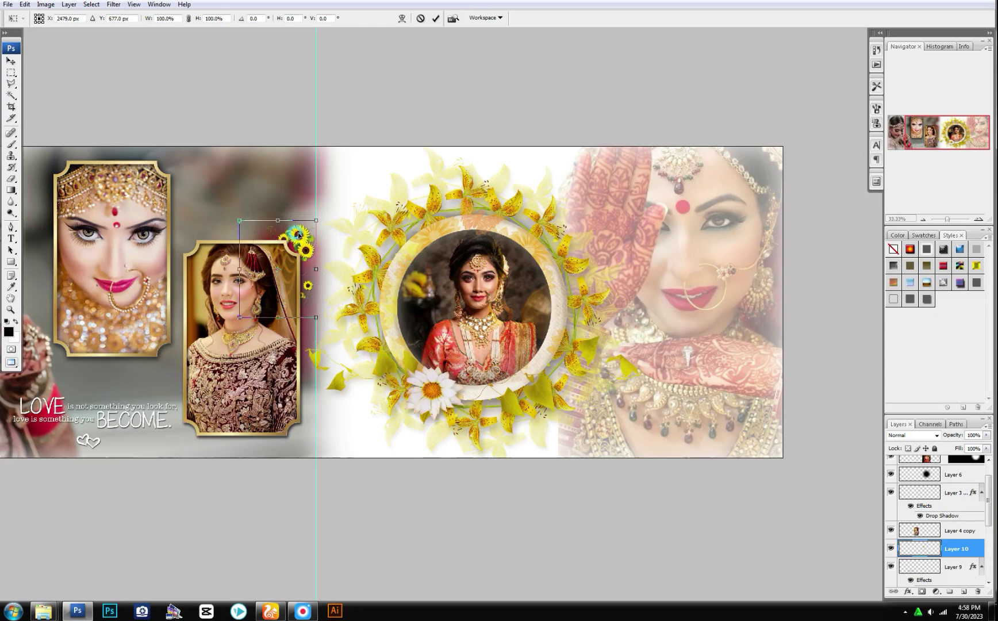
key(Return)
key(ctrl+bracketright)
key(ctrl+bracketright)
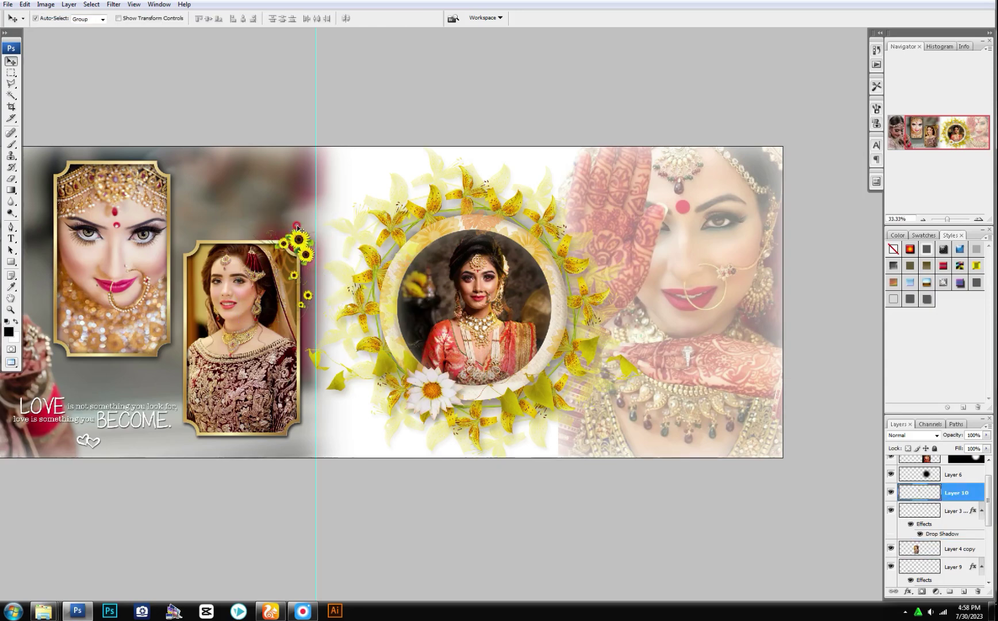
drag(300, 251, 200, 394)
- Add a vertically and horizontally flipped sunflower copy at the second photo's lower-left corner
key(ctrl+t)
right_click(215, 458)
click(242, 532)
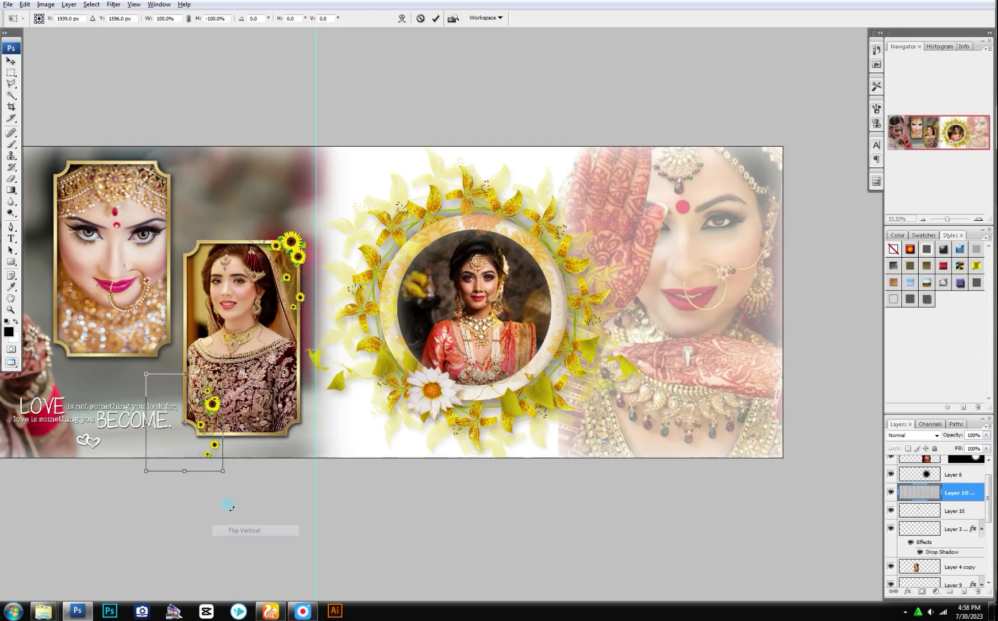
right_click(205, 429)
click(241, 563)
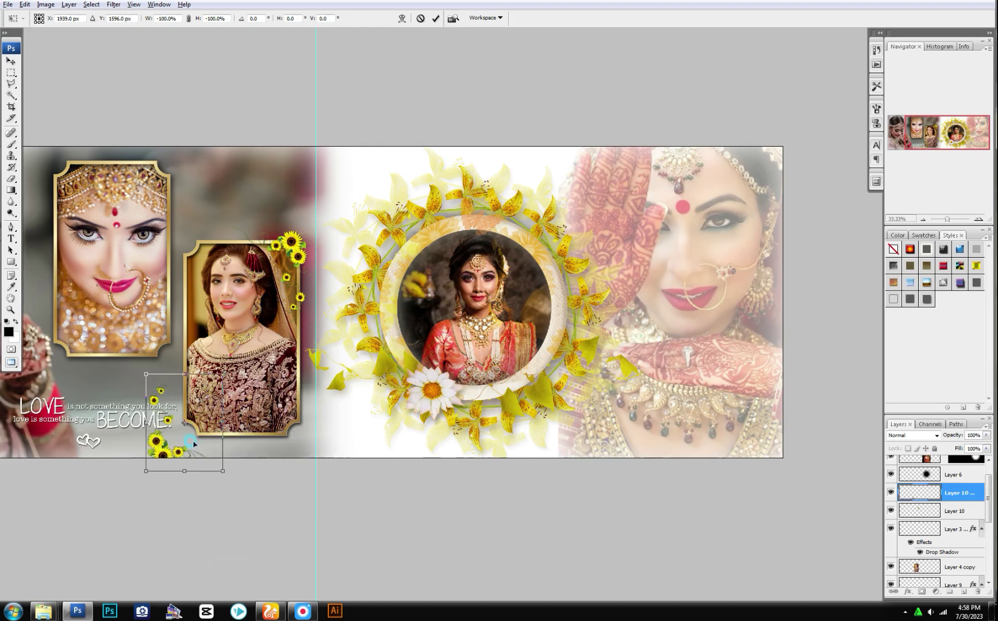
drag(165, 450, 190, 426)
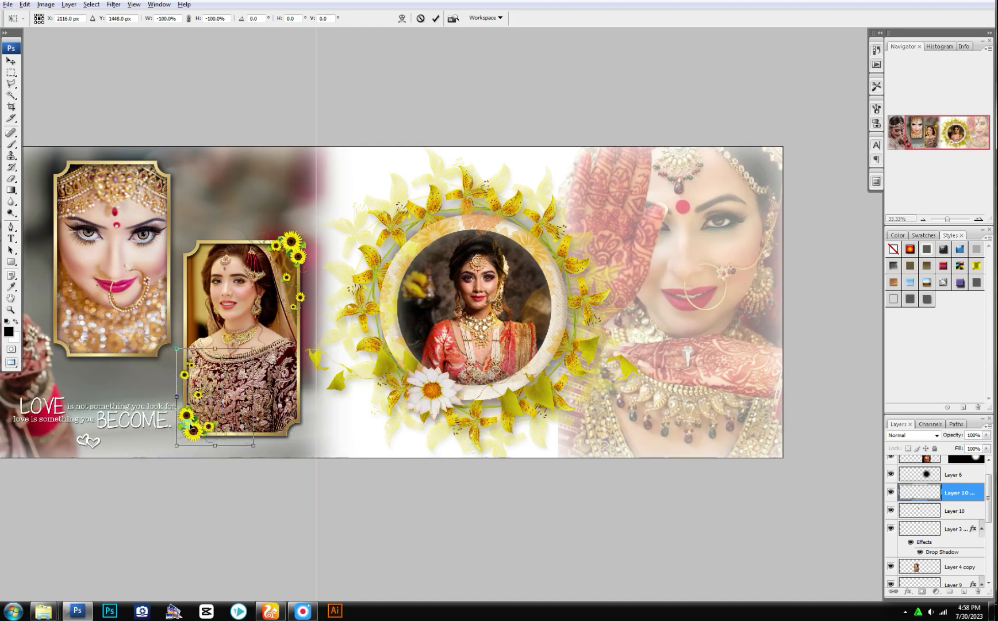
key(Return)
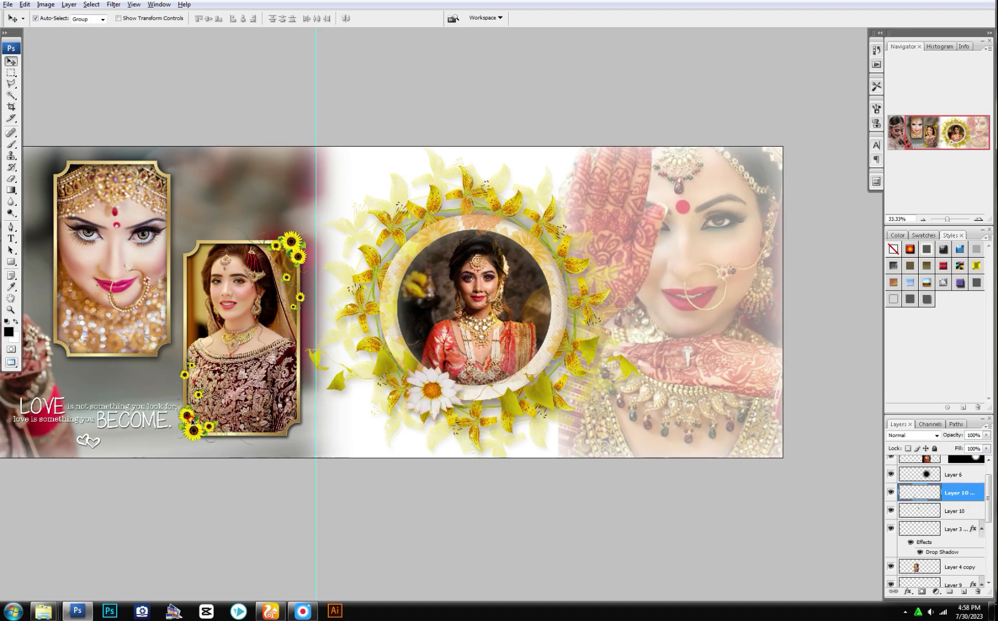
- Copy sunflowers to the first photo's left edge and top-right corner
alt+drag(190, 418, 58, 341)
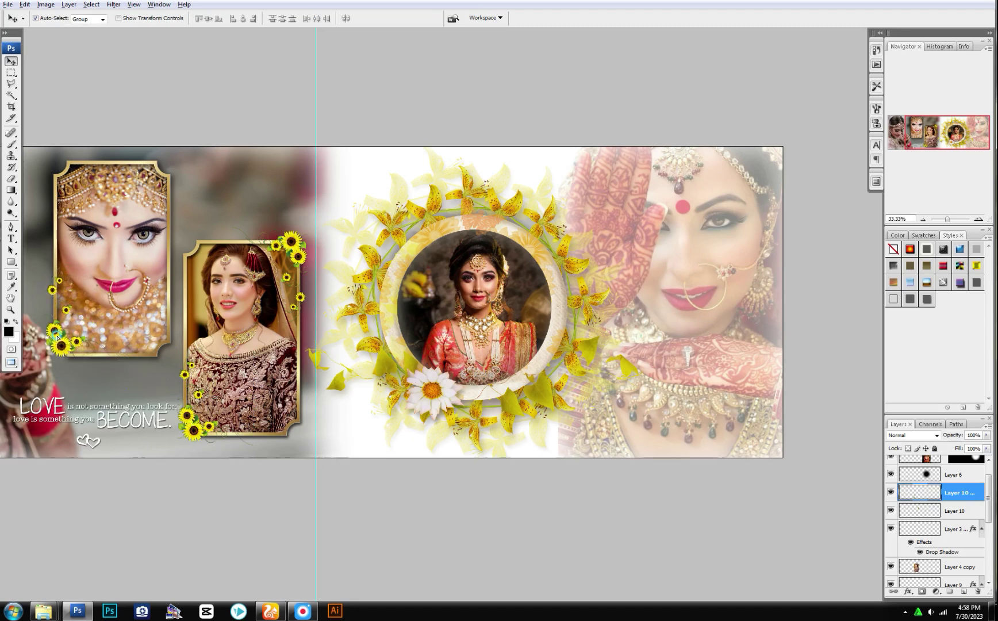
click(119, 357)
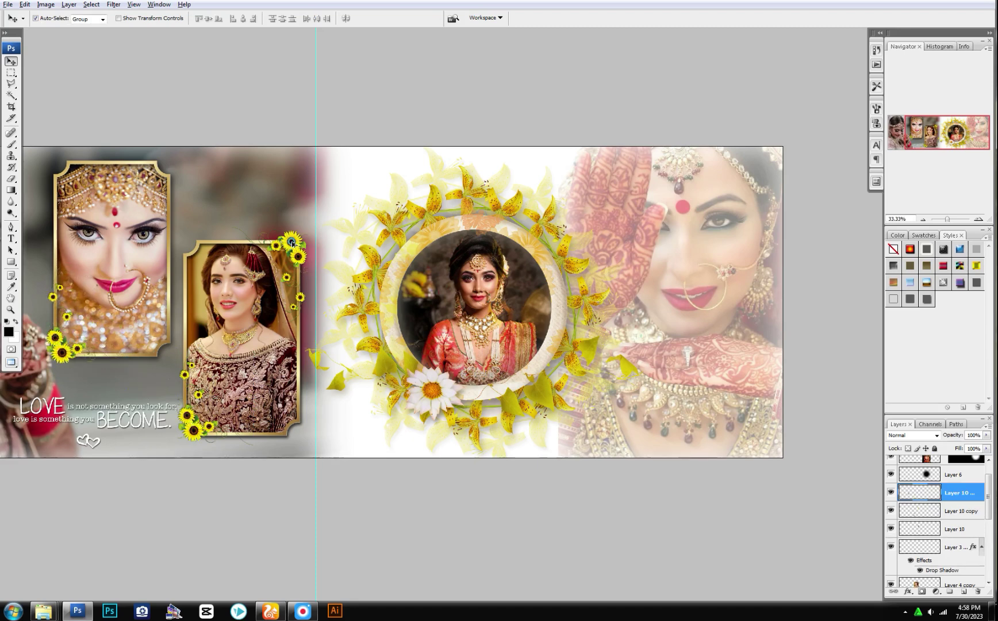
alt+drag(292, 243, 158, 168)
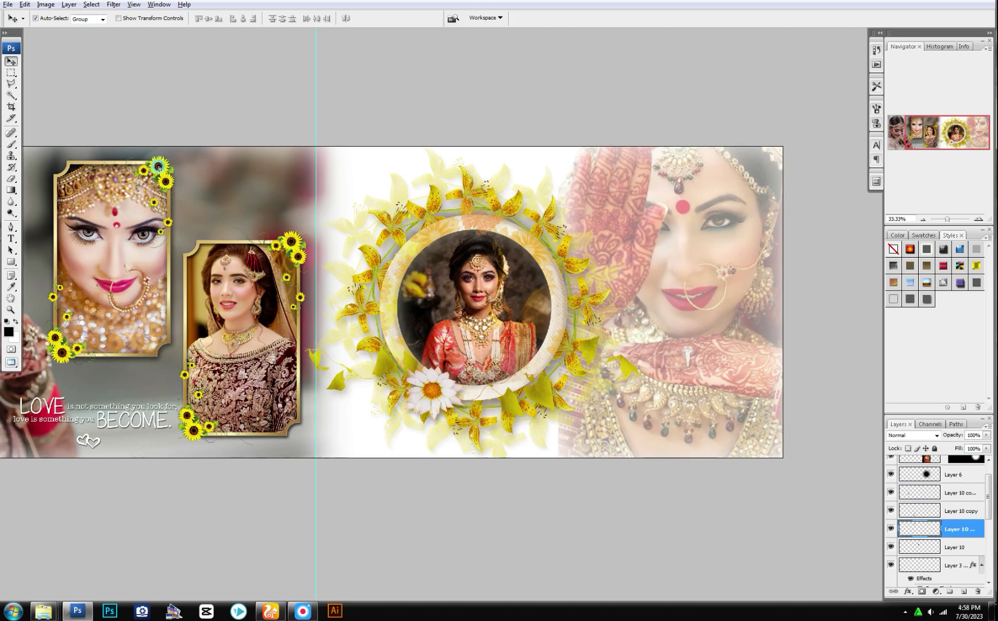
drag(235, 339, 339, 362)
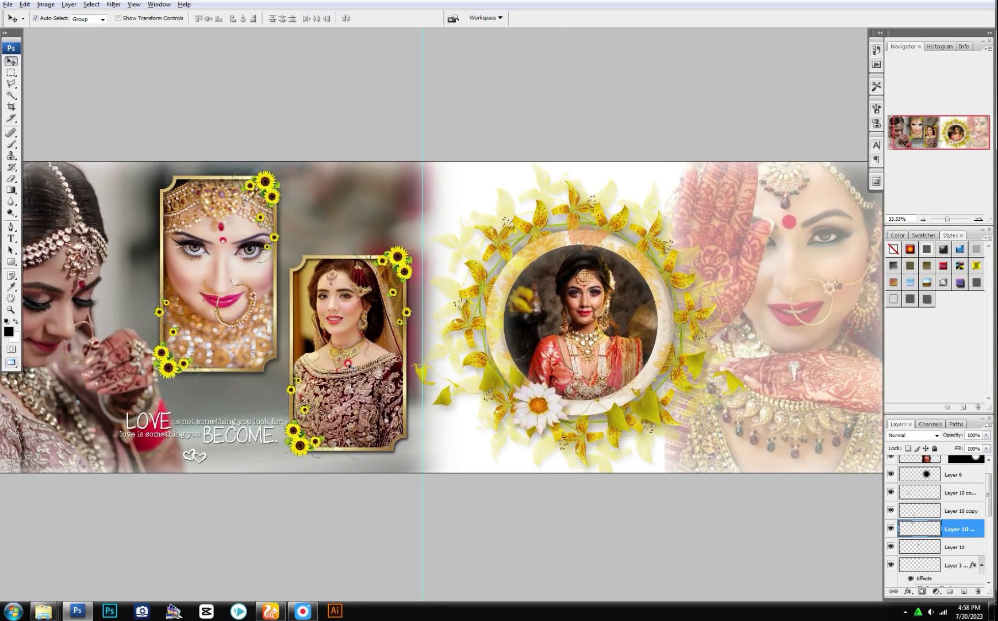
key(Tab)
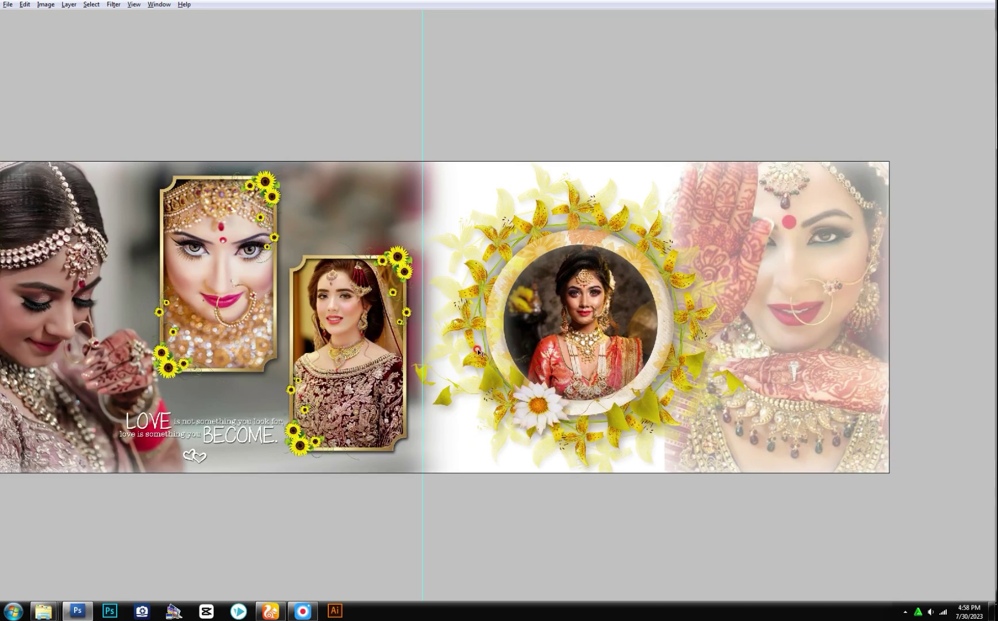
drag(501, 341, 545, 348)
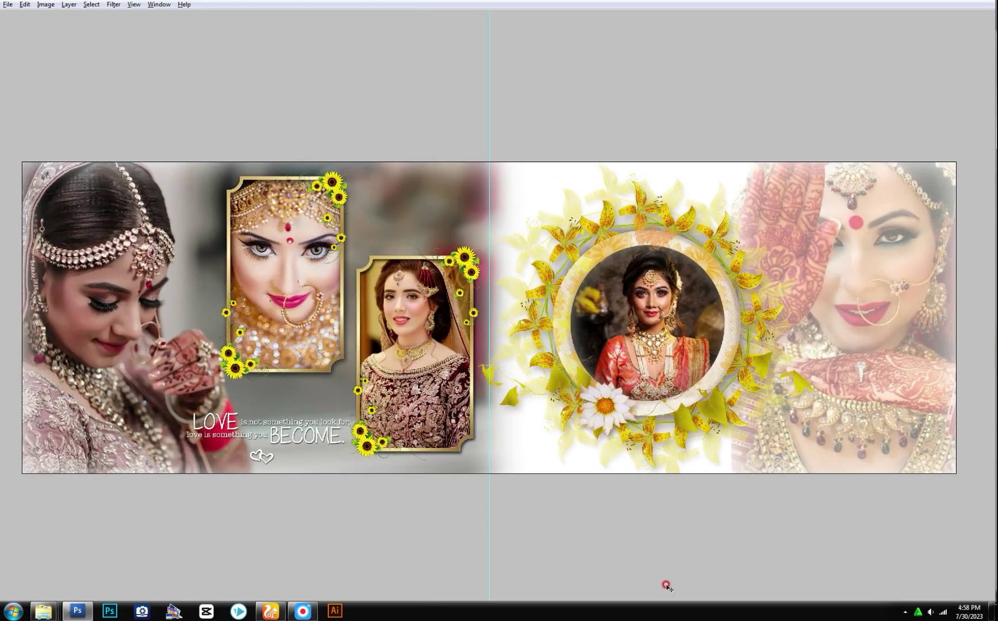
click(870, 298)
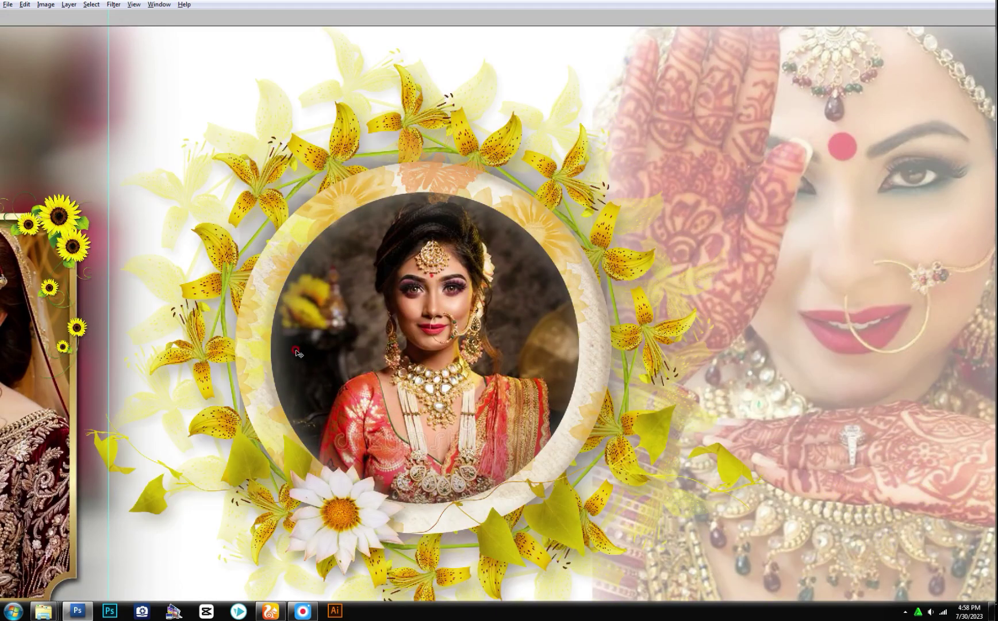
drag(231, 329, 438, 319)
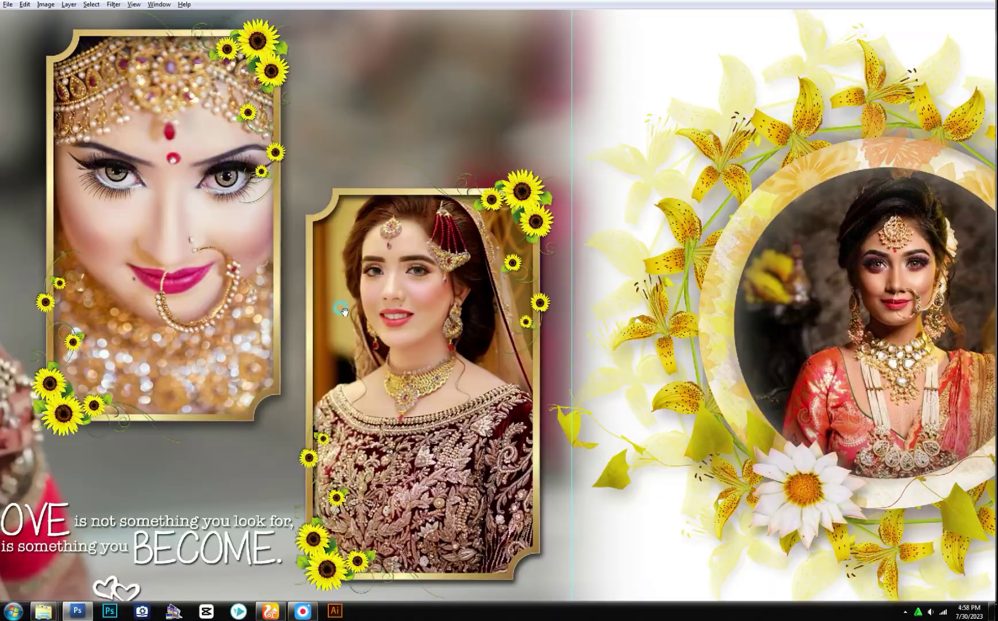
drag(268, 307, 481, 296)
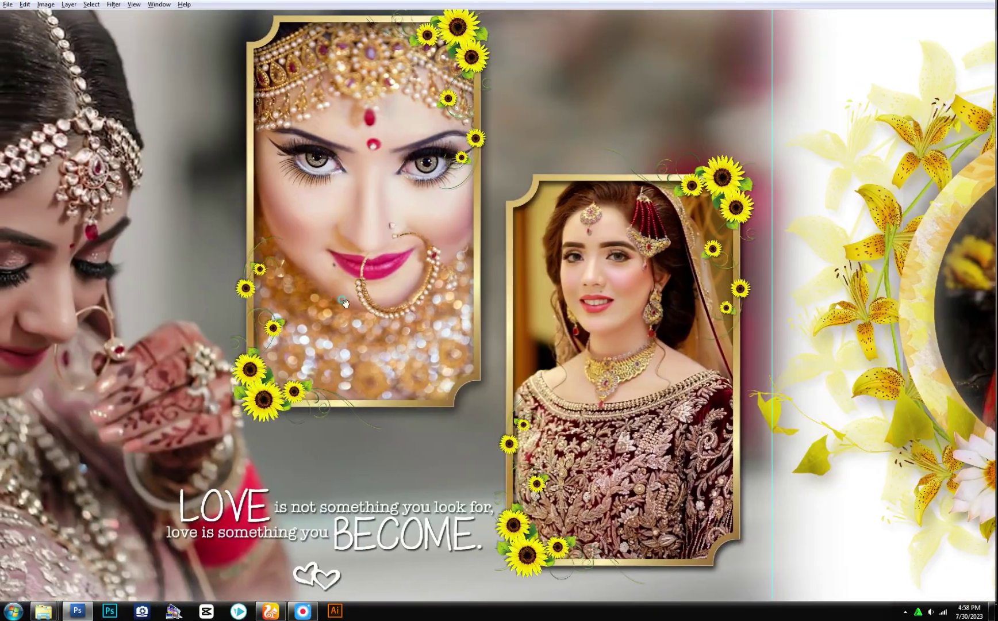
drag(297, 304, 509, 305)
key(ctrl+0)
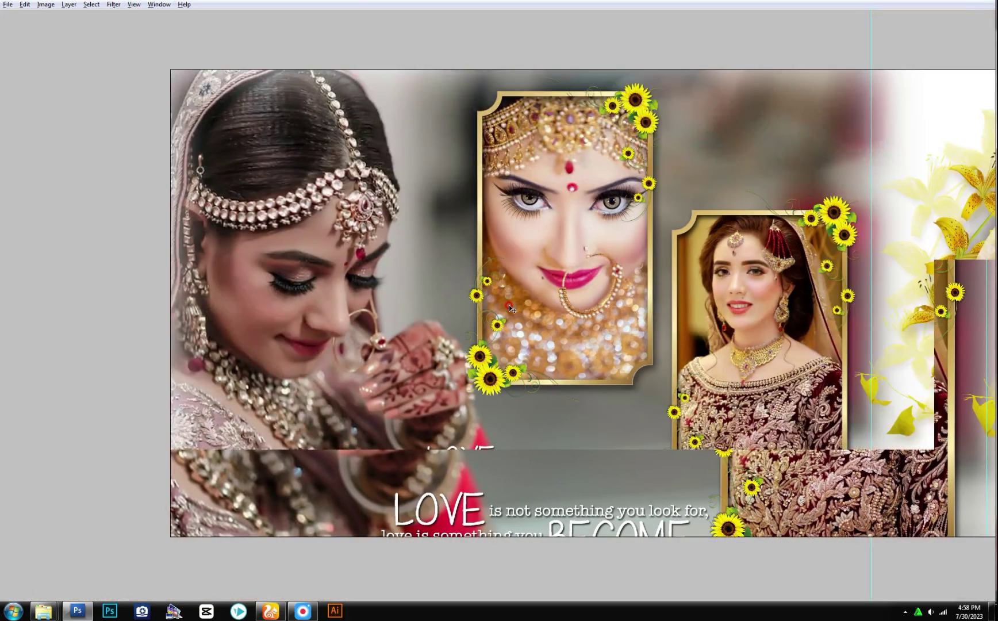